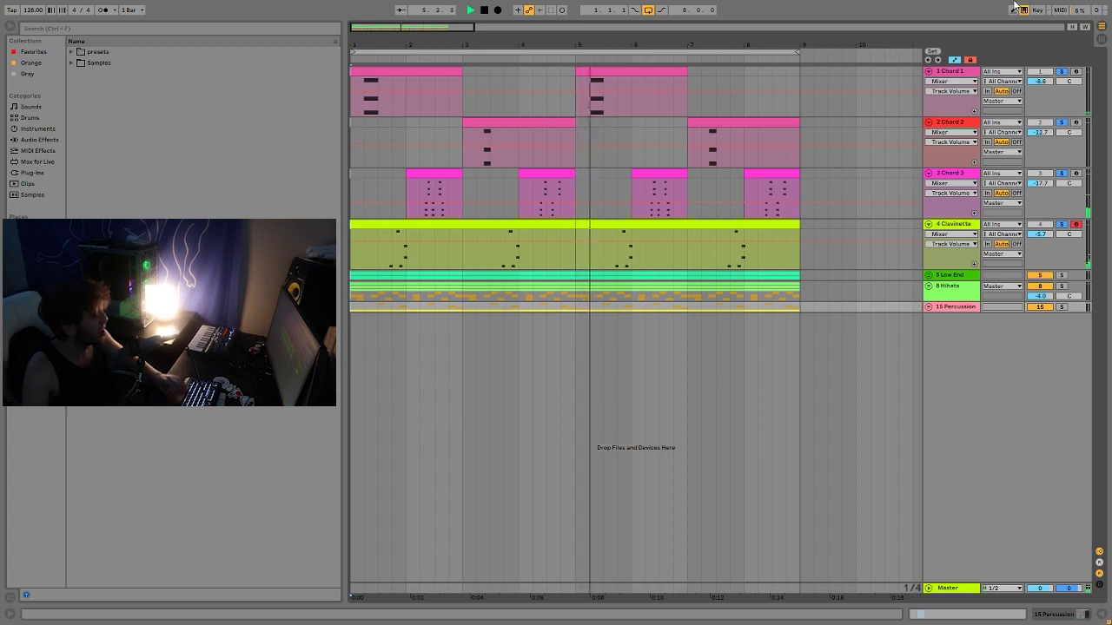
Step: Play back the soloed Chord and Clavinette tracks together from the start of the arrangement
{"action": "key", "text": "space"}
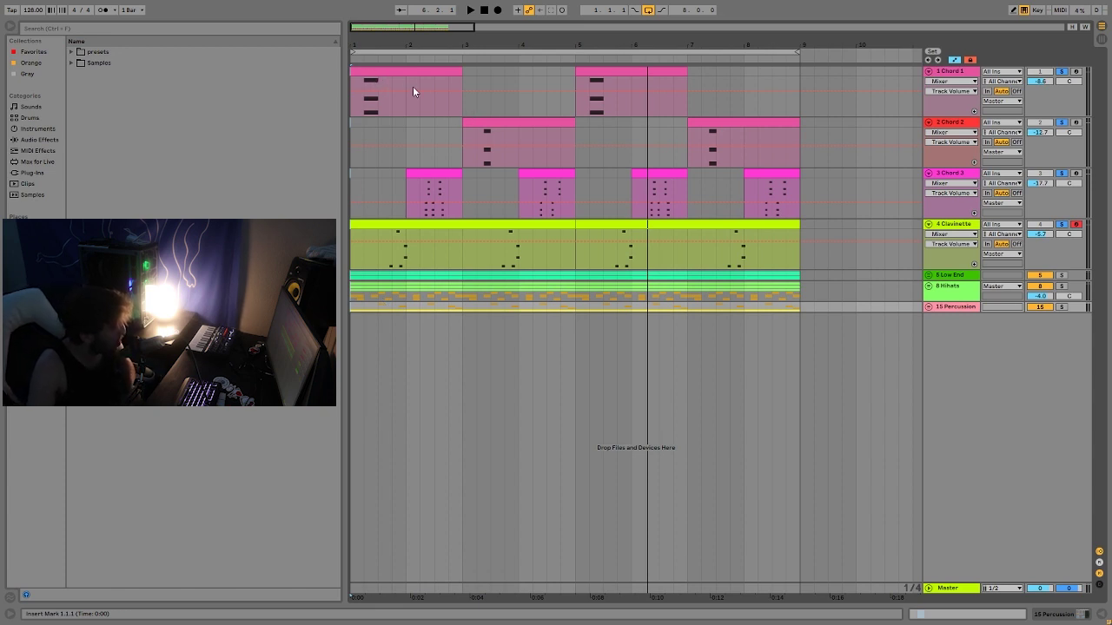
{"action": "key", "text": "space"}
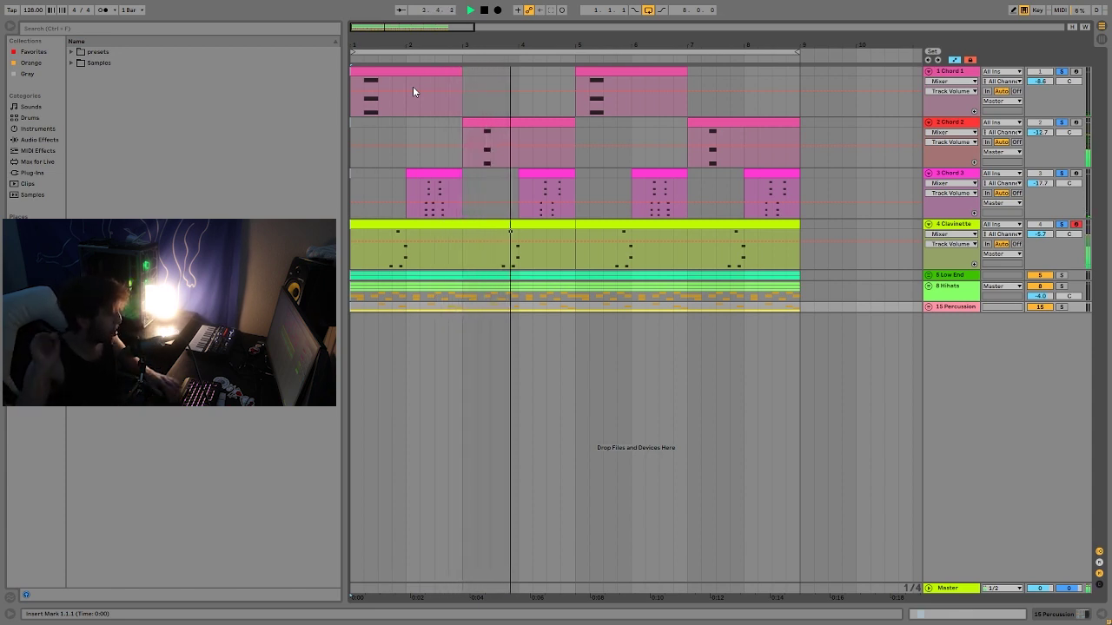
{"action": "key", "text": "space"}
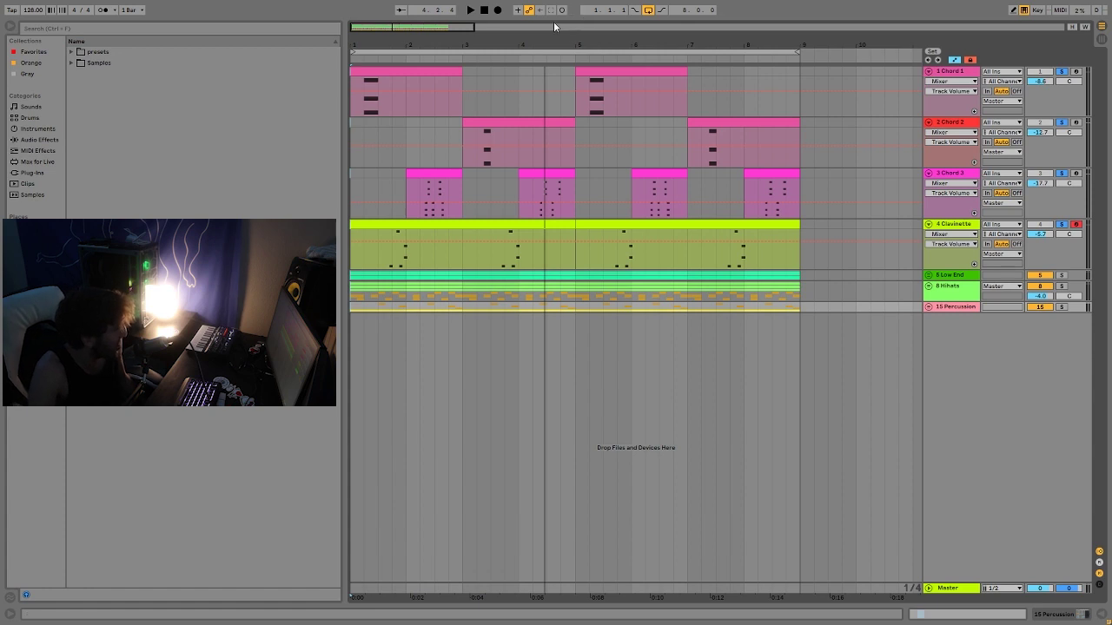
Step: Examine the notes of the first Chord 1 clip and show the track's device chain
{"action": "double_click", "coordinate": [374, 96]}
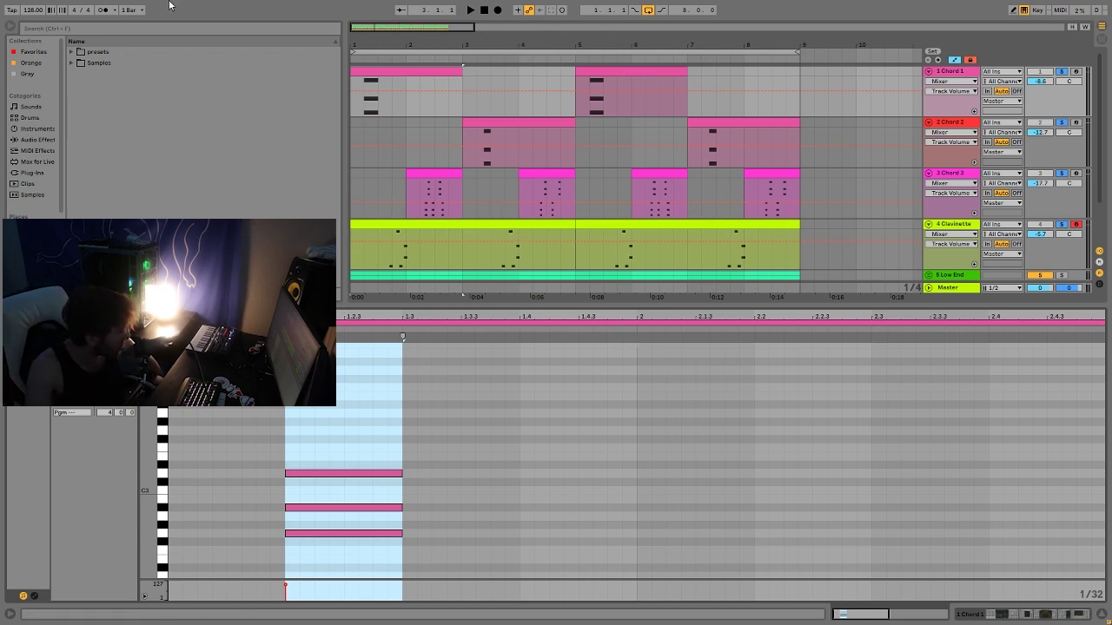
{"action": "left_click", "coordinate": [949, 76]}
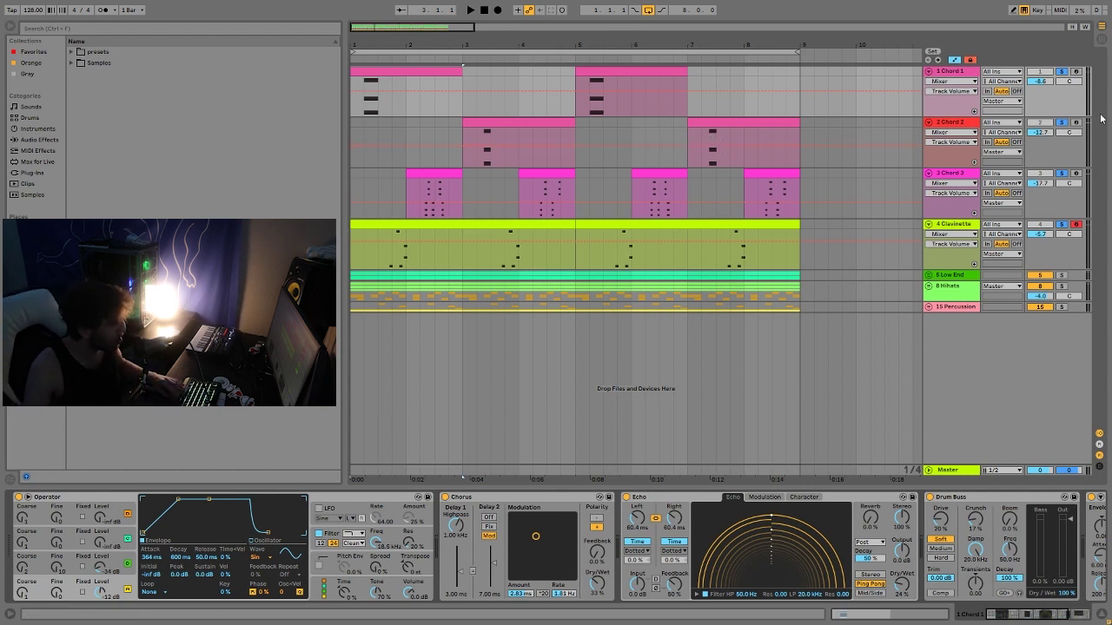
Step: Audition the full mix with all solos cleared, and solo only the Chord 1 track
{"action": "left_click", "coordinate": [1061, 72]}
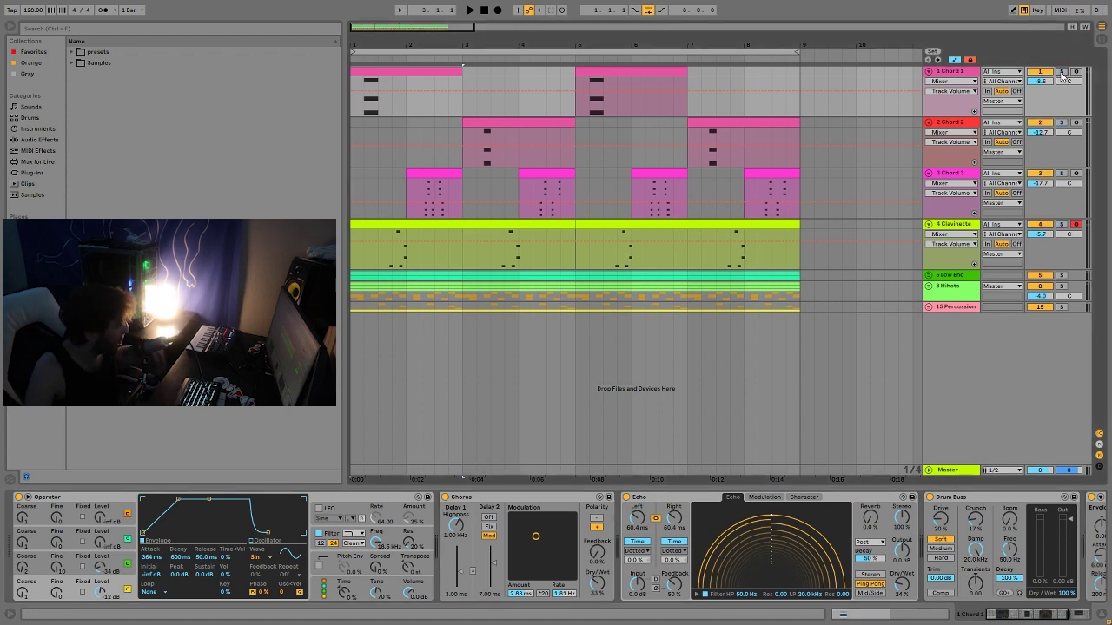
{"action": "key", "text": "space"}
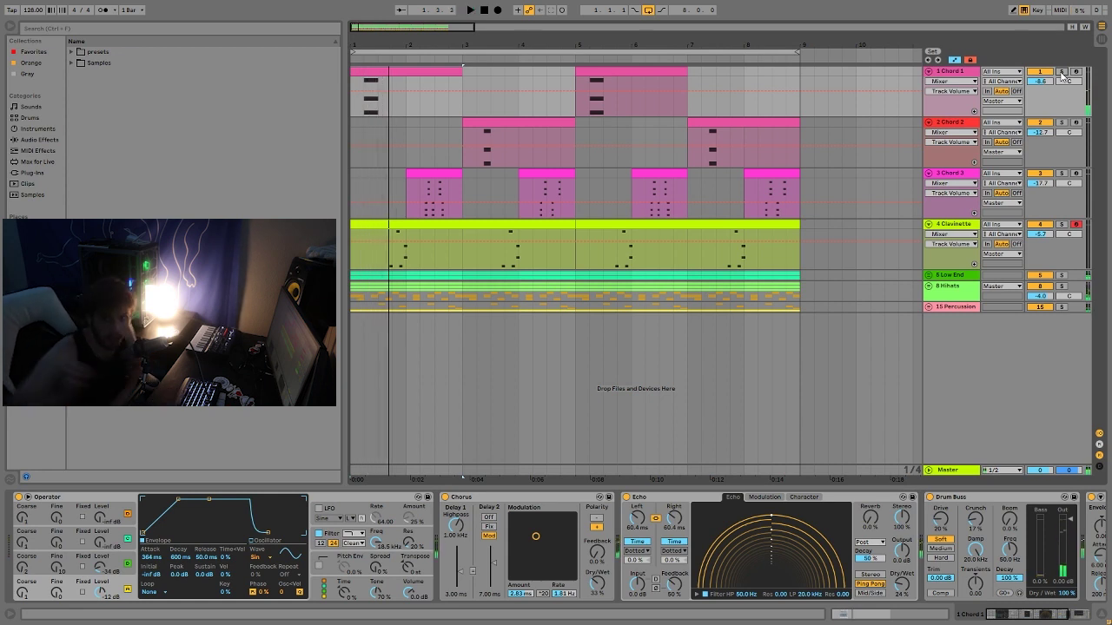
{"action": "key", "text": "space"}
{"action": "key", "text": "space"}
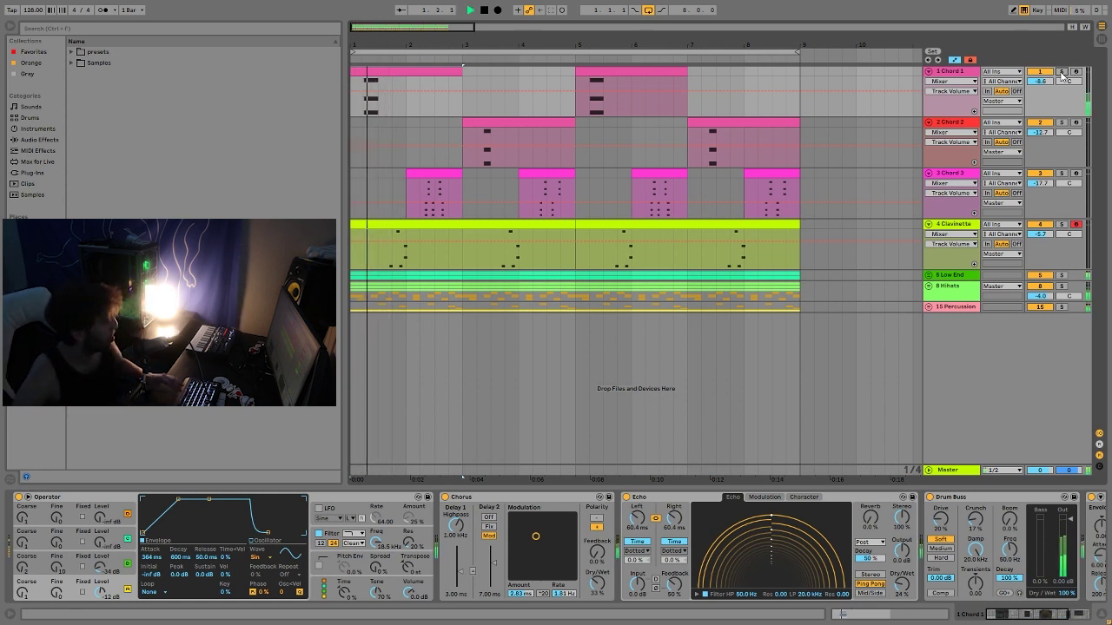
{"action": "left_click", "coordinate": [1061, 72]}
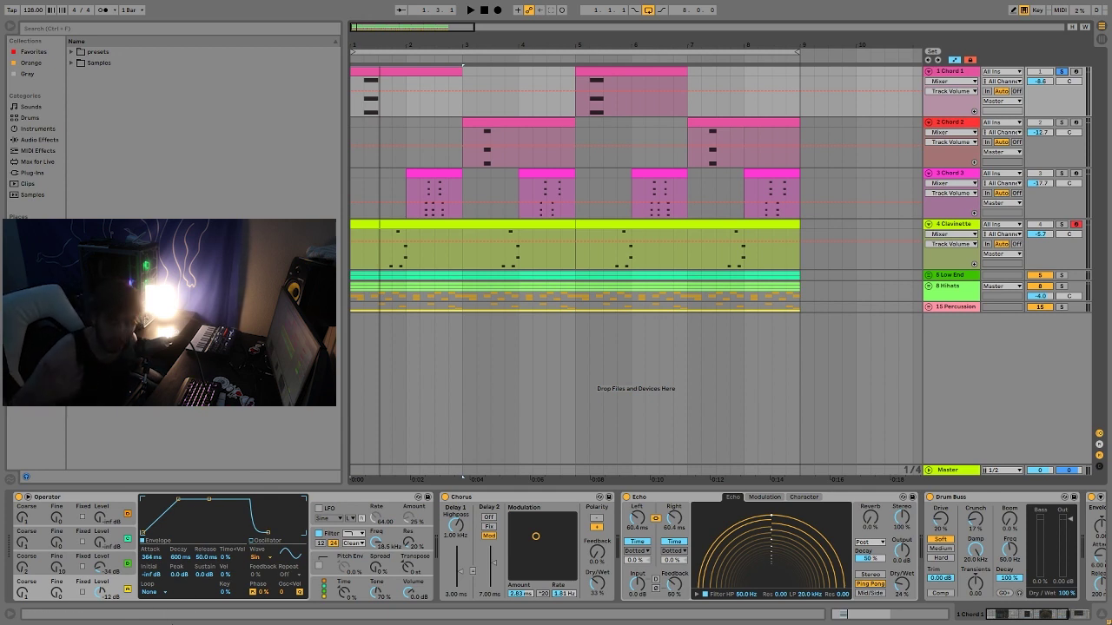
Step: Compare Chord 1's sound with its Chorus bypassed and re-enabled, and review the remaining effects in its device chain
{"action": "left_click", "coordinate": [102, 564]}
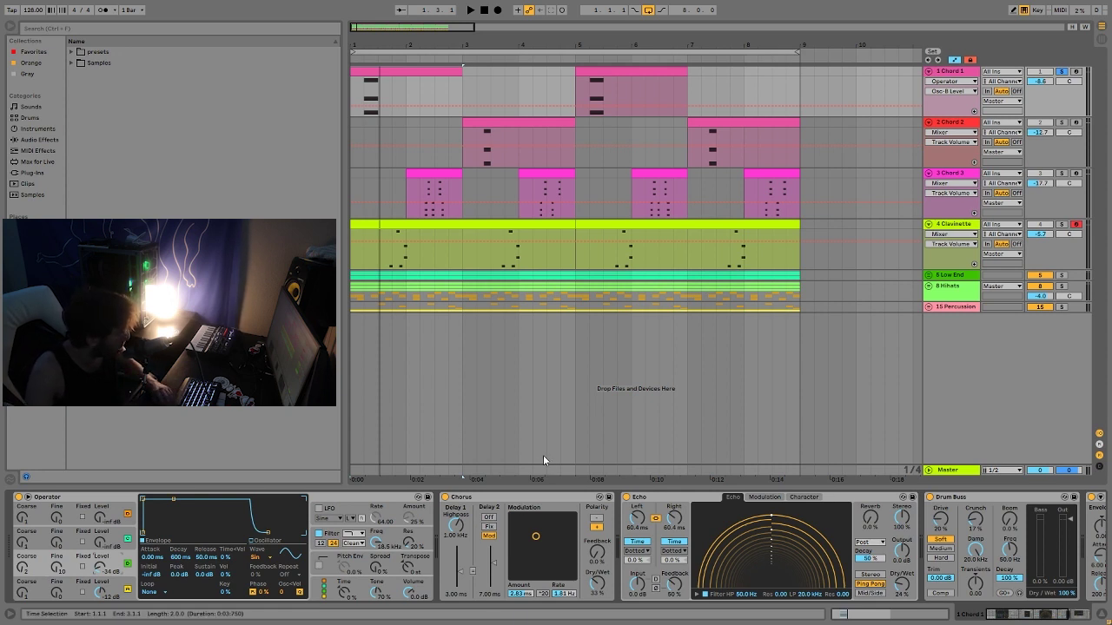
{"action": "left_click", "coordinate": [446, 498]}
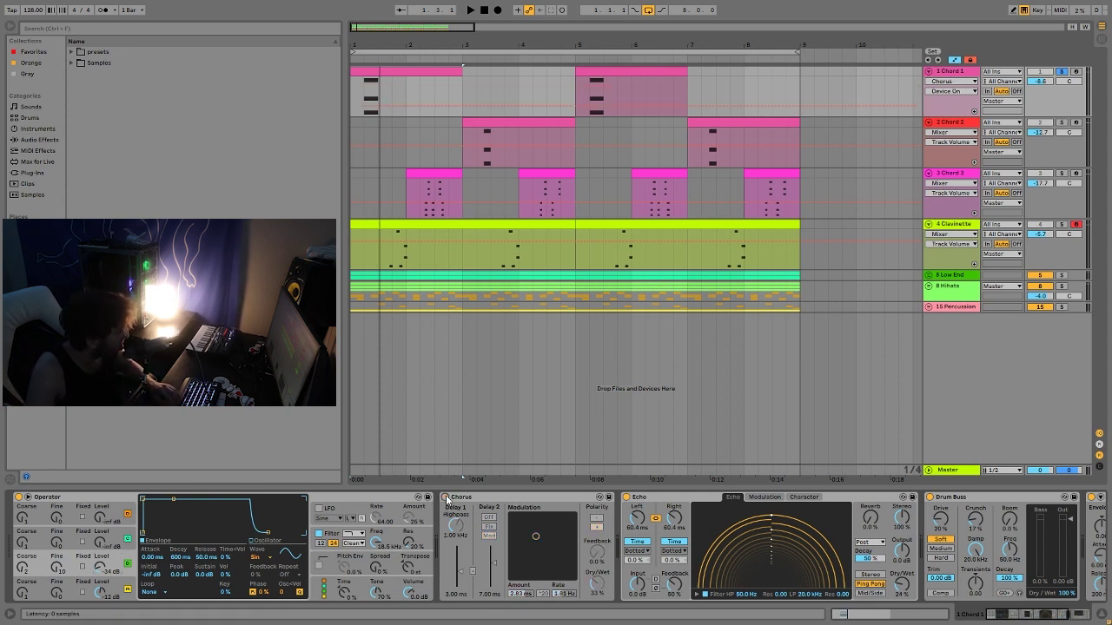
{"action": "key", "text": "space"}
{"action": "left_click", "coordinate": [445, 498]}
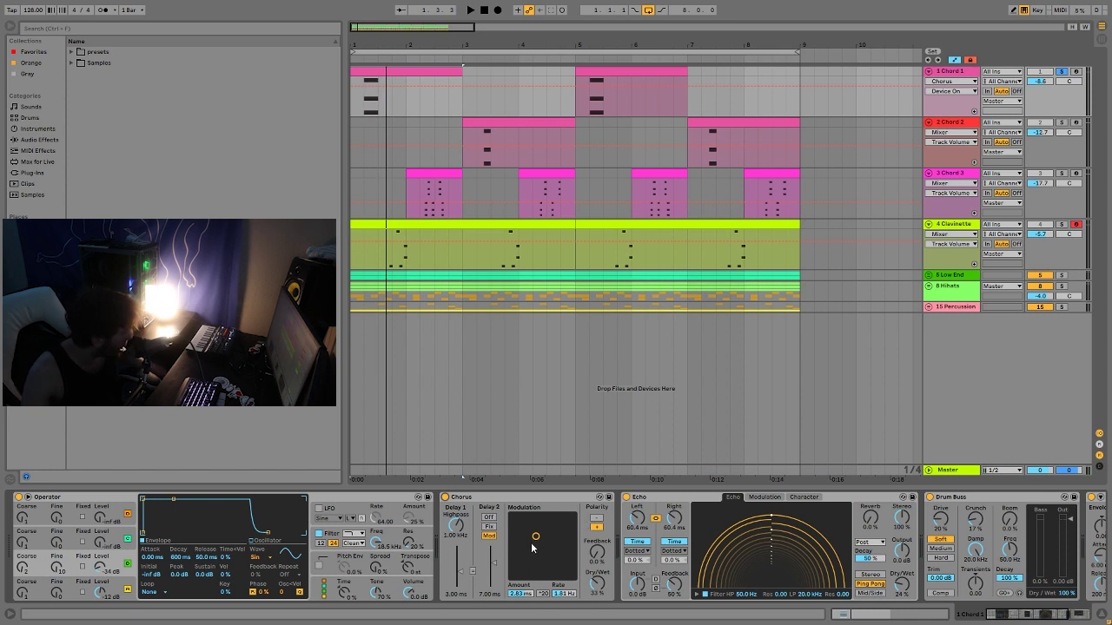
{"action": "key", "text": "space"}
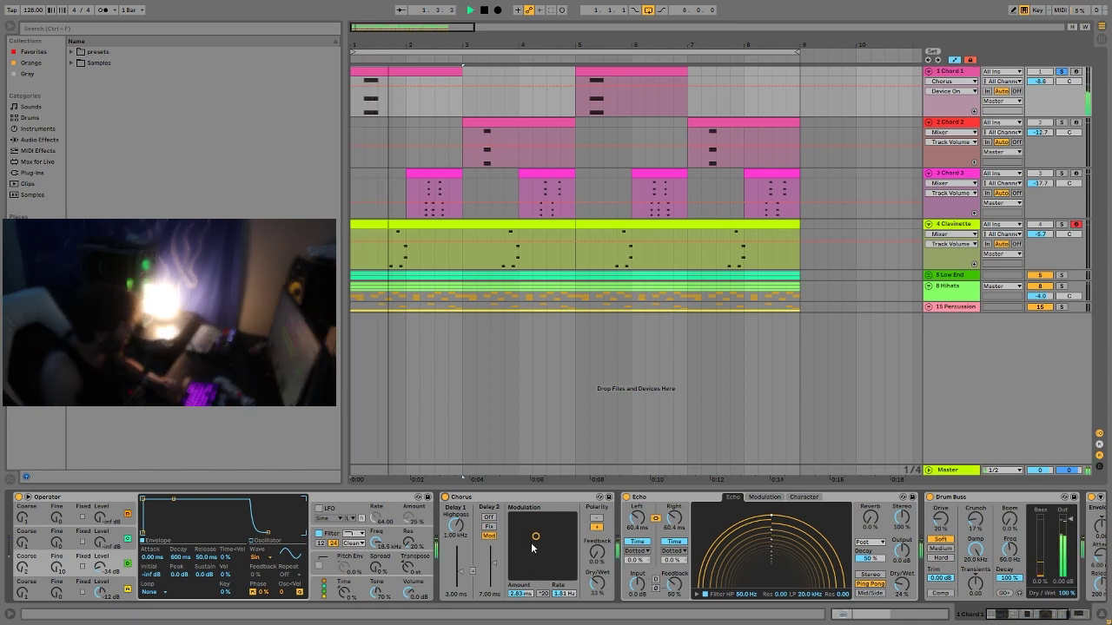
{"action": "key", "text": "space"}
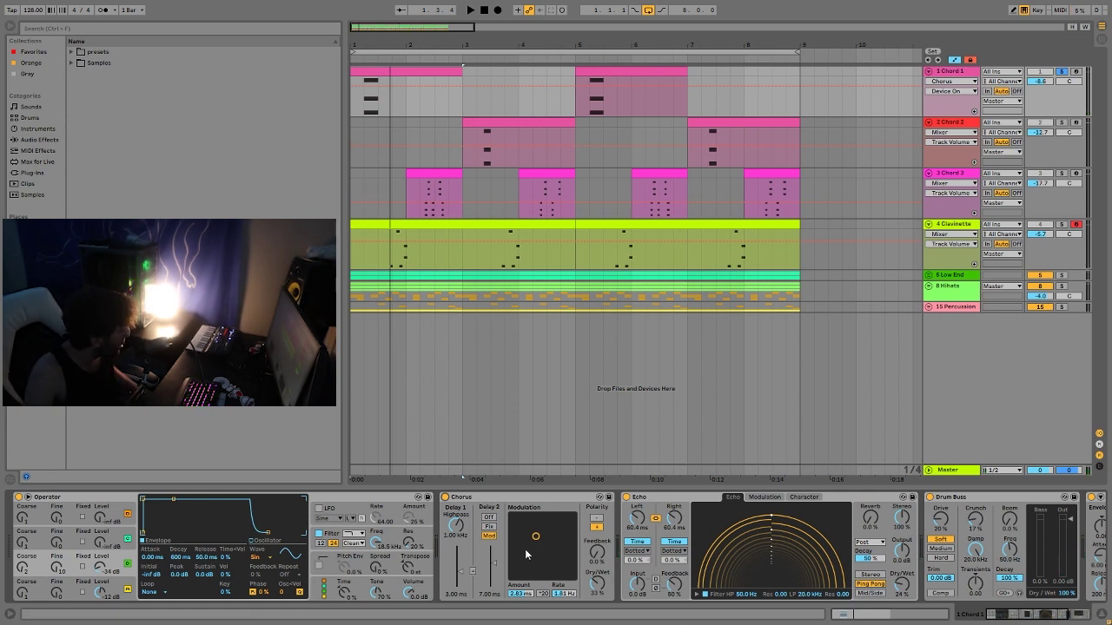
{"action": "scroll", "coordinate": [524, 549], "scroll_direction": "right", "scroll_amount": 5}
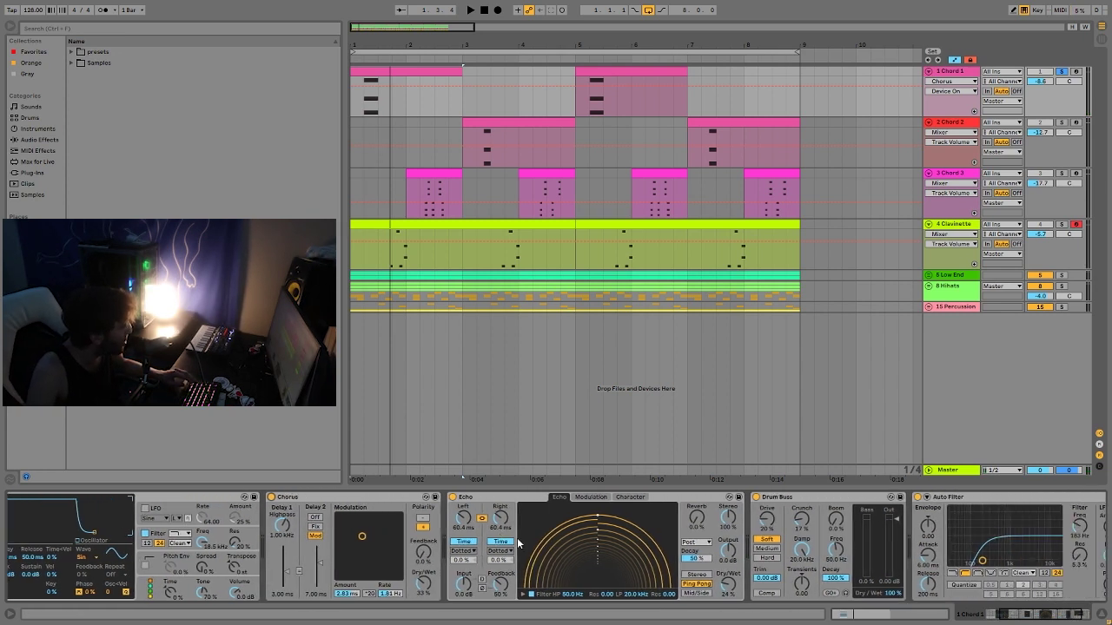
{"action": "scroll", "coordinate": [783, 580], "scroll_direction": "right", "scroll_amount": 3}
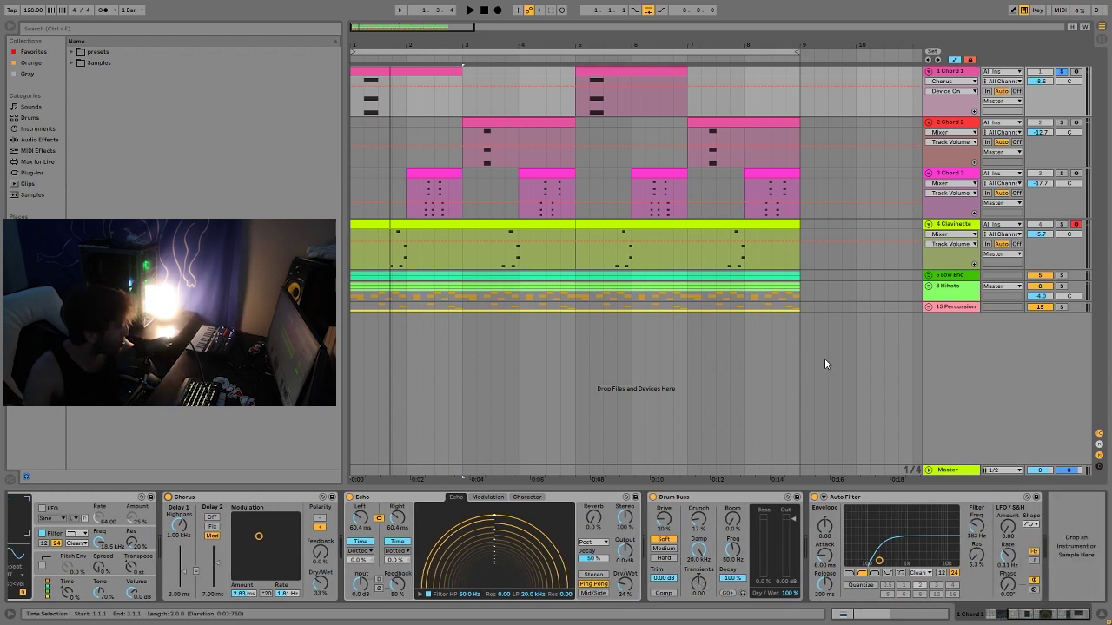
Step: Solo only the Chord 2 track and play its first clip
{"action": "left_click", "coordinate": [486, 120]}
{"action": "key", "text": "space"}
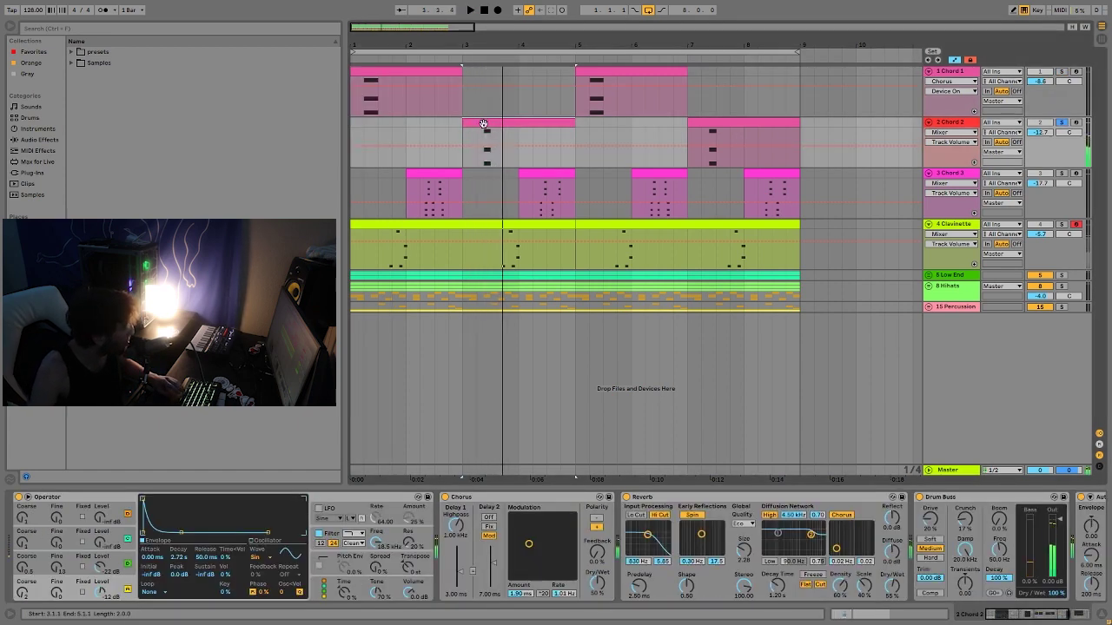
{"action": "key", "text": "space"}
{"action": "key", "text": "space"}
{"action": "key", "text": "space"}
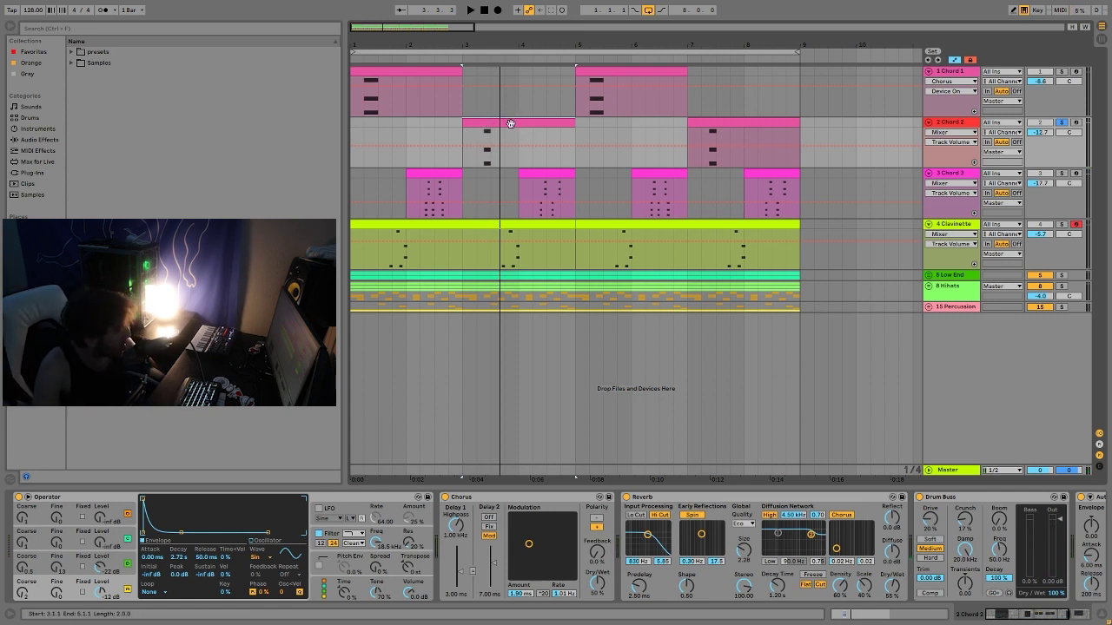
Step: Examine the first Chord 2 clip's notes and compare the chord's placement with the first Chord 1 clip
{"action": "double_click", "coordinate": [509, 122]}
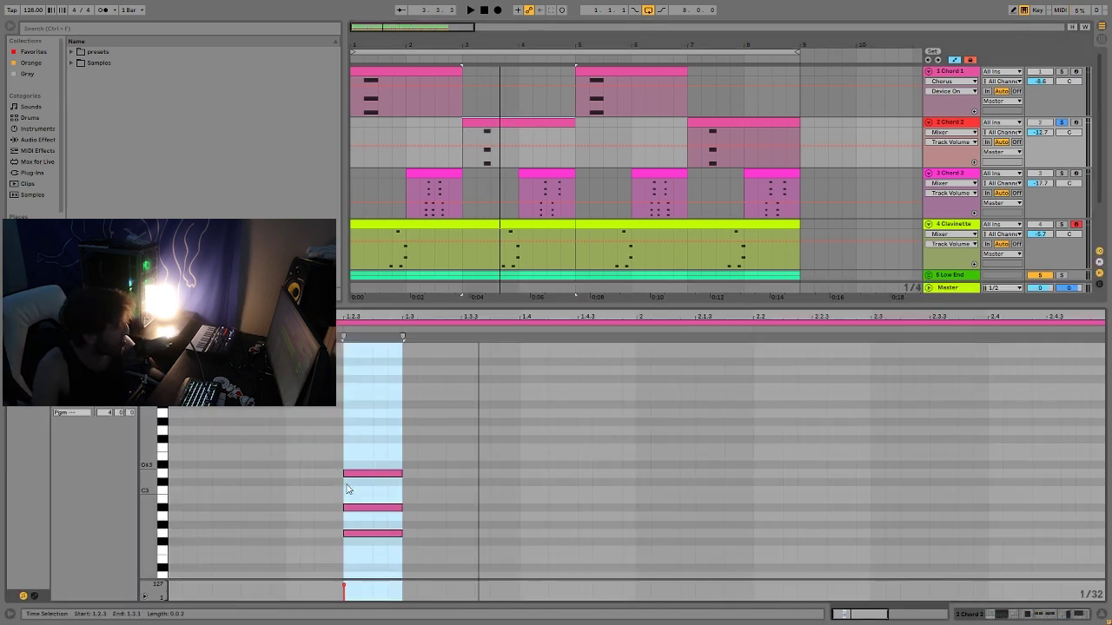
{"action": "left_click", "coordinate": [355, 386]}
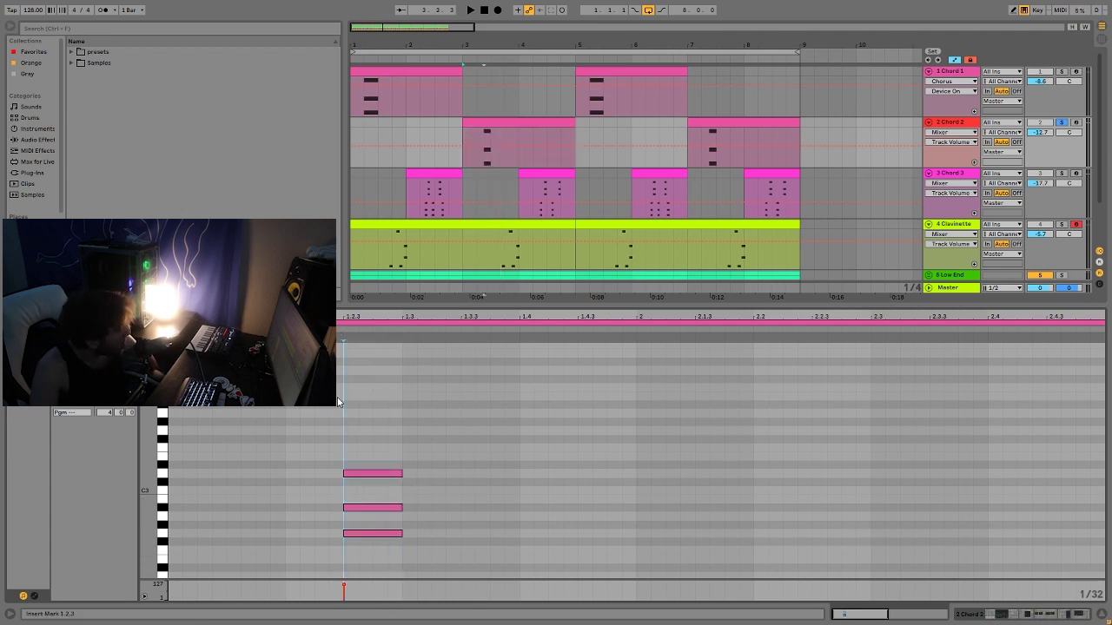
{"action": "left_click", "coordinate": [477, 141]}
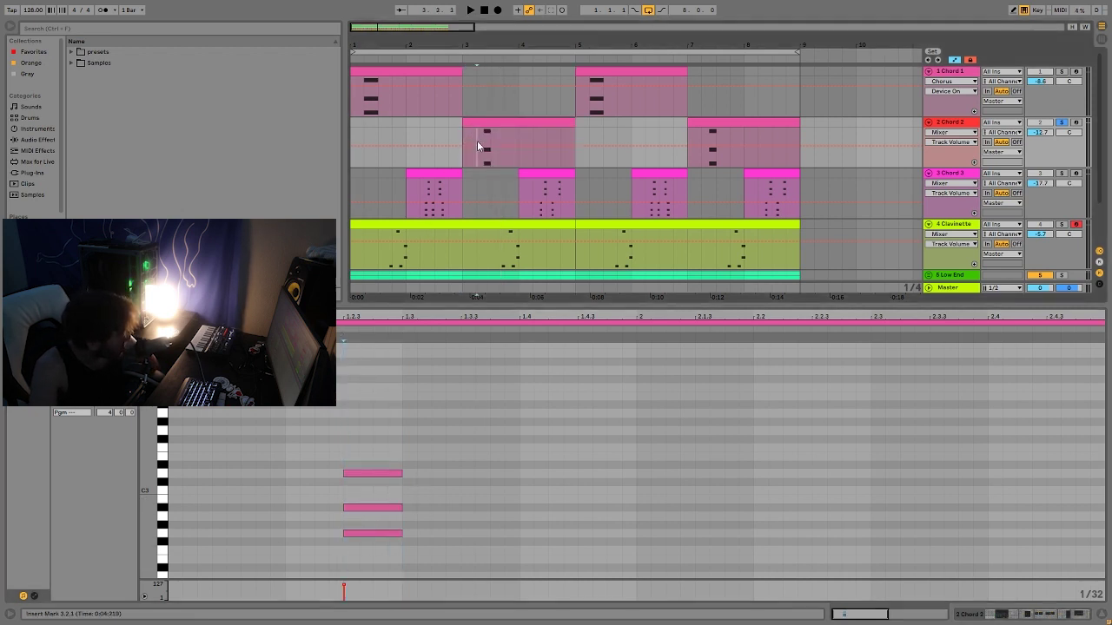
{"action": "left_click", "coordinate": [364, 113]}
{"action": "left_click_drag", "start_coordinate": [374, 115], "coordinate": [476, 109]}
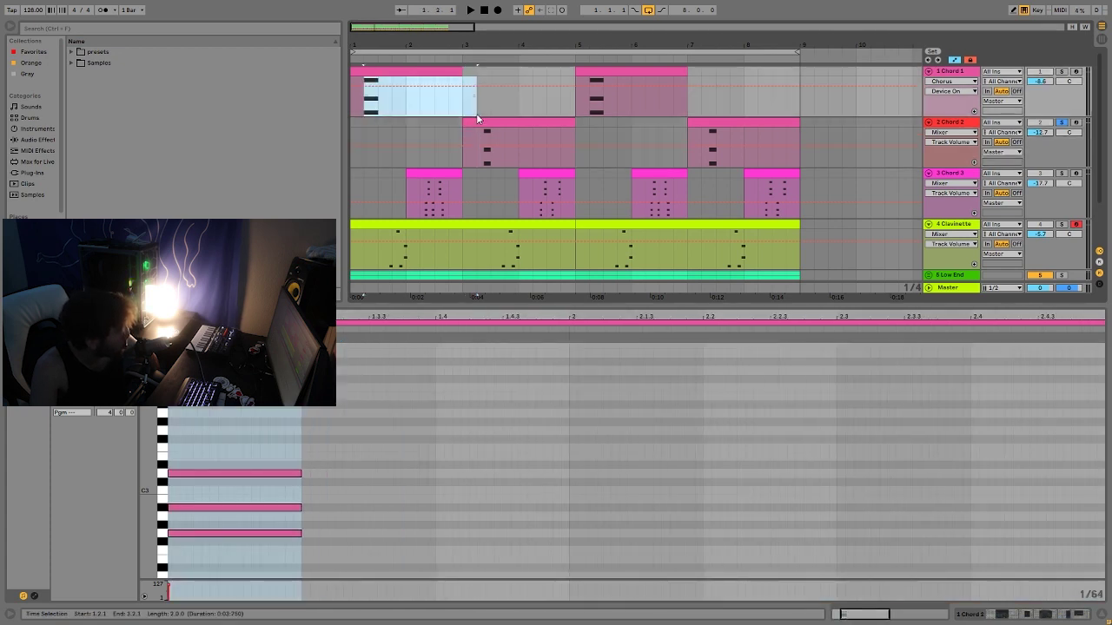
Step: Inspect the oscillator A and B settings in the Chord 2 track's Operator
{"action": "left_click", "coordinate": [952, 126]}
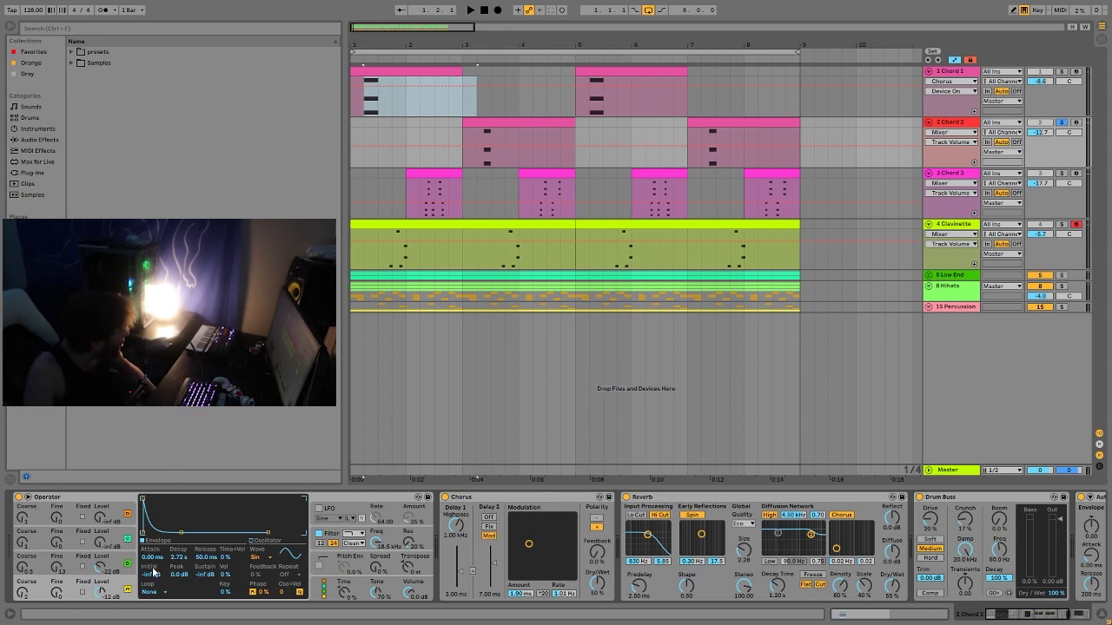
{"action": "left_click", "coordinate": [122, 565]}
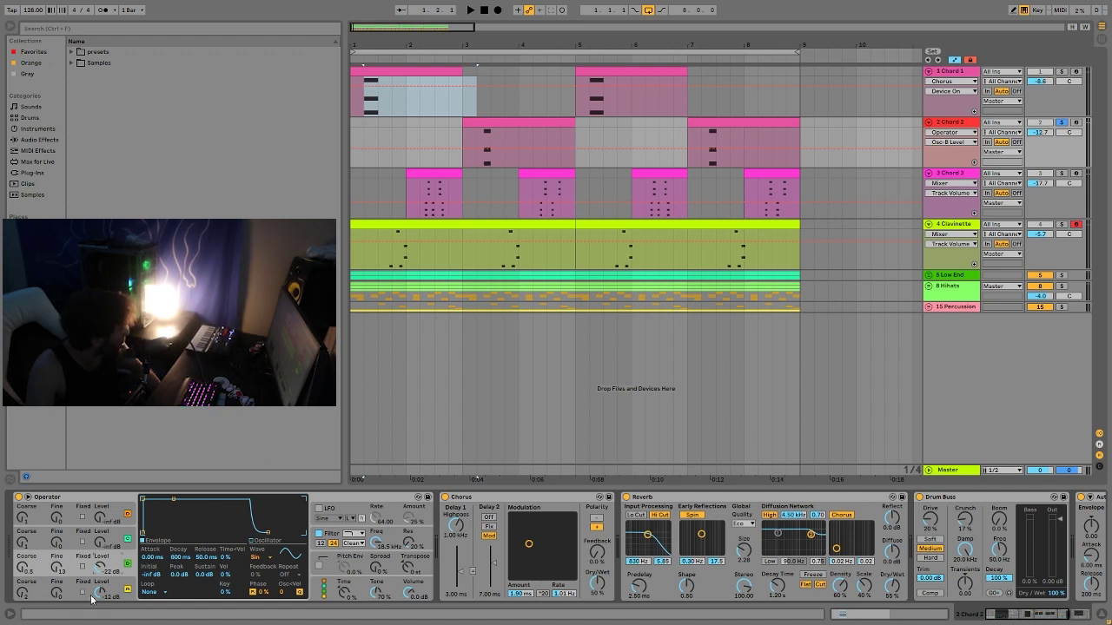
{"action": "left_click", "coordinate": [15, 596]}
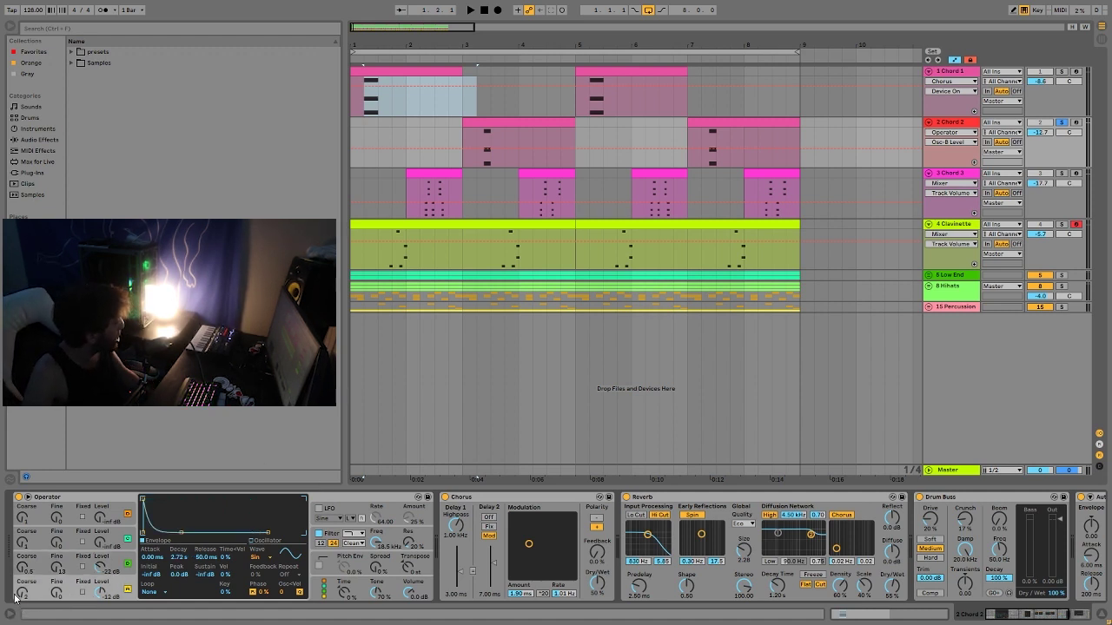
{"action": "left_click", "coordinate": [18, 552]}
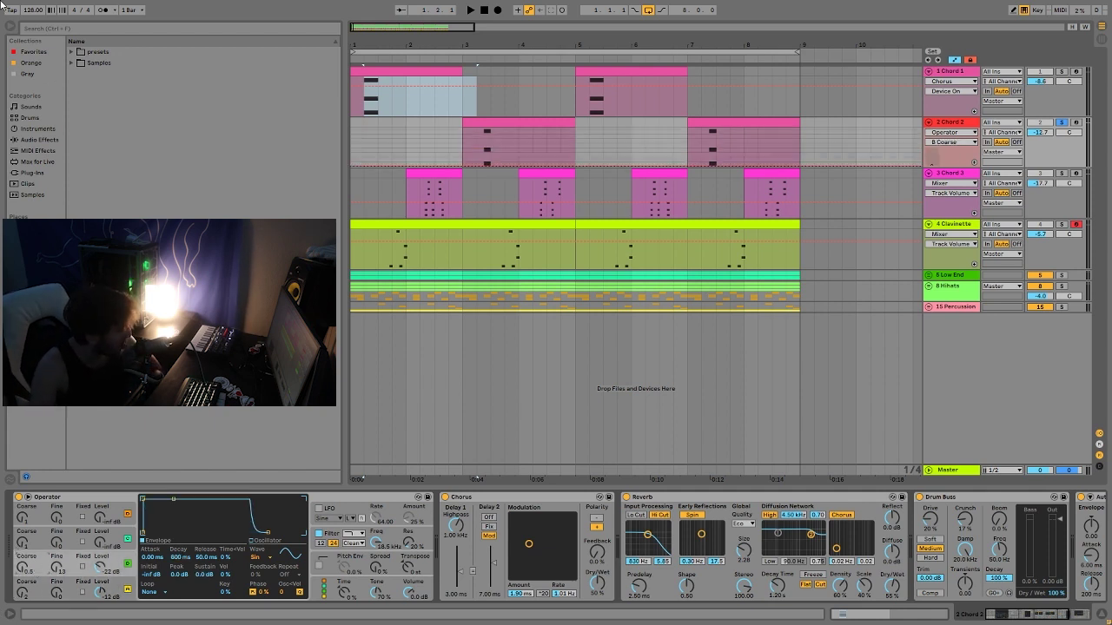
Step: Compare the first Chord 2 clip's sound with Operator's oscillator B Coarse changed and set back to 0.5, and review the track's effects
{"action": "left_click", "coordinate": [491, 127]}
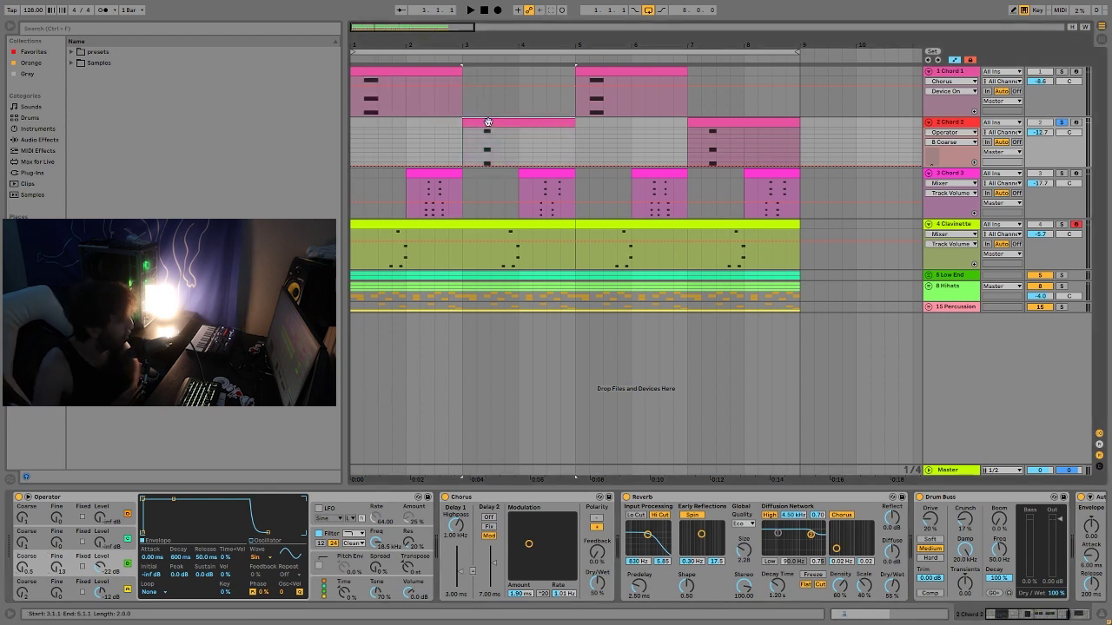
{"action": "left_click", "coordinate": [24, 604]}
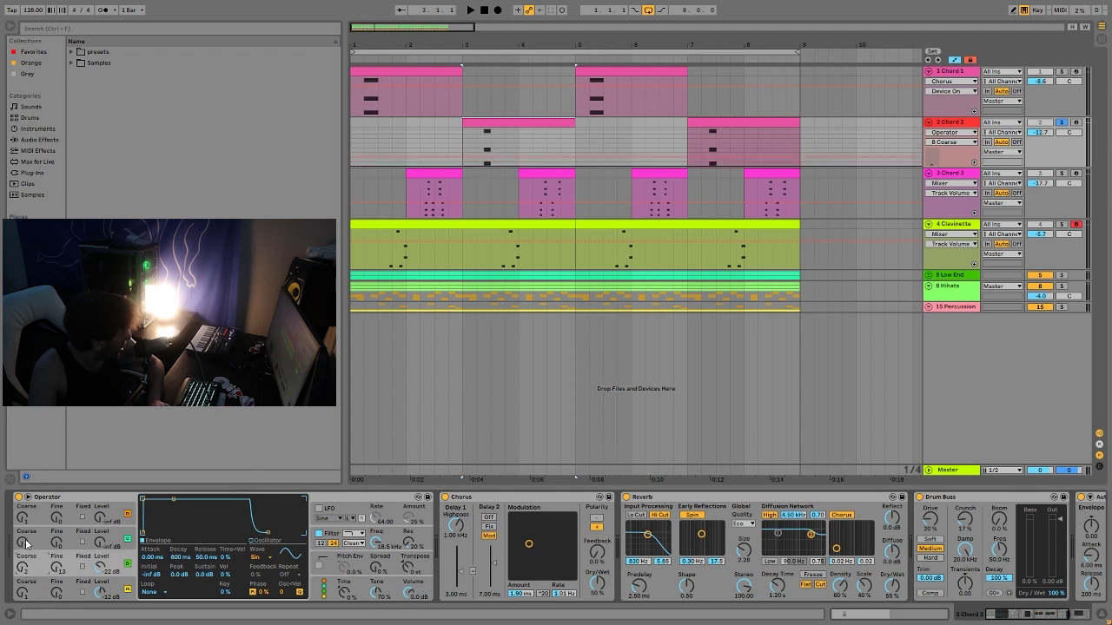
{"action": "key", "text": "space"}
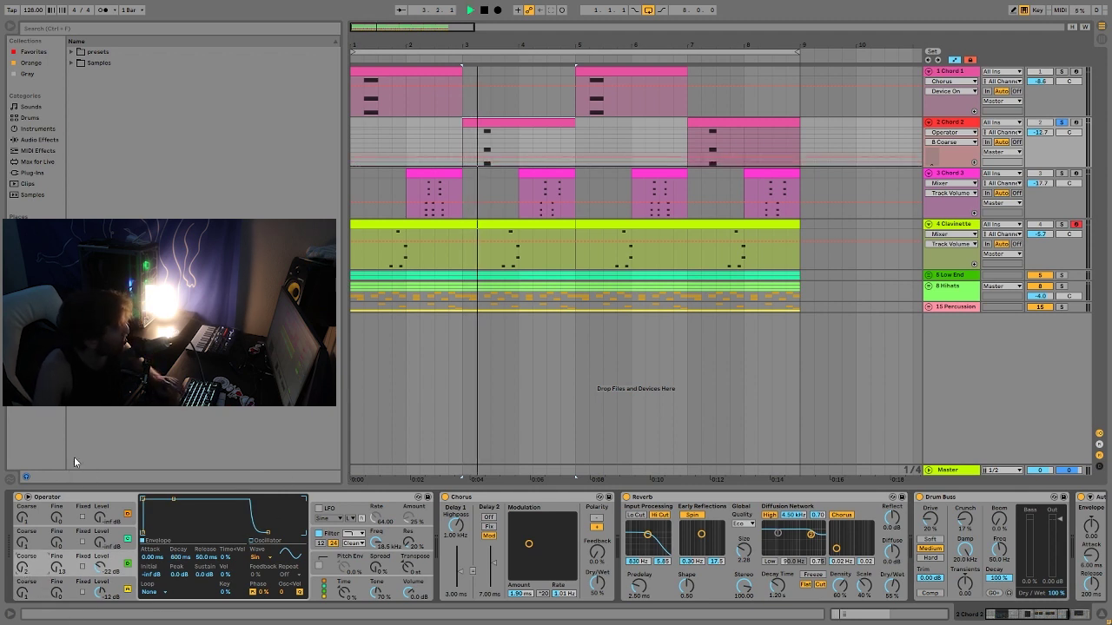
{"action": "key", "text": "space"}
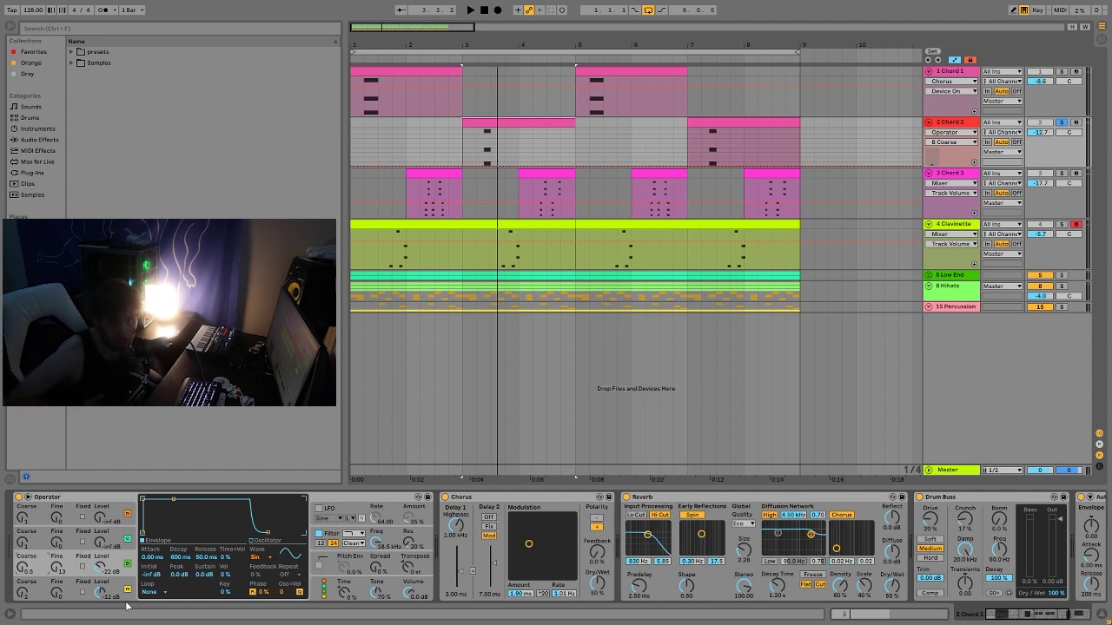
{"action": "key", "text": "space"}
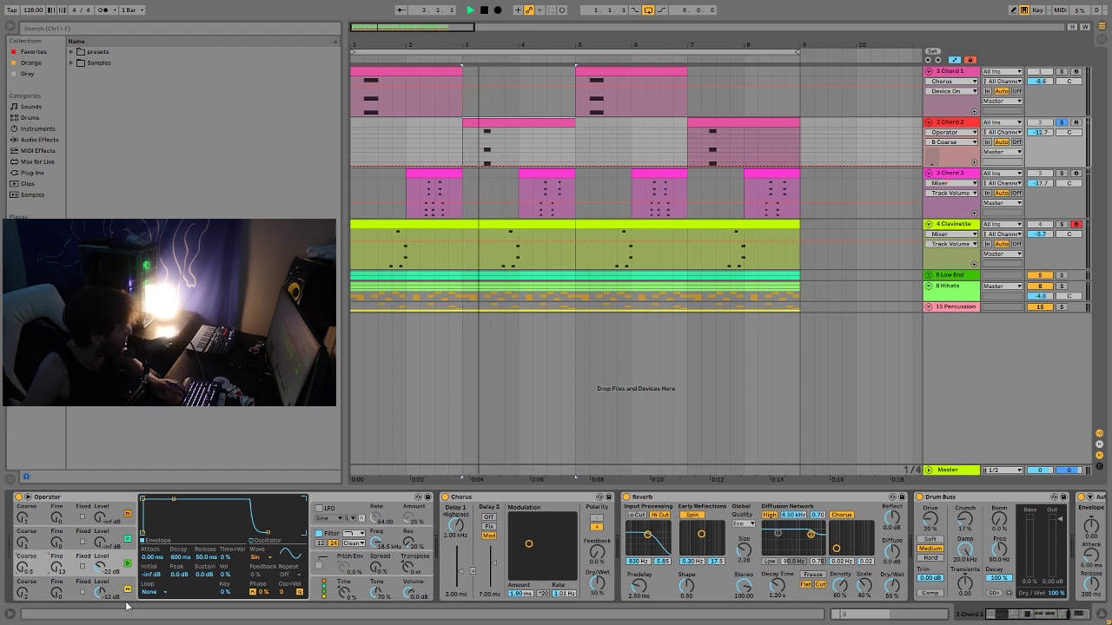
{"action": "key", "text": "space"}
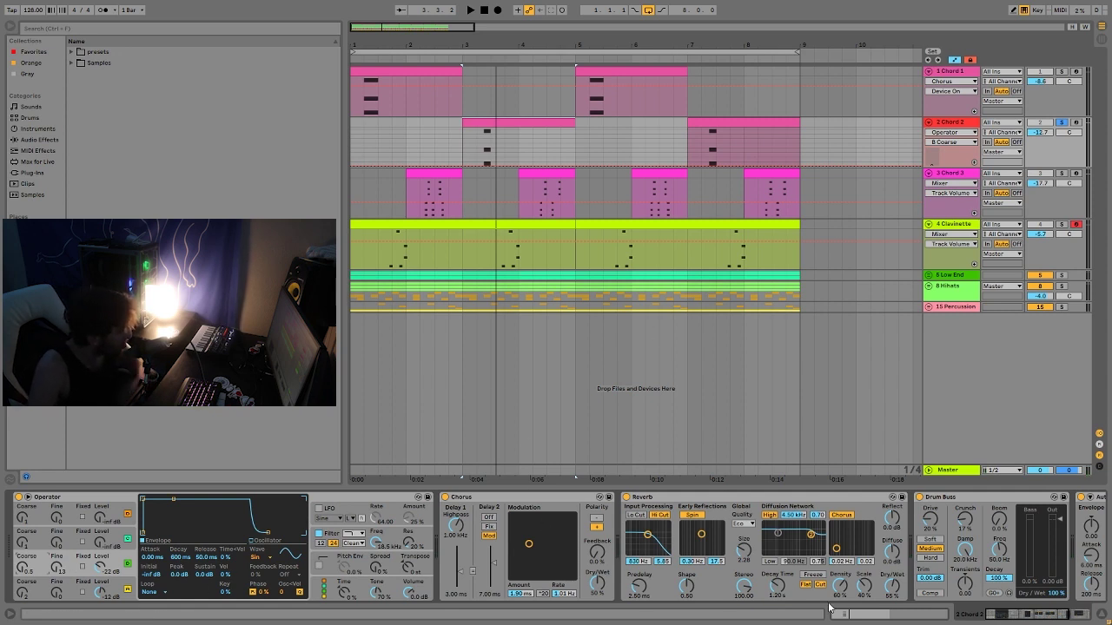
{"action": "scroll", "coordinate": [784, 535], "scroll_direction": "right", "scroll_amount": 5}
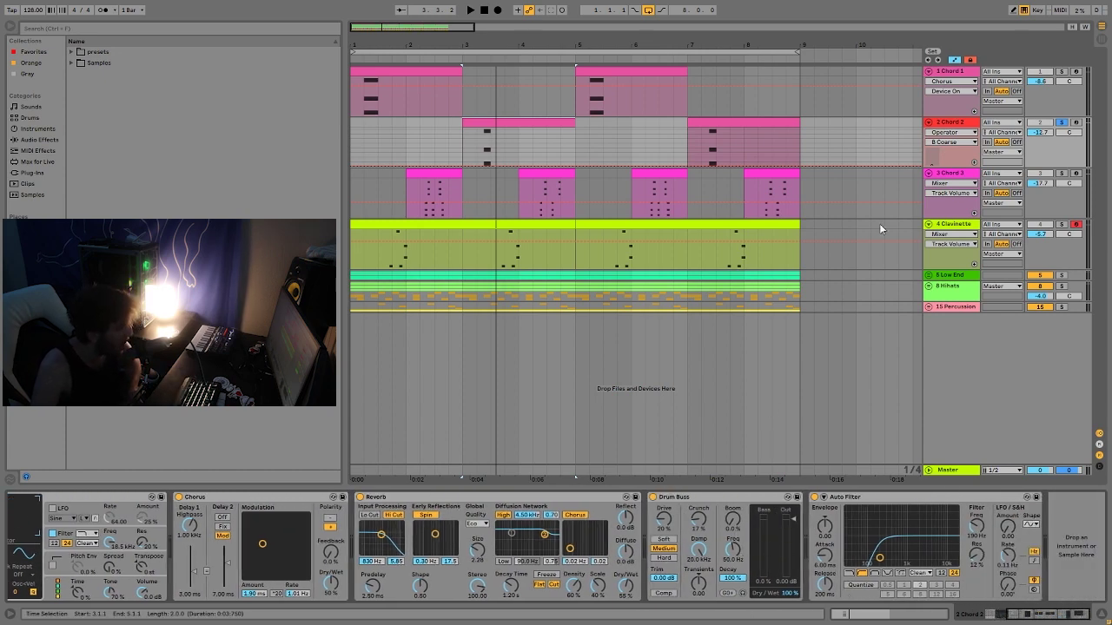
Step: Solo only the Chord 3 track, and play its first clip with its notes open
{"action": "left_click", "coordinate": [1061, 173]}
{"action": "left_click", "coordinate": [439, 175]}
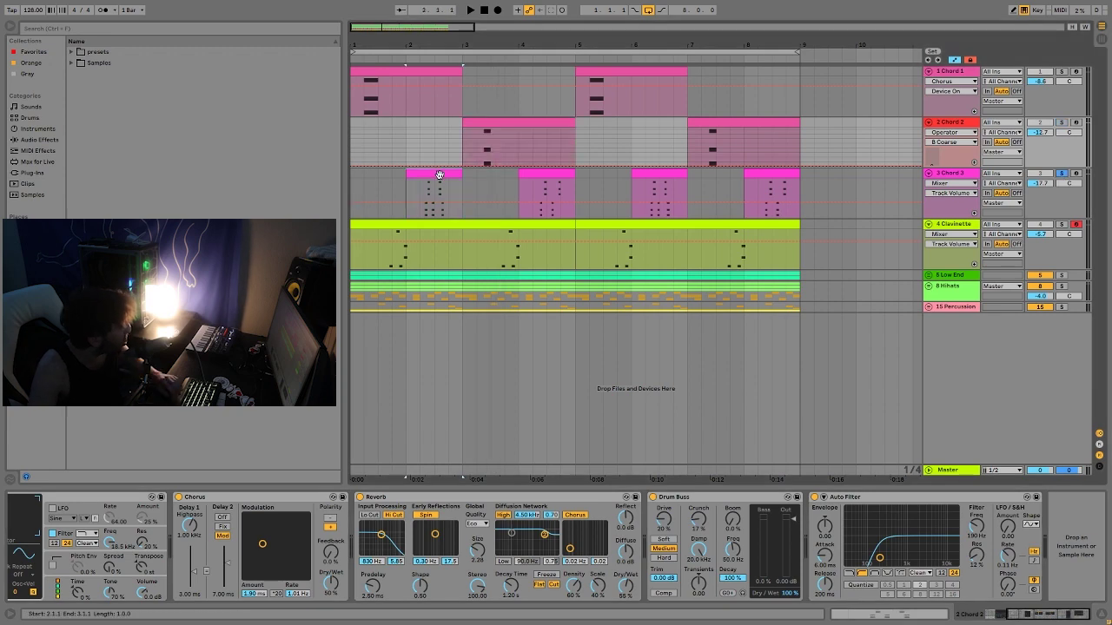
{"action": "key", "text": "space"}
{"action": "double_click", "coordinate": [439, 174]}
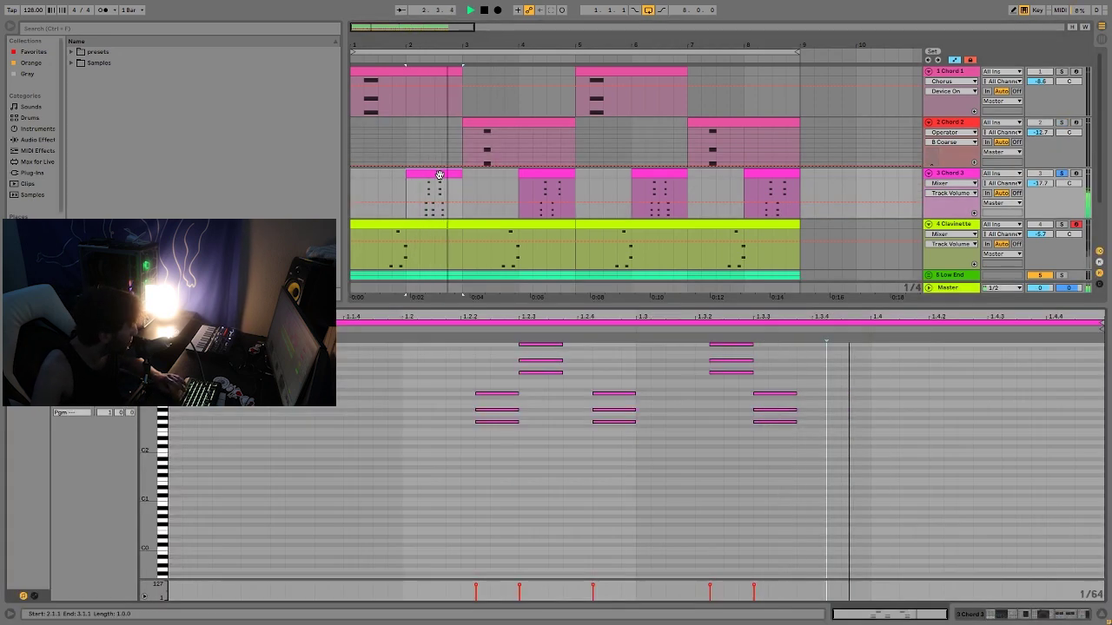
Step: Stop playback and examine the first Chord 3 clip's opening chord and its higher repeat in the piano roll
{"action": "key", "text": "space"}
{"action": "left_click_drag", "start_coordinate": [482, 458], "coordinate": [534, 336]}
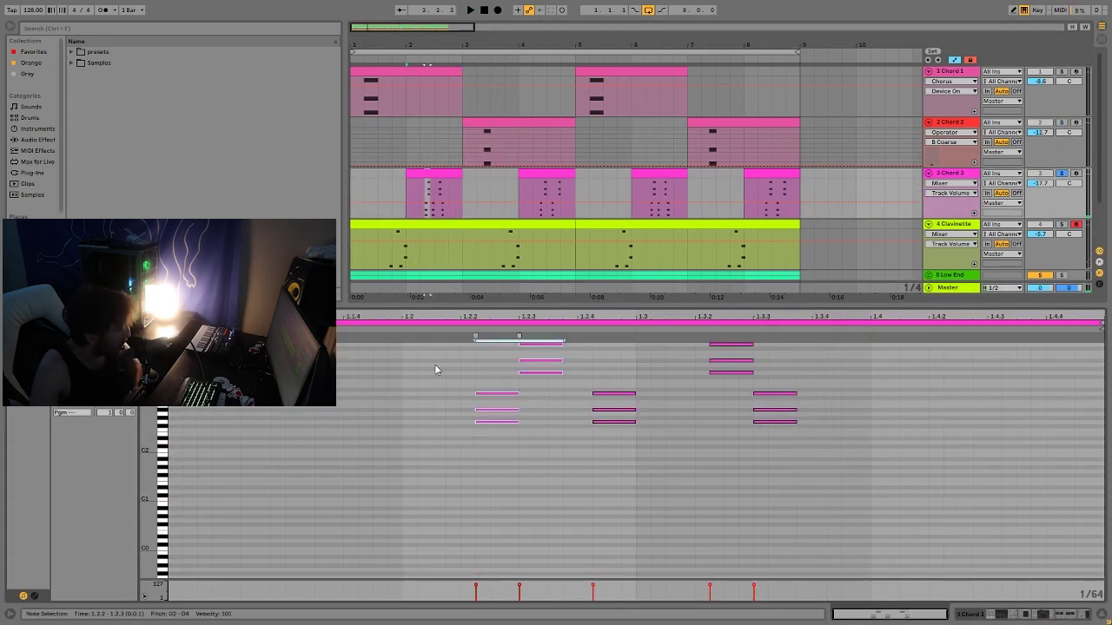
{"action": "left_click_drag", "start_coordinate": [486, 458], "coordinate": [478, 317]}
{"action": "left_click_drag", "start_coordinate": [502, 433], "coordinate": [534, 341]}
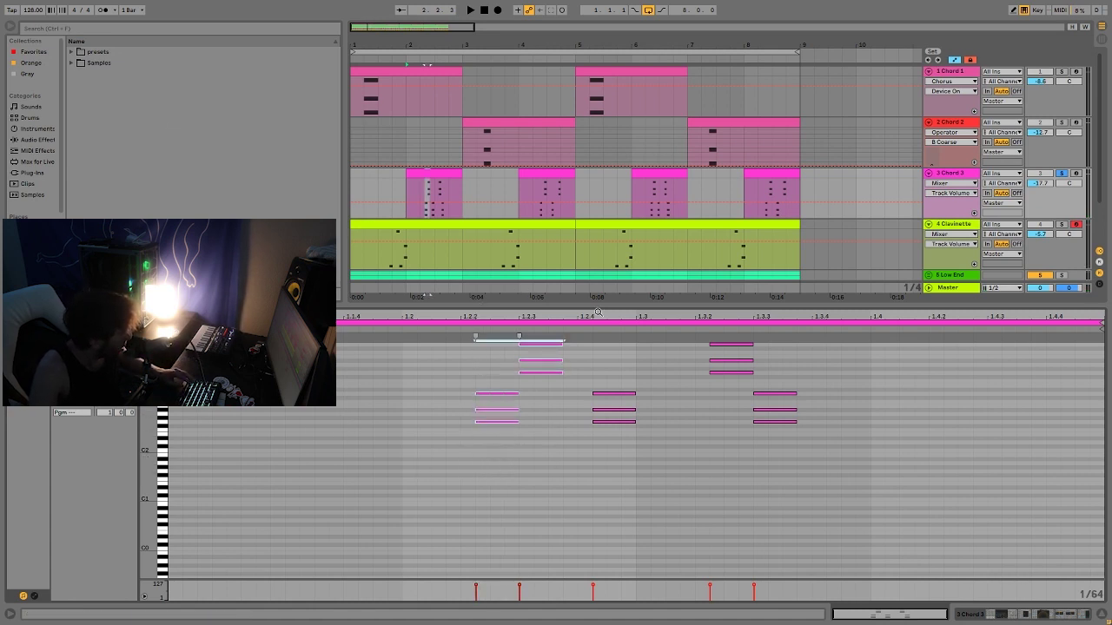
{"action": "scroll", "coordinate": [596, 310], "scroll_direction": "up", "scroll_amount": 2}
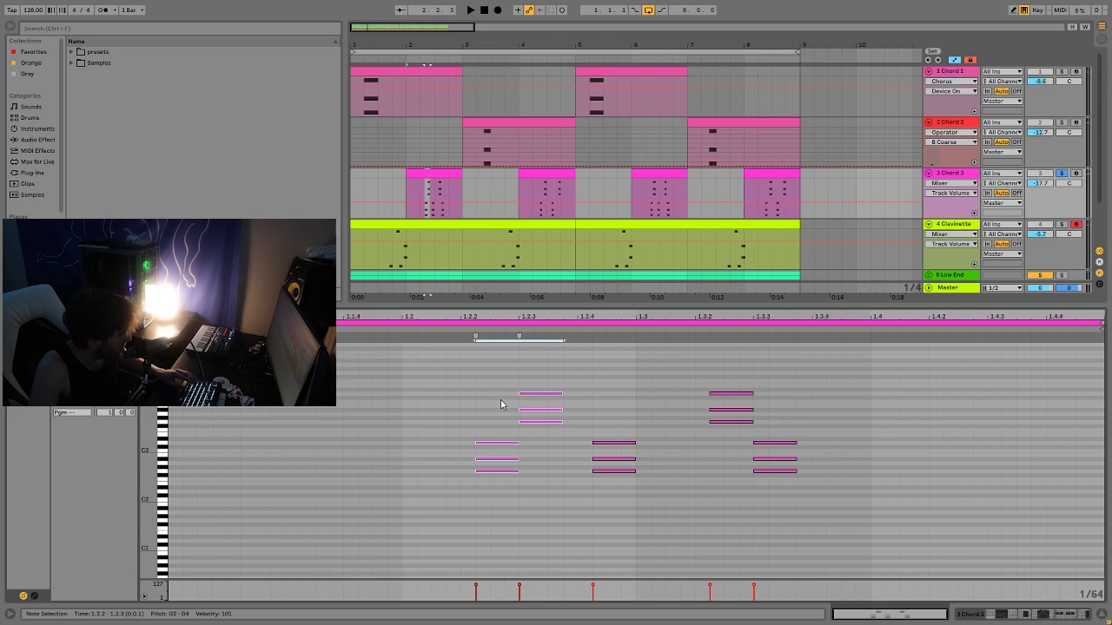
{"action": "left_click_drag", "start_coordinate": [500, 400], "coordinate": [514, 525]}
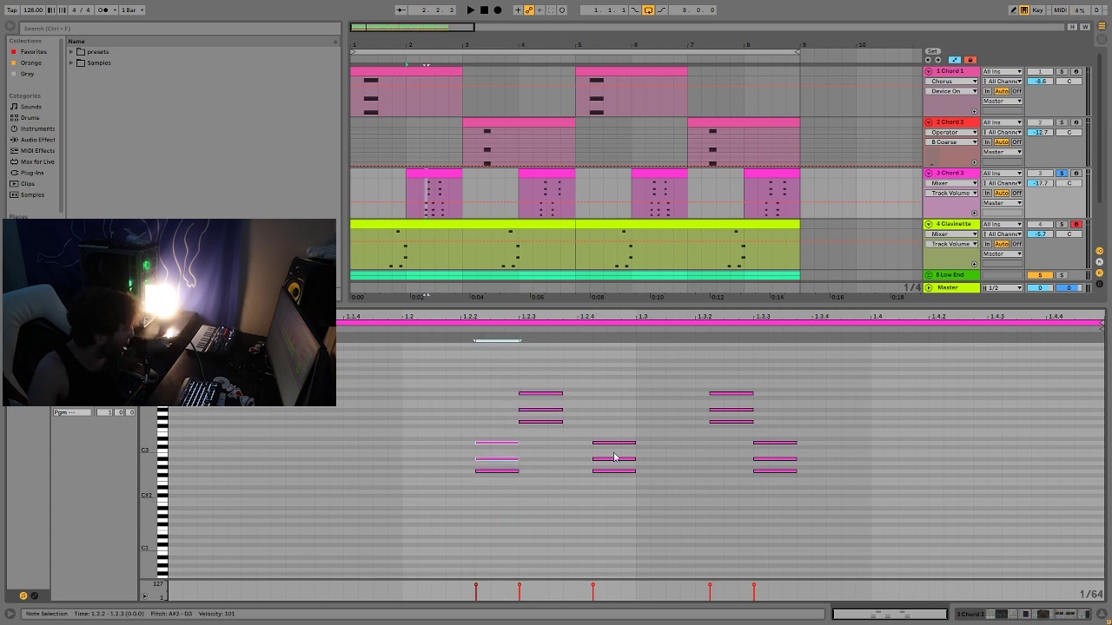
Step: Bring up the Chord 3 track's devices and audition its first clip repeatedly
{"action": "left_click", "coordinate": [955, 172]}
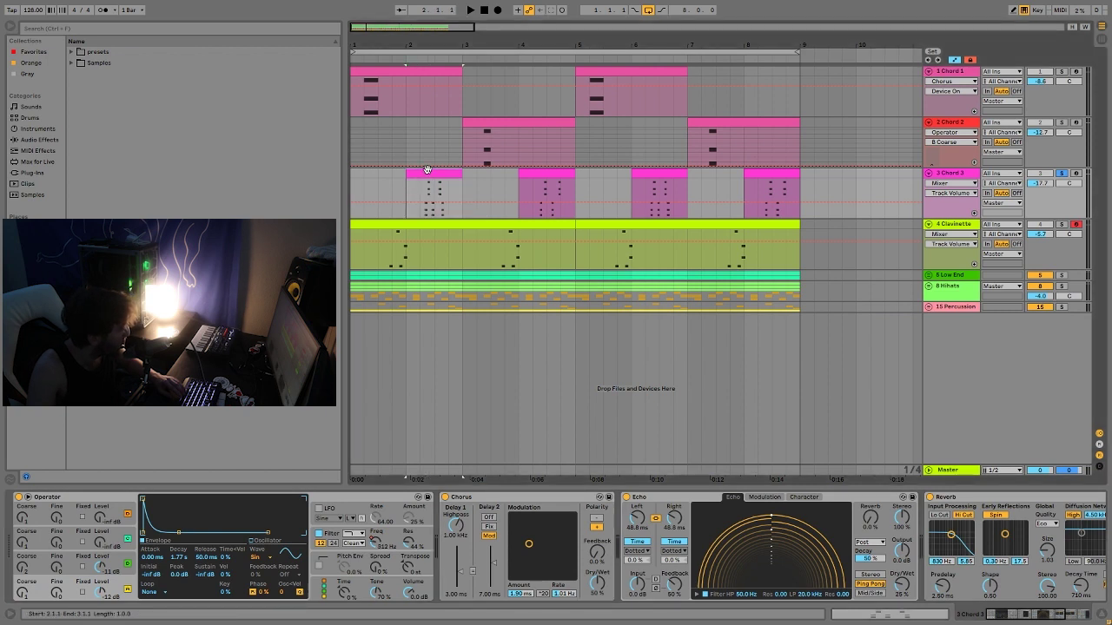
{"action": "key", "text": "space"}
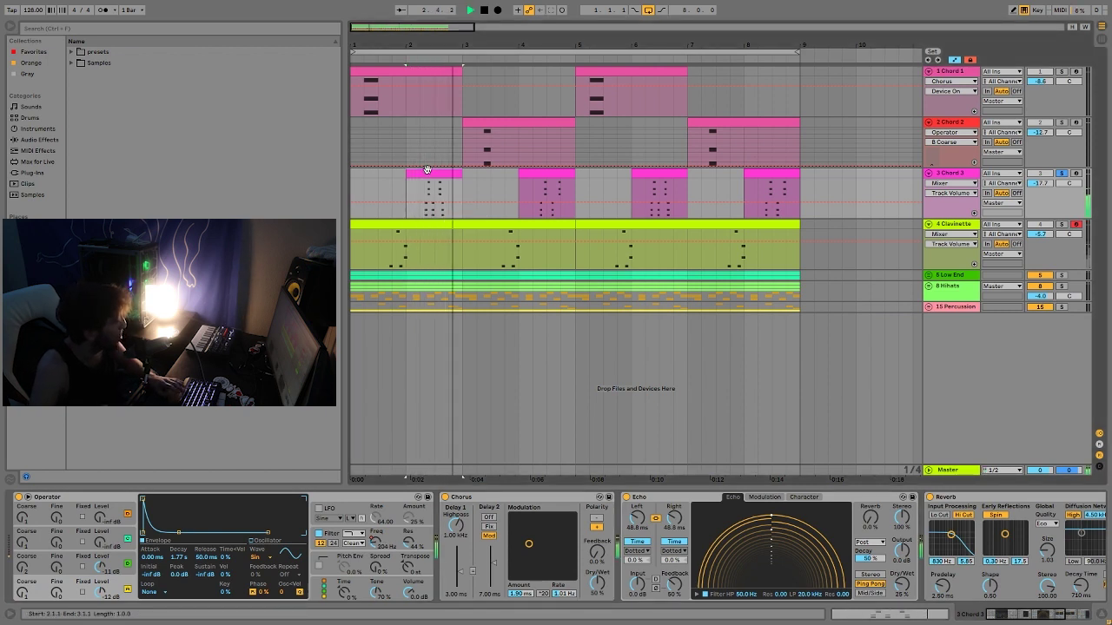
{"action": "key", "text": "space"}
{"action": "key", "text": "space"}
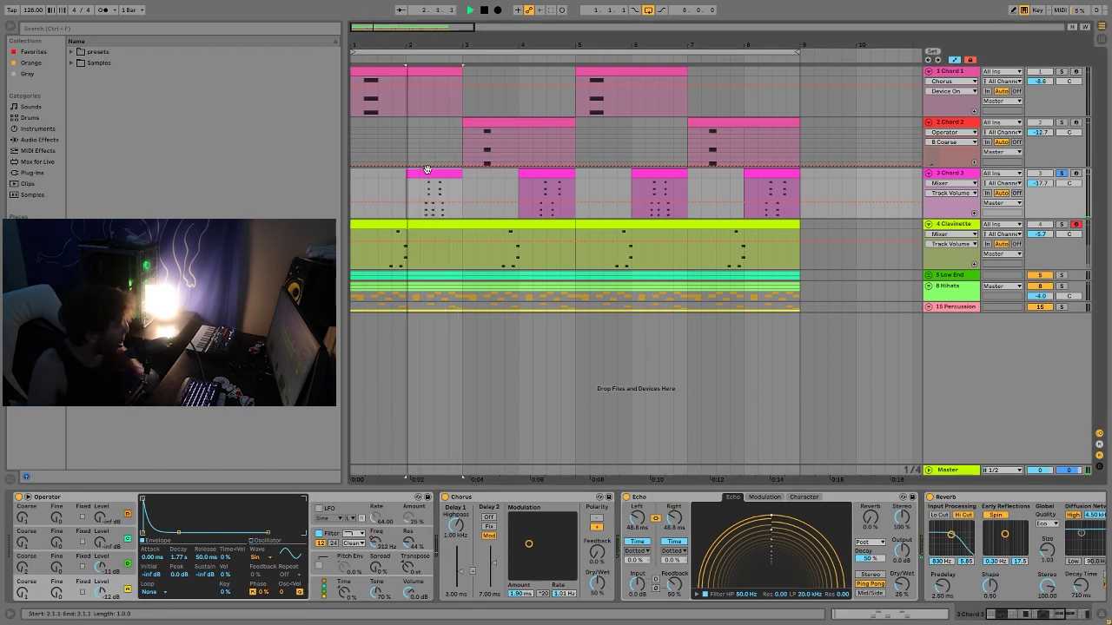
{"action": "left_click", "coordinate": [485, 10]}
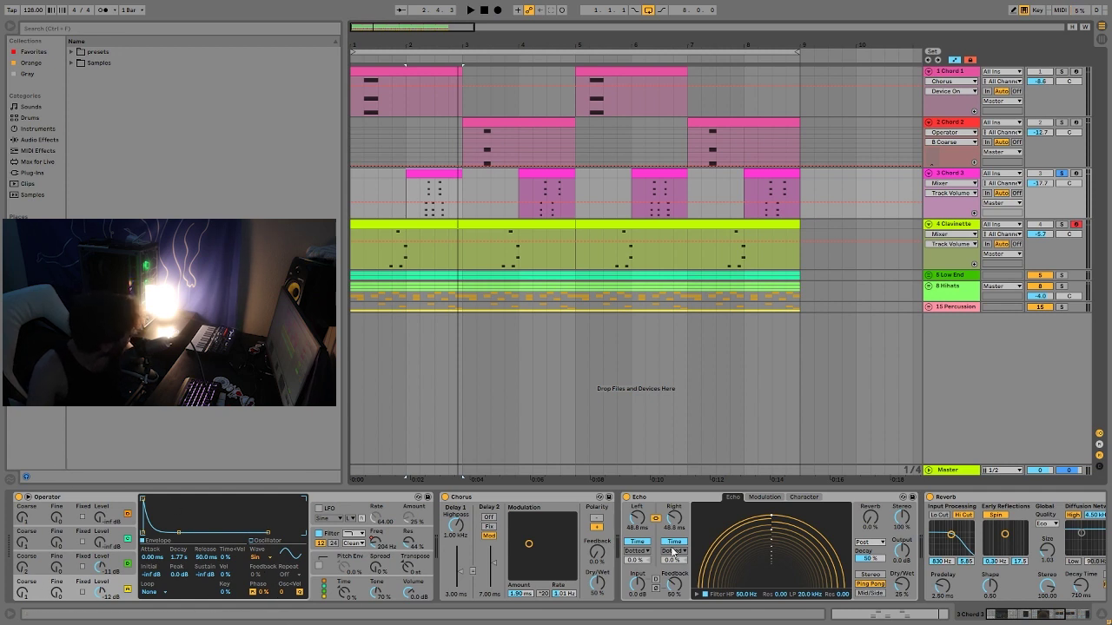
Step: Inspect the oscillator and filter envelopes in Chord 3's Operator, and show the Filter Freq automation on the track
{"action": "left_click", "coordinate": [119, 561]}
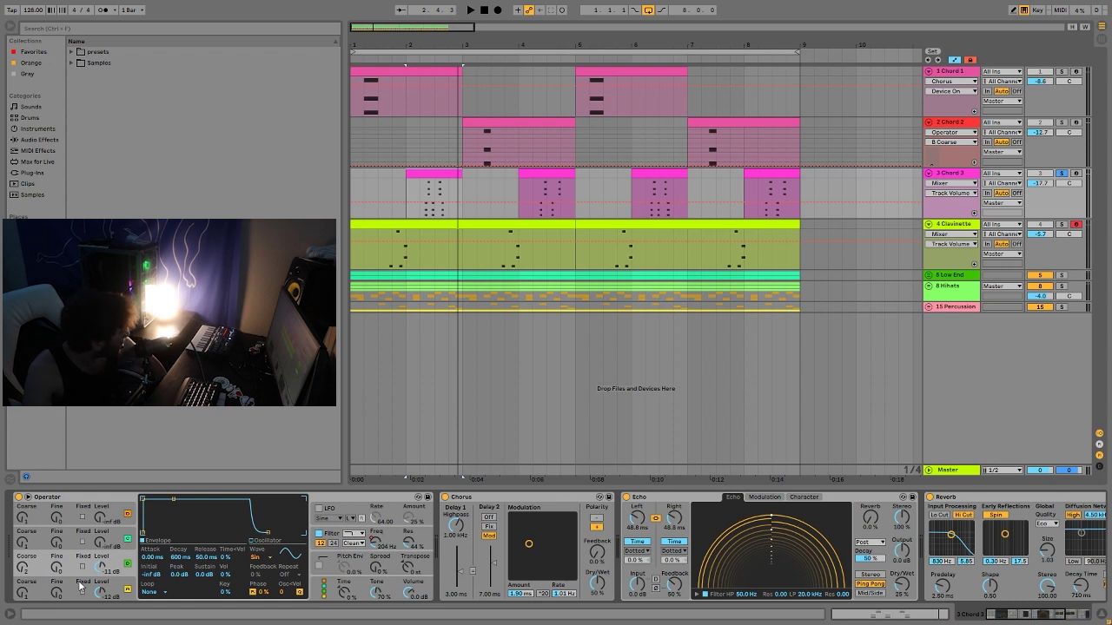
{"action": "left_click", "coordinate": [318, 543]}
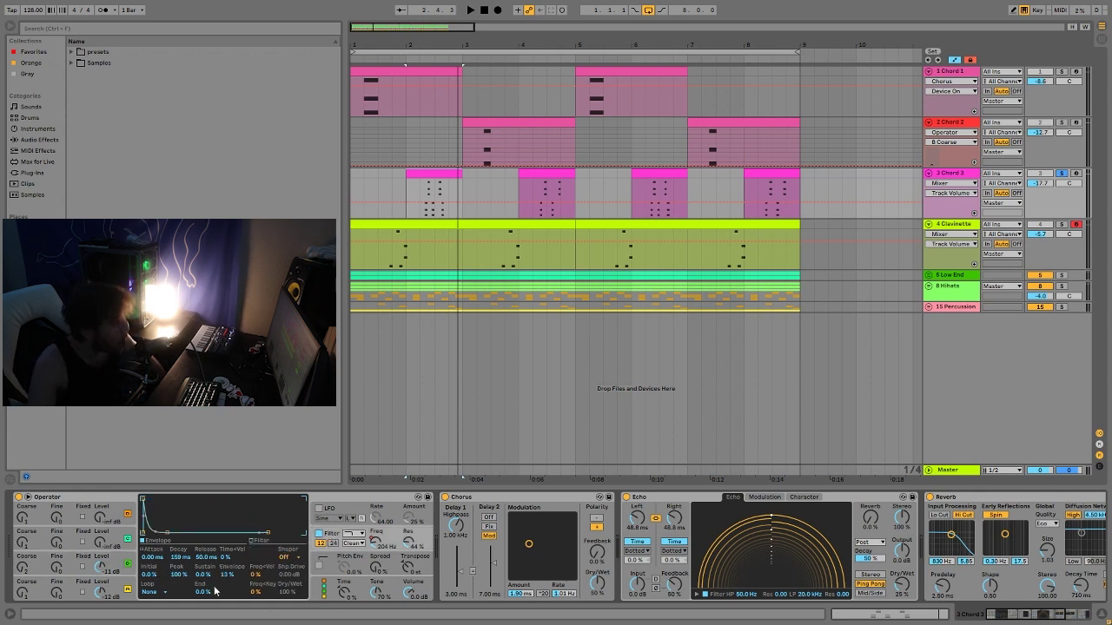
{"action": "left_click", "coordinate": [375, 548]}
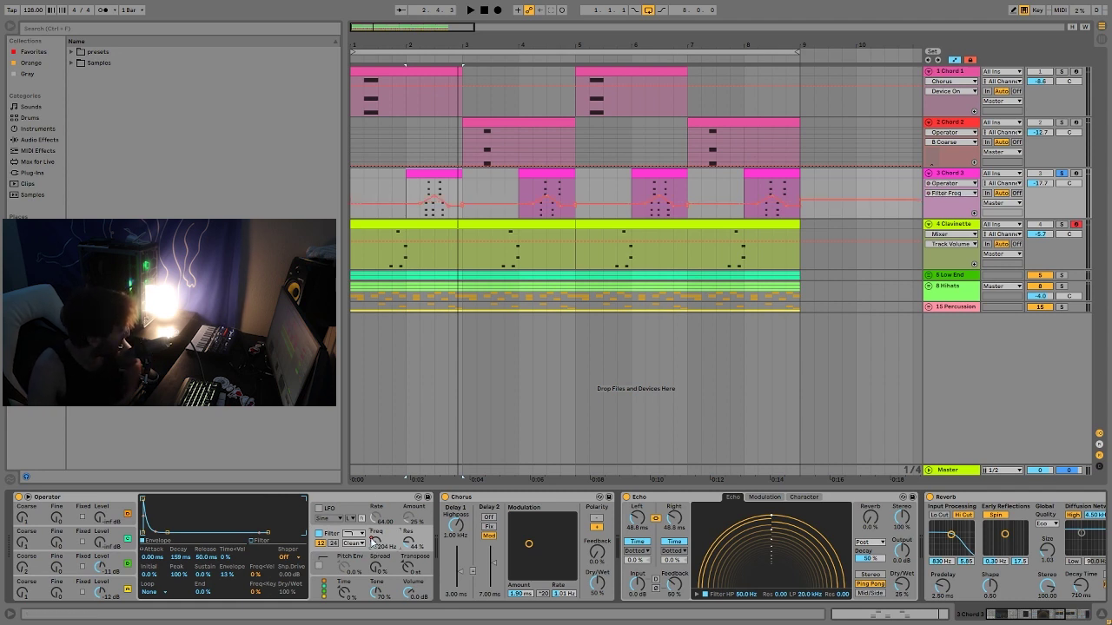
Step: Audition the first Chord 3 clip repeatedly with the Filter Freq automation in view
{"action": "left_click", "coordinate": [423, 193]}
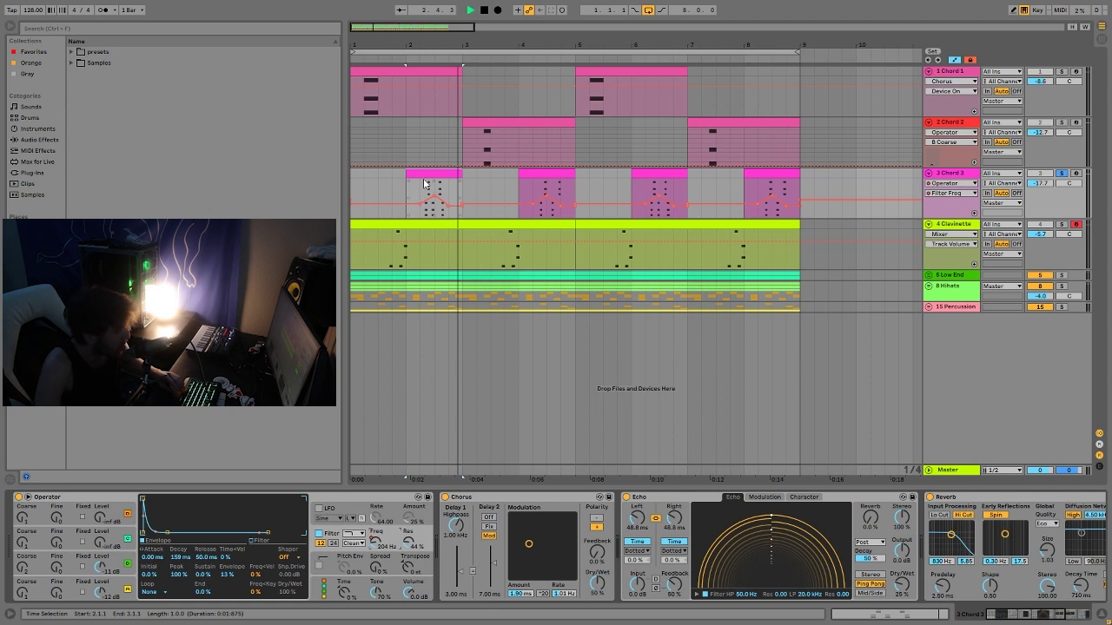
{"action": "key", "text": "space"}
{"action": "key", "text": "space"}
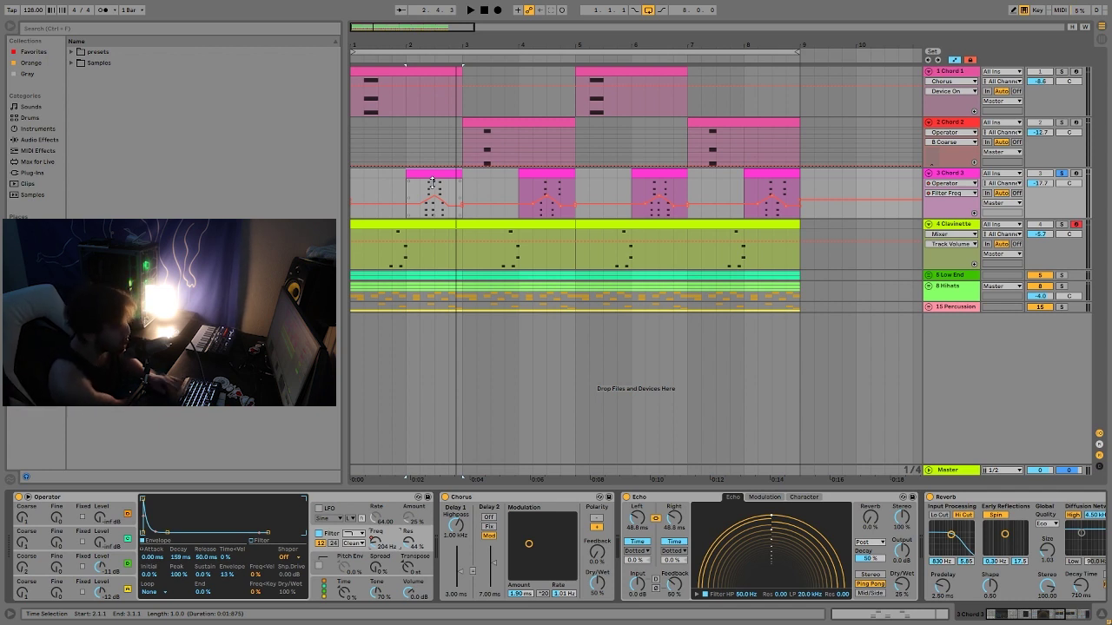
{"action": "key", "text": "space"}
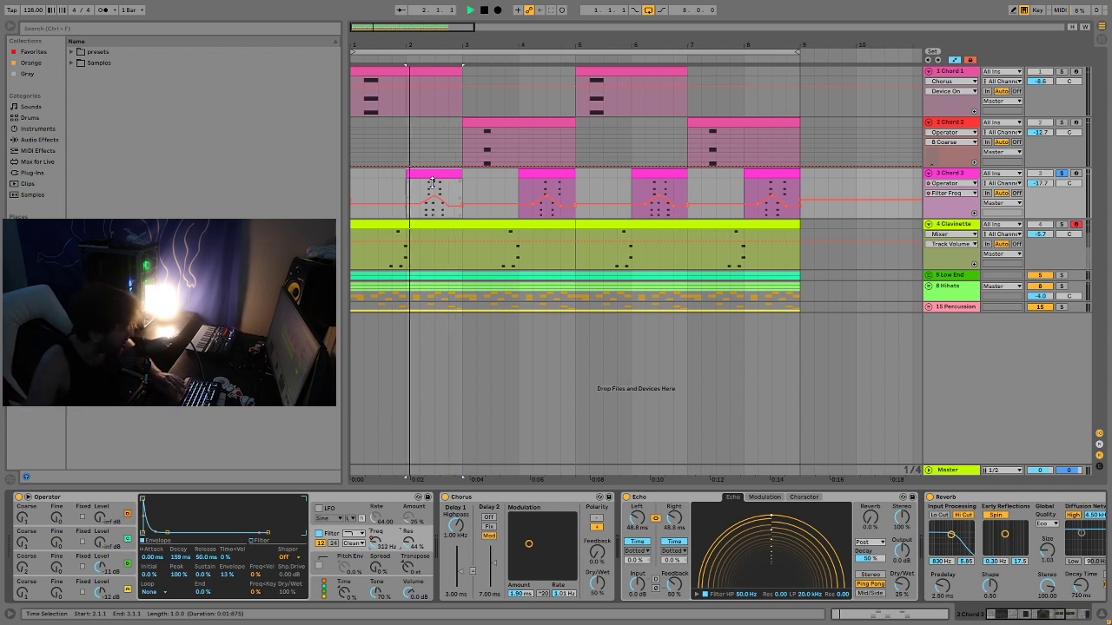
{"action": "key", "text": "space"}
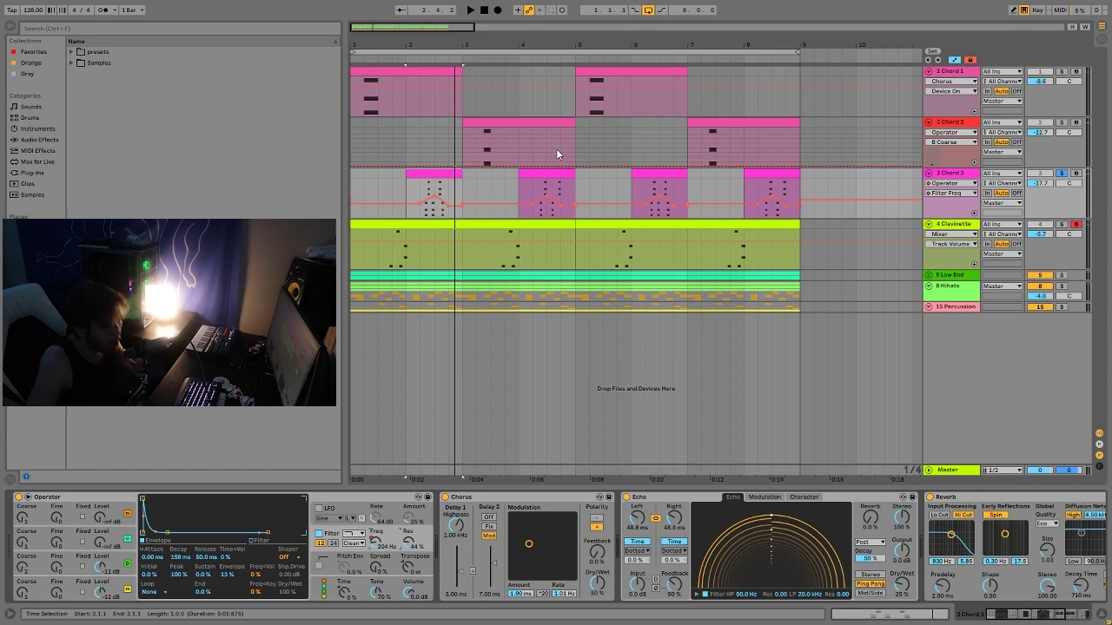
Step: Play the first Chord 1 clip with Chord 1 and Chord 2 soloed, and return to soloing only Chord 3
{"action": "left_click", "coordinate": [1060, 72]}
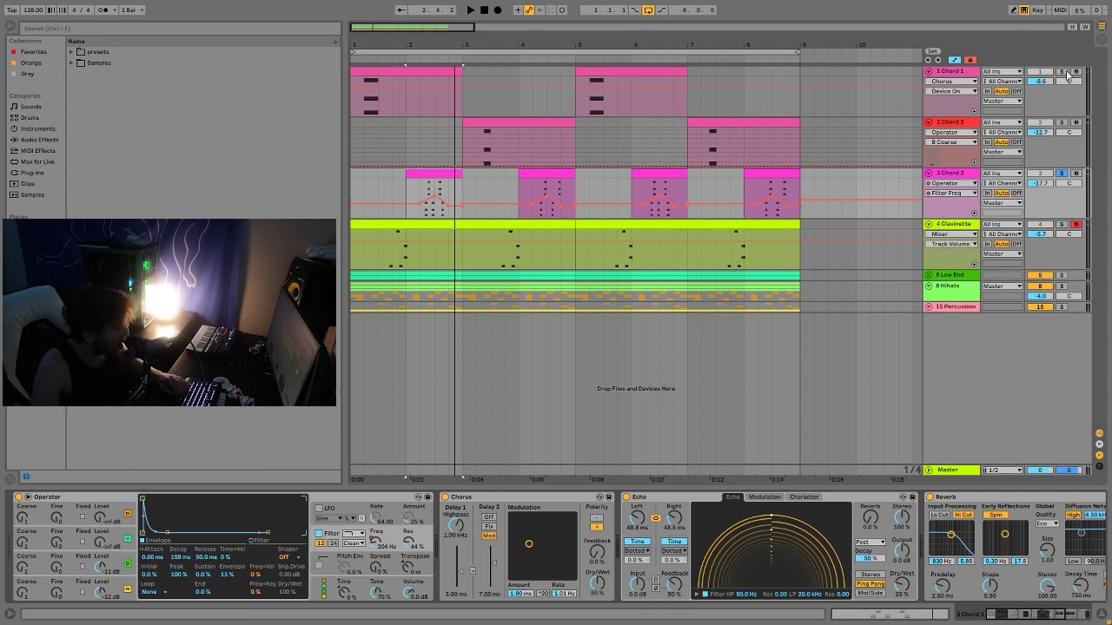
{"action": "left_click", "coordinate": [404, 74]}
{"action": "key", "text": "space"}
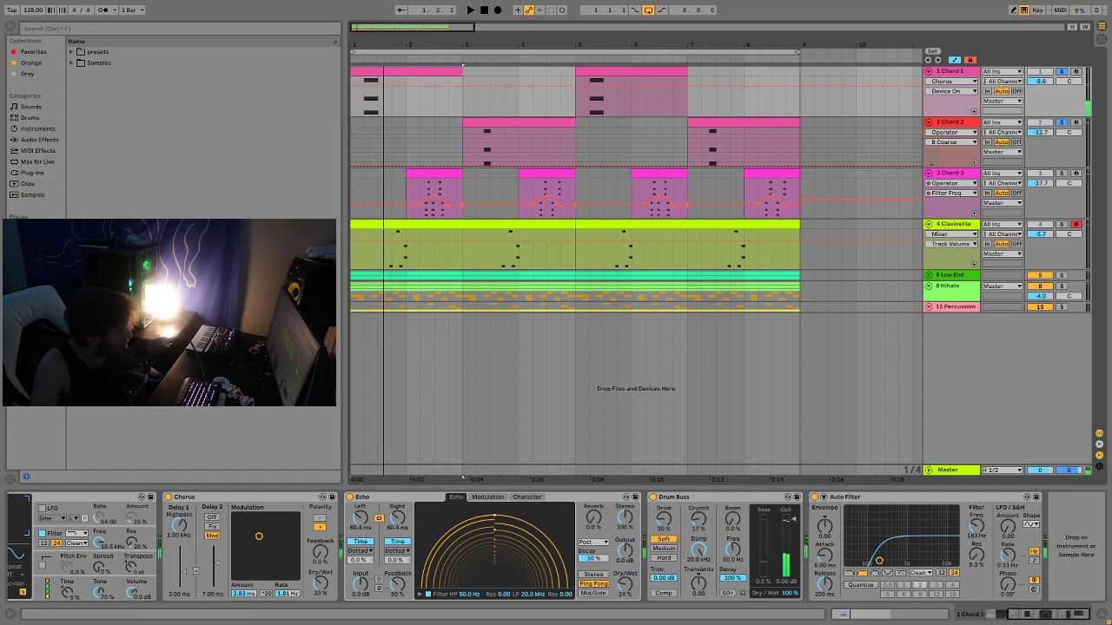
{"action": "left_click", "coordinate": [1060, 173]}
{"action": "left_click", "coordinate": [446, 172]}
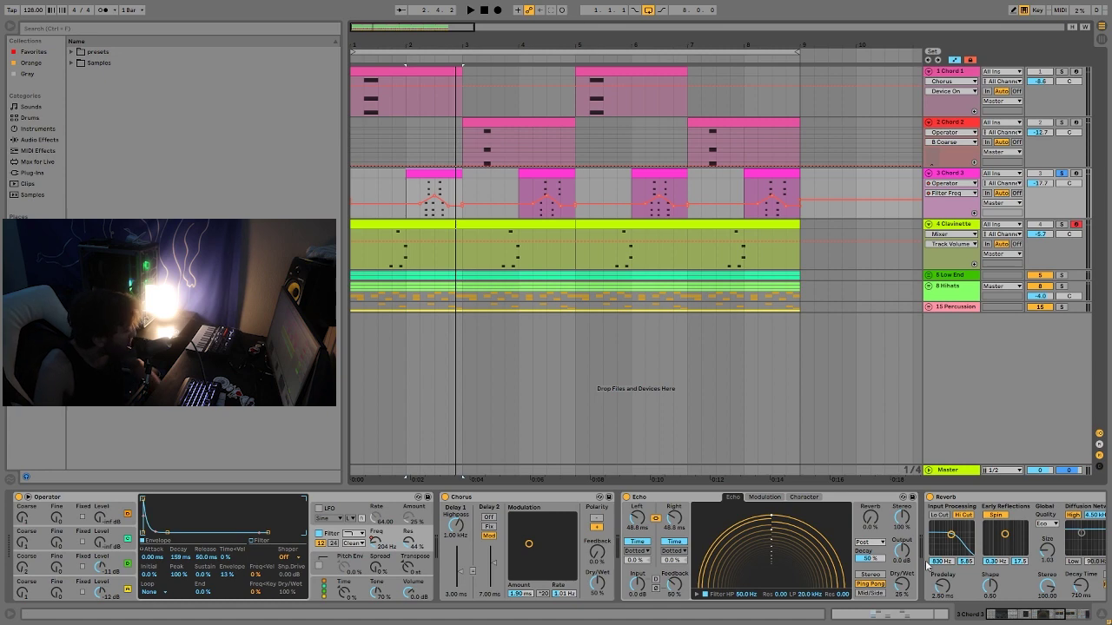
Step: Review Chord 3's Chorus, Echo, Reverb and Drum Buss settings while auditioning its first clip
{"action": "scroll", "coordinate": [847, 539], "scroll_direction": "right", "scroll_amount": 5}
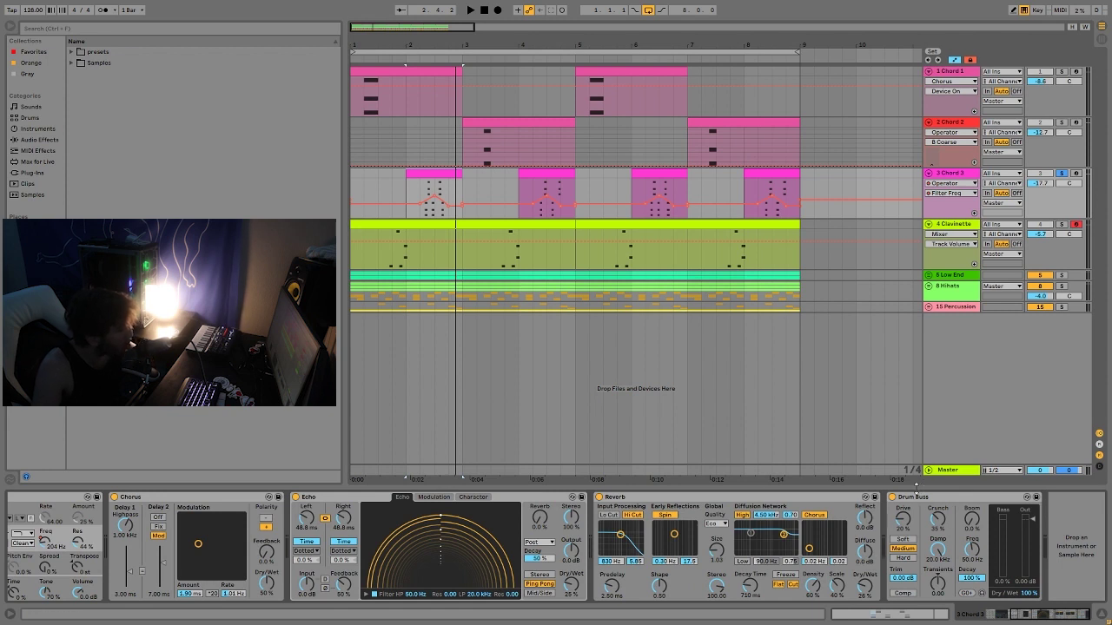
{"action": "key", "text": "space"}
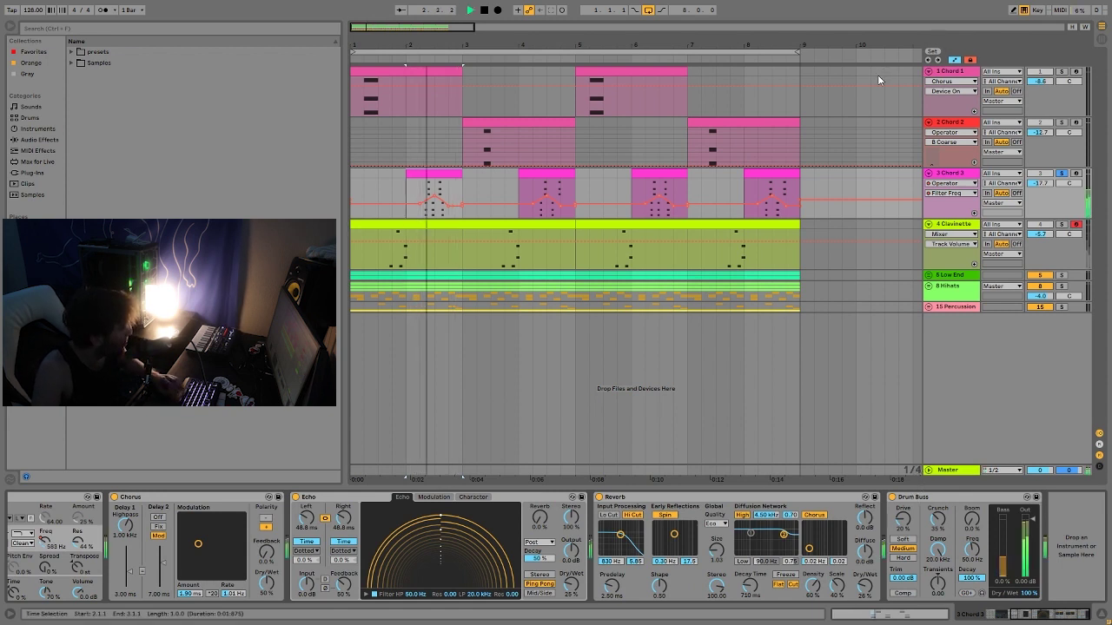
{"action": "key", "text": "space"}
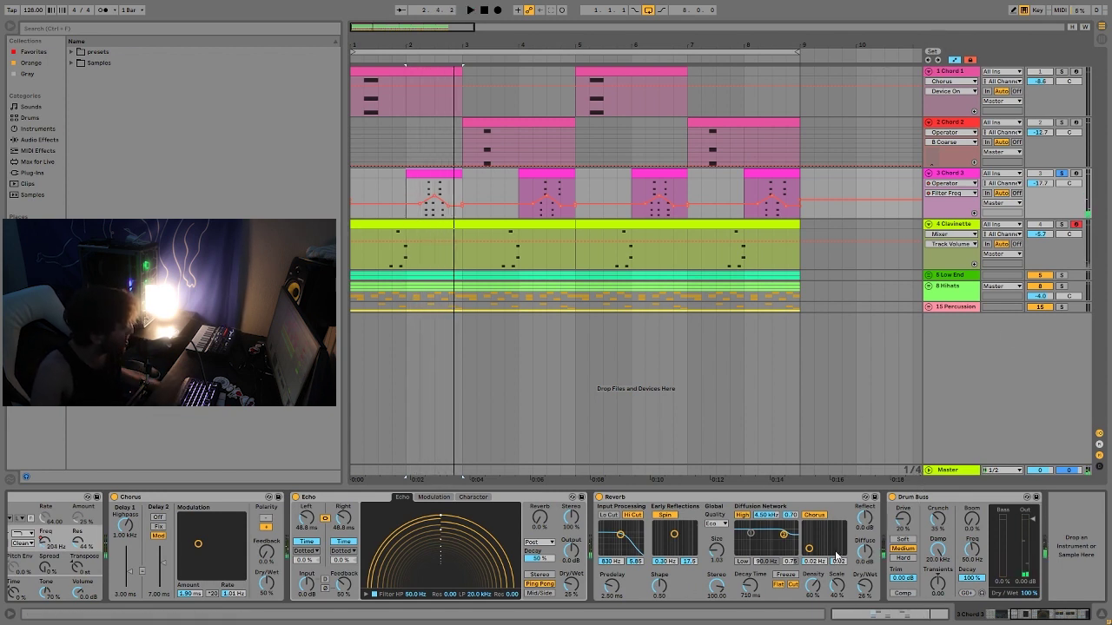
{"action": "left_click", "coordinate": [936, 498]}
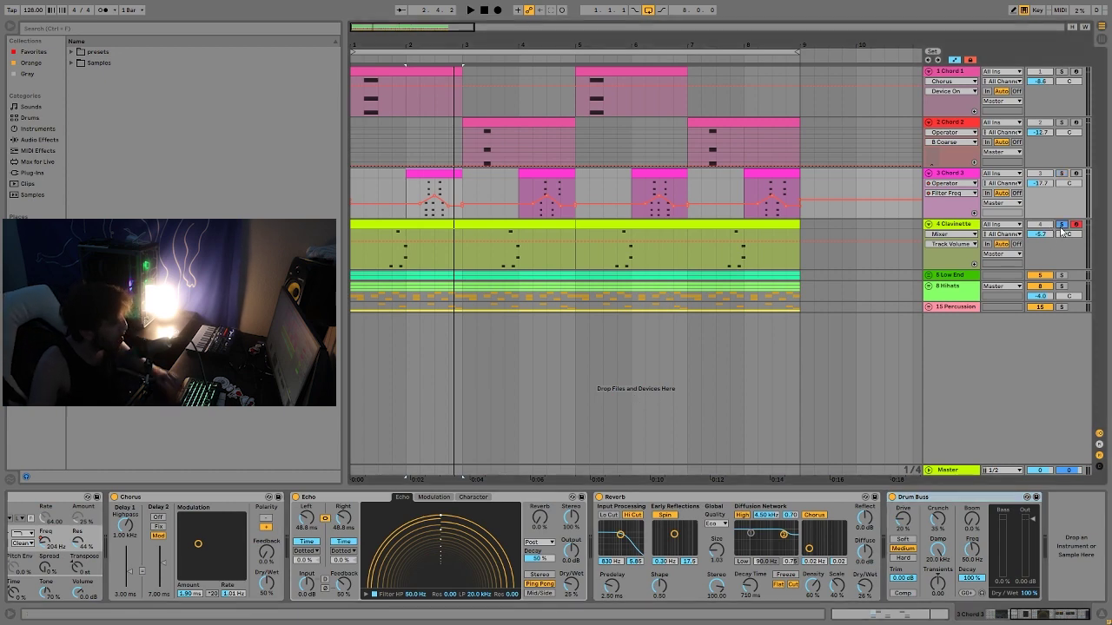
Step: Solo only the Clavinette track and play it from 1.3.1 with its first clip's notes open
{"action": "left_click_drag", "start_coordinate": [575, 248], "coordinate": [413, 260]}
{"action": "left_click", "coordinate": [379, 251]}
{"action": "key", "text": "space"}
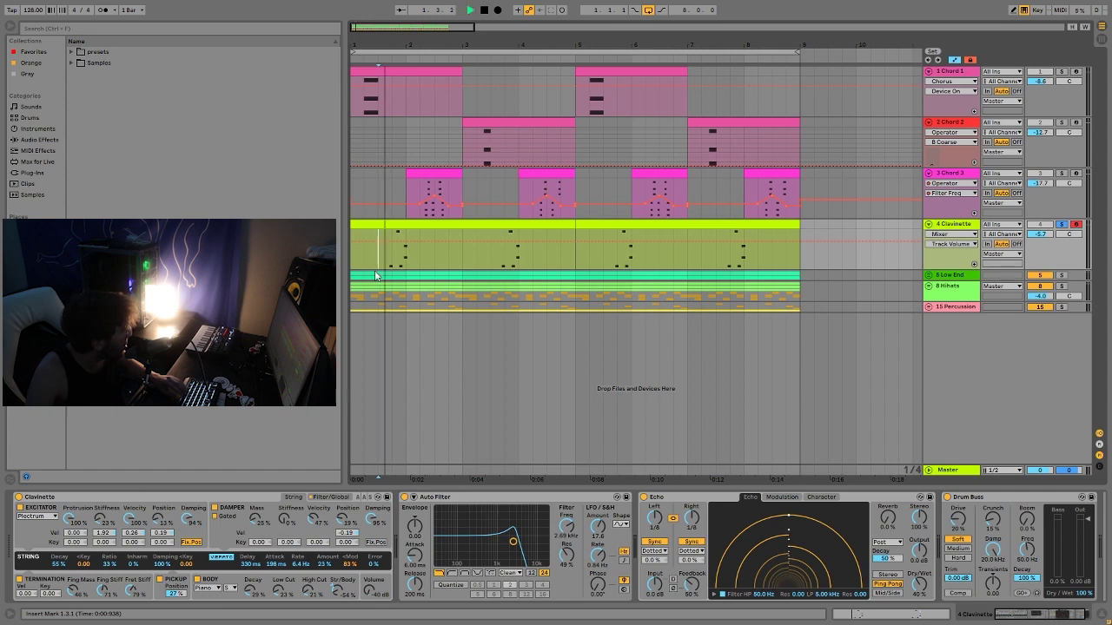
{"action": "double_click", "coordinate": [392, 223]}
{"action": "key", "text": "space"}
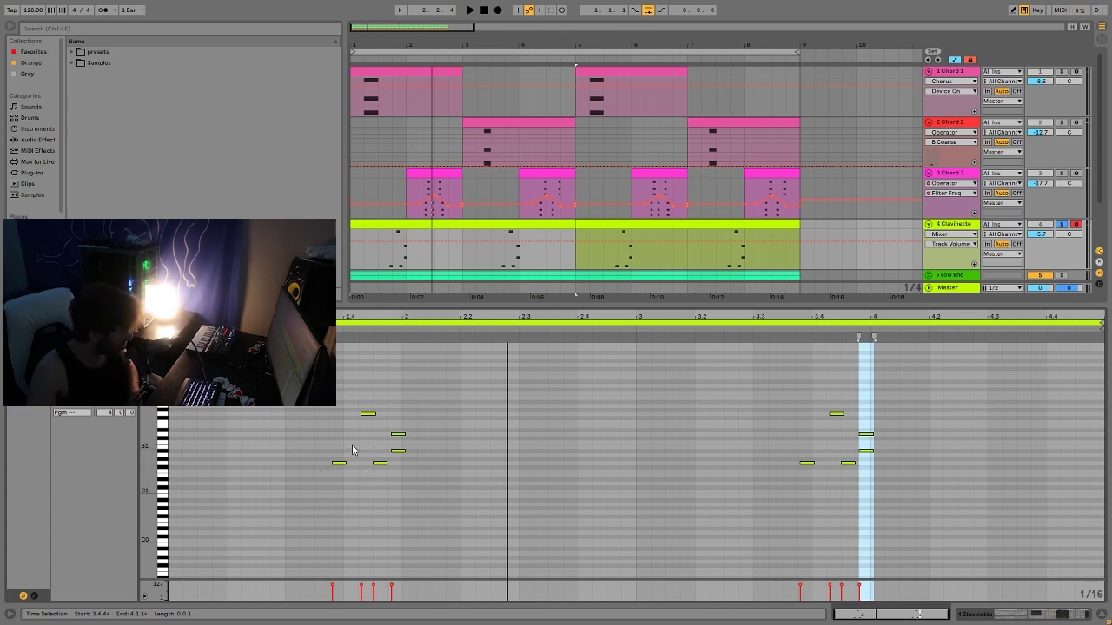
Step: Fold the piano roll to the used notes and audition each Clavinette pitch: both Gs, D2 and A#1
{"action": "key", "text": "f"}
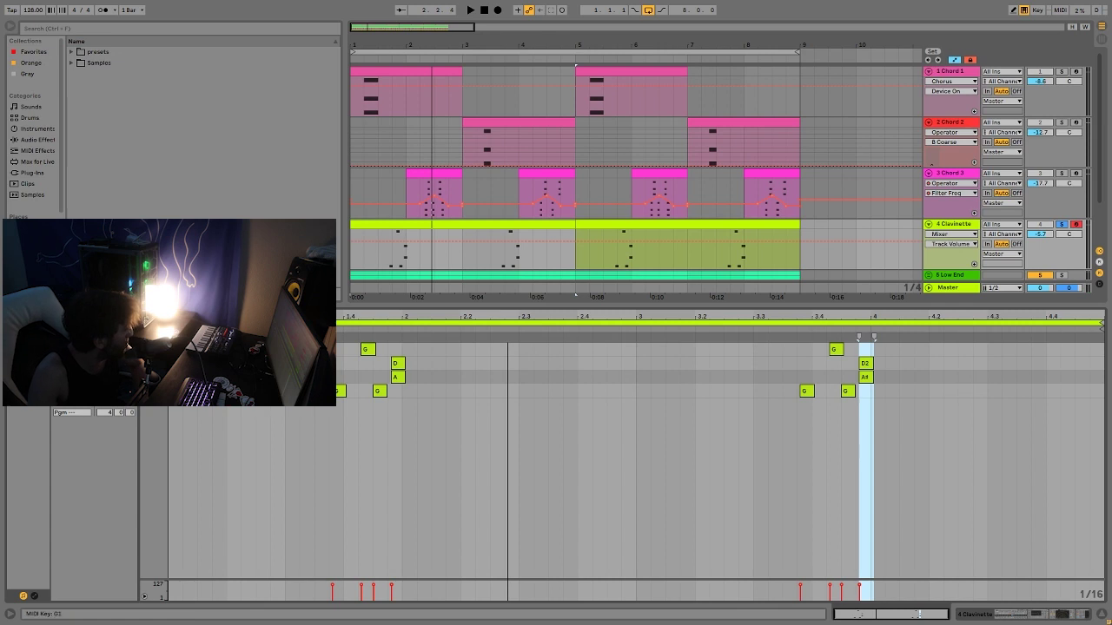
{"action": "left_click", "coordinate": [155, 391]}
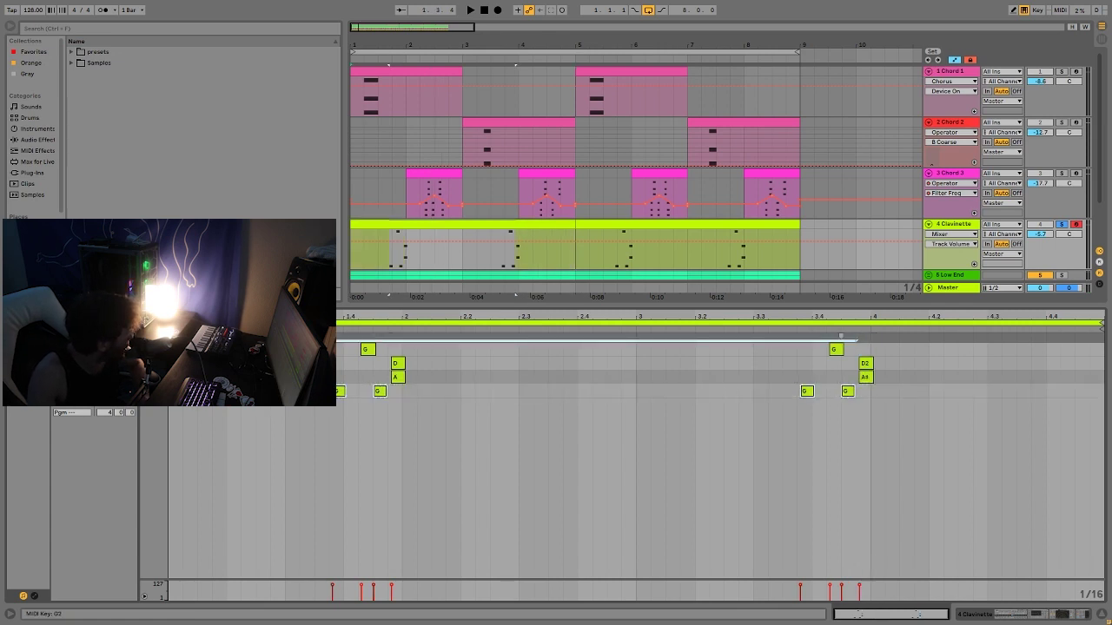
{"action": "left_click", "coordinate": [154, 349]}
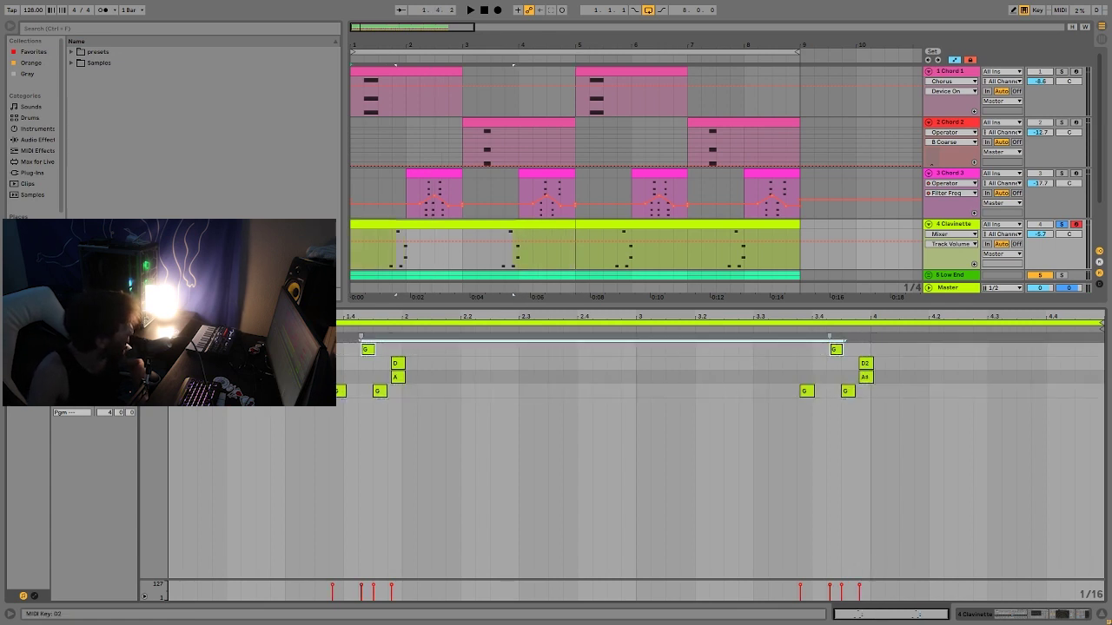
{"action": "left_click", "coordinate": [154, 363]}
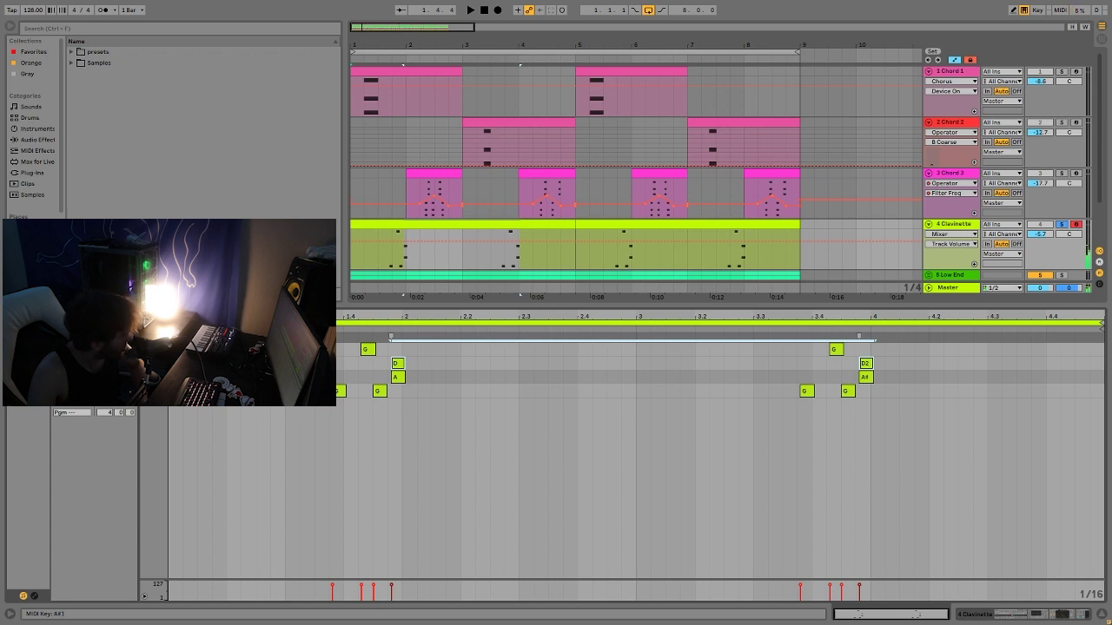
{"action": "left_click", "coordinate": [154, 377]}
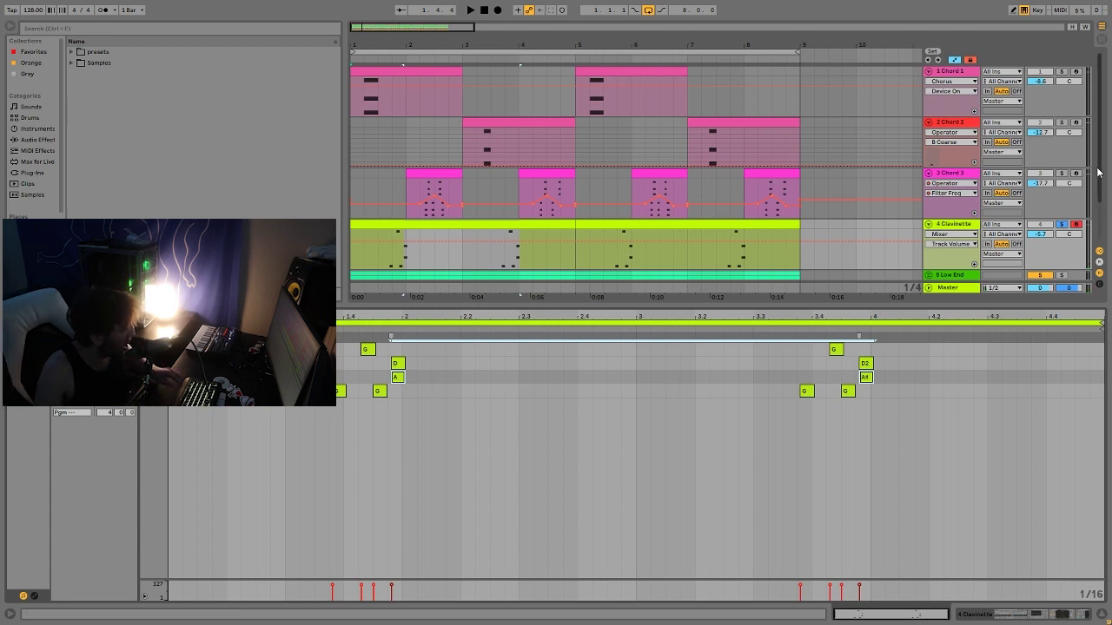
Step: Bring up the Clavinette track's devices and audition its first clip from 1.3.1
{"action": "left_click", "coordinate": [972, 228]}
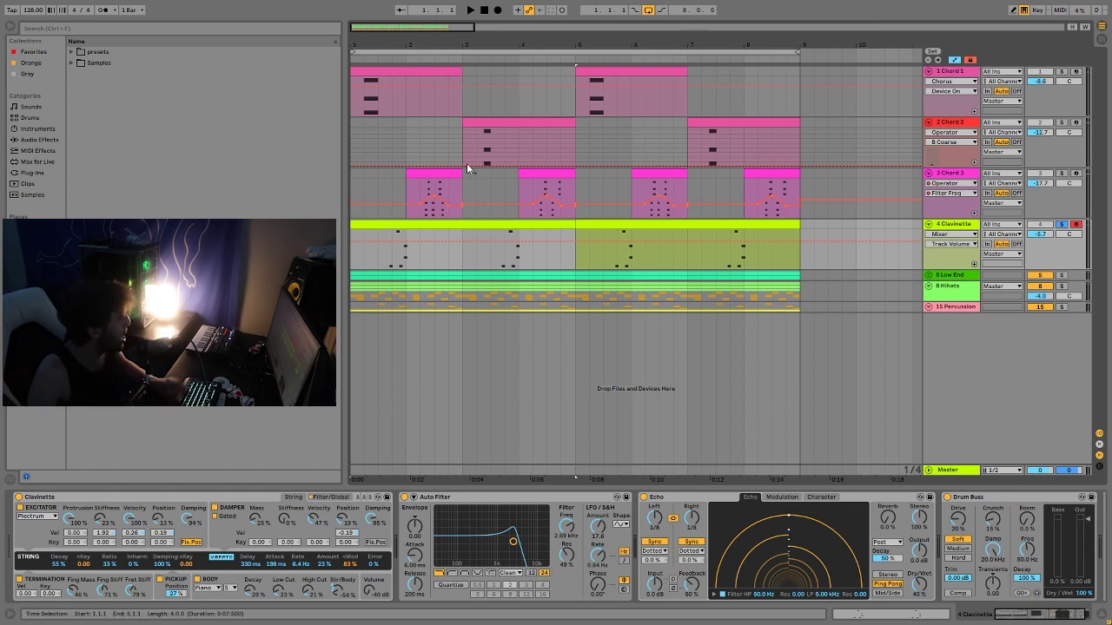
{"action": "left_click", "coordinate": [383, 256]}
{"action": "key", "text": "space"}
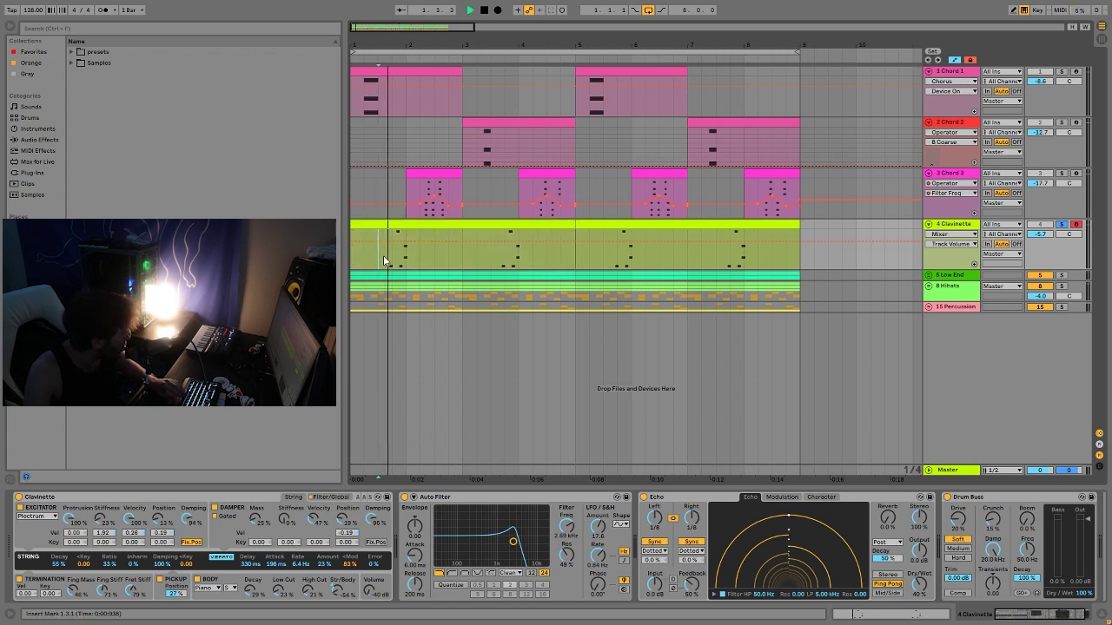
{"action": "key", "text": "space"}
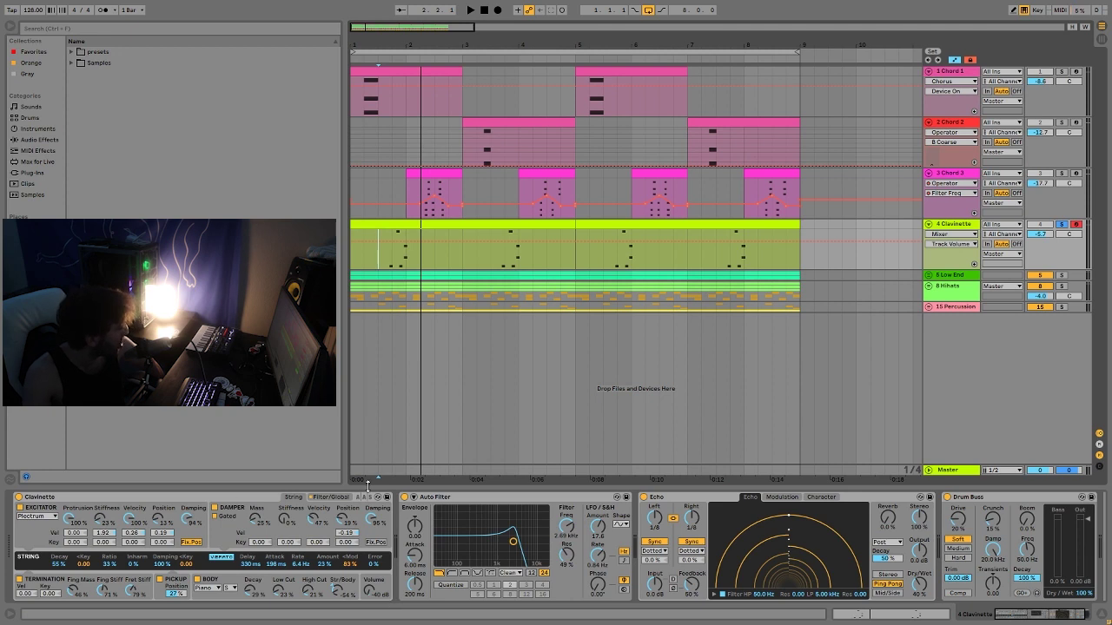
Step: Review the Clavinette track's Auto Filter, Echo and Drum Buss settings while replaying its part
{"action": "scroll", "coordinate": [438, 517], "scroll_direction": "right", "scroll_amount": 3}
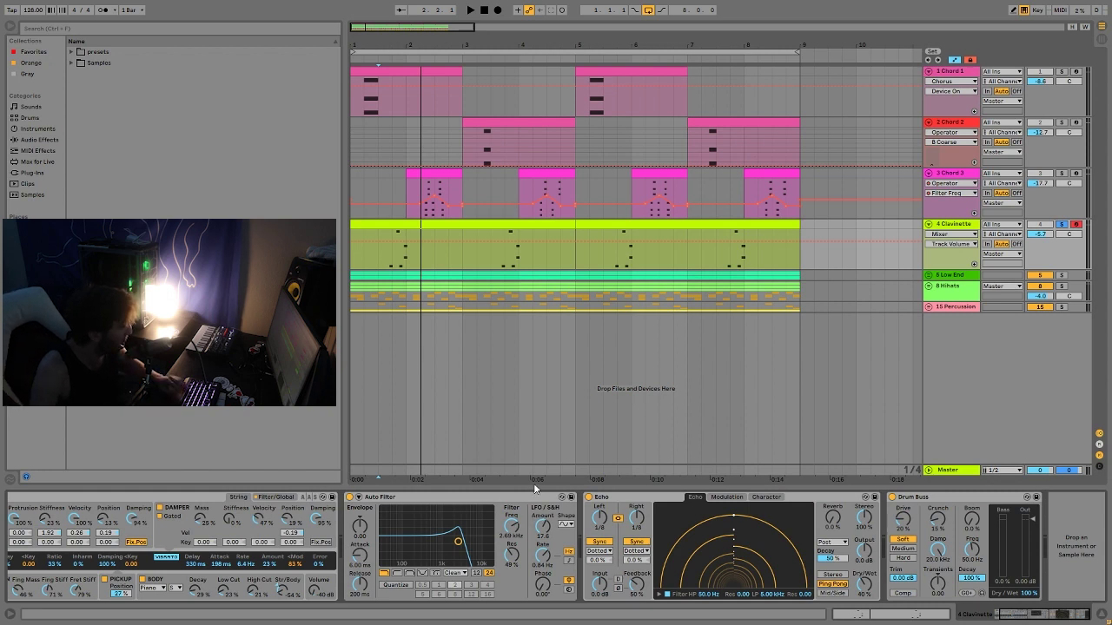
{"action": "left_click", "coordinate": [380, 408]}
{"action": "key", "text": "space"}
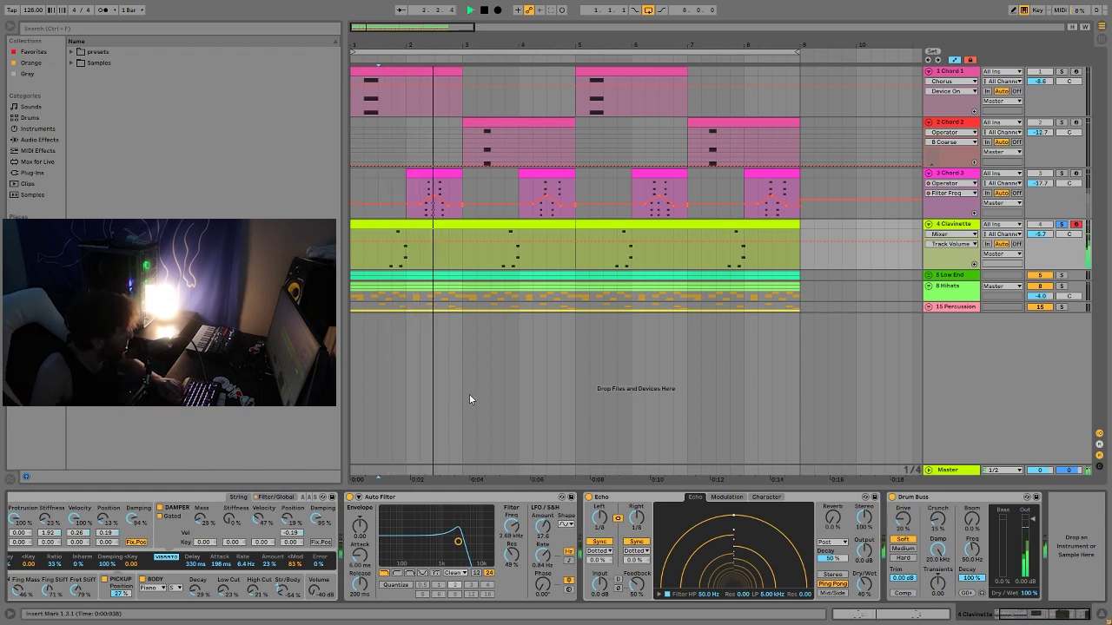
{"action": "key", "text": "space"}
{"action": "key", "text": "space"}
{"action": "key", "text": "space"}
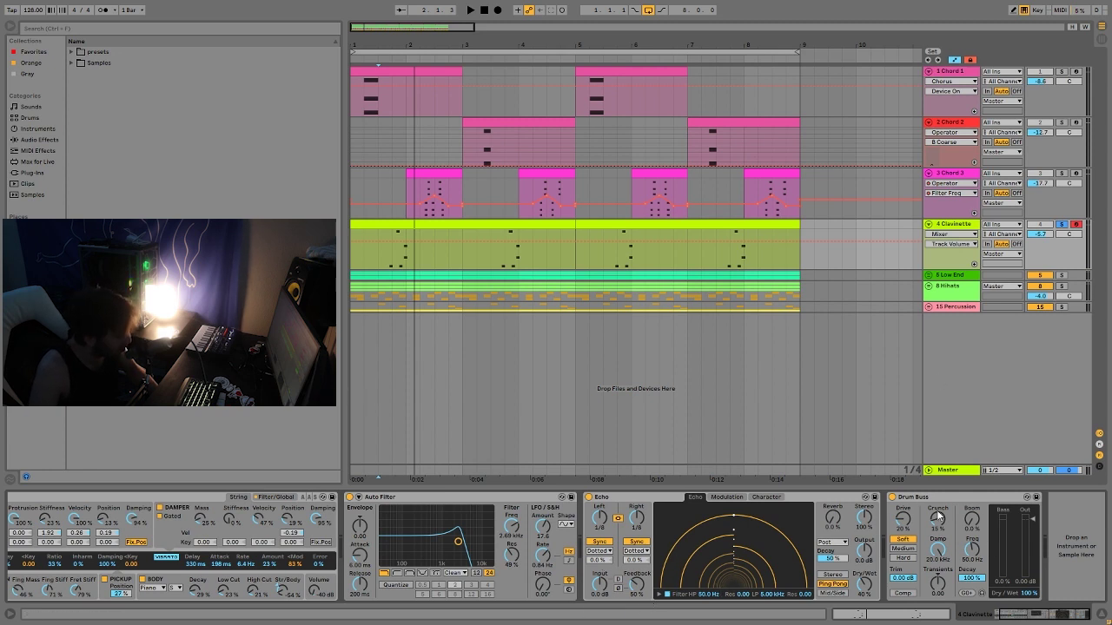
Step: Replay the soloed Clavinette part while checking its Drum Buss output
{"action": "key", "text": "space"}
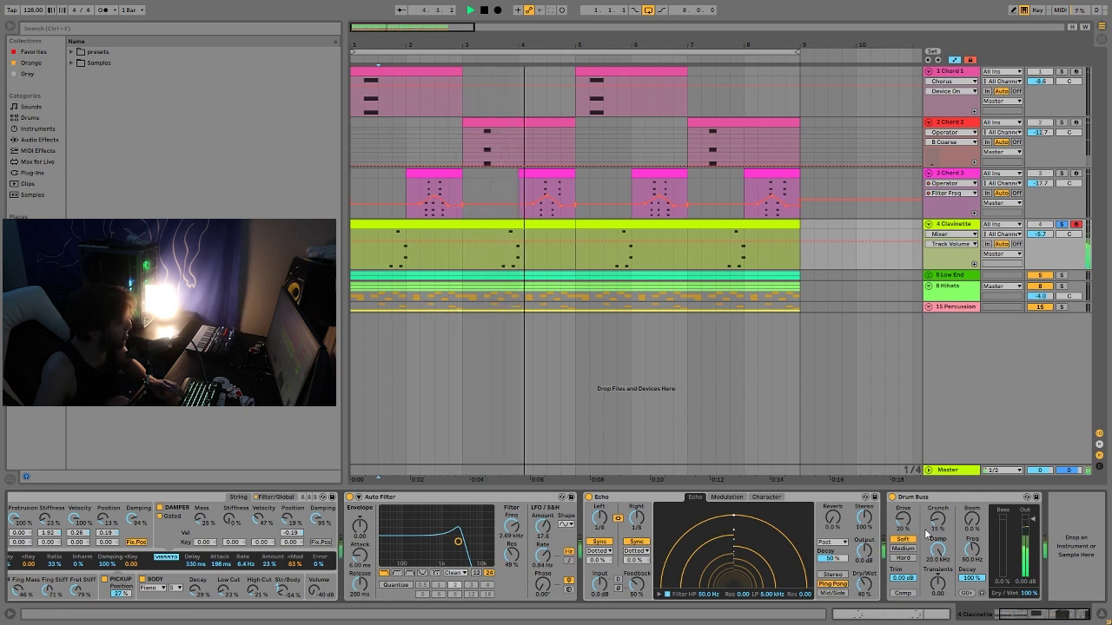
{"action": "key", "text": "space"}
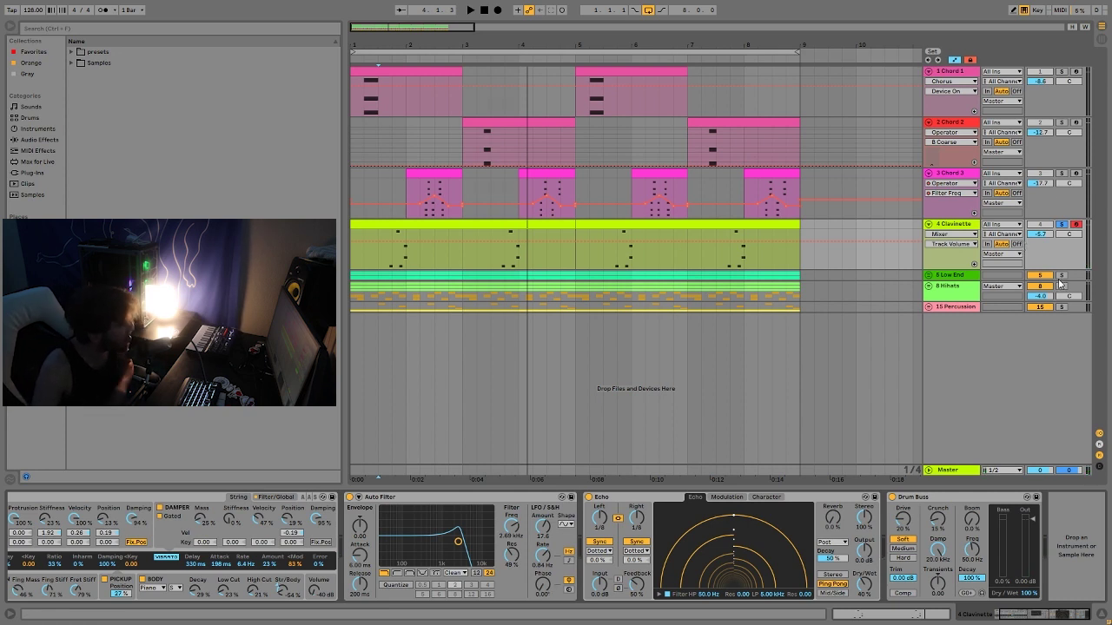
Step: Unfold the Low End group, solo only the 909 Kick and play it with its devices shown
{"action": "left_click", "coordinate": [930, 275]}
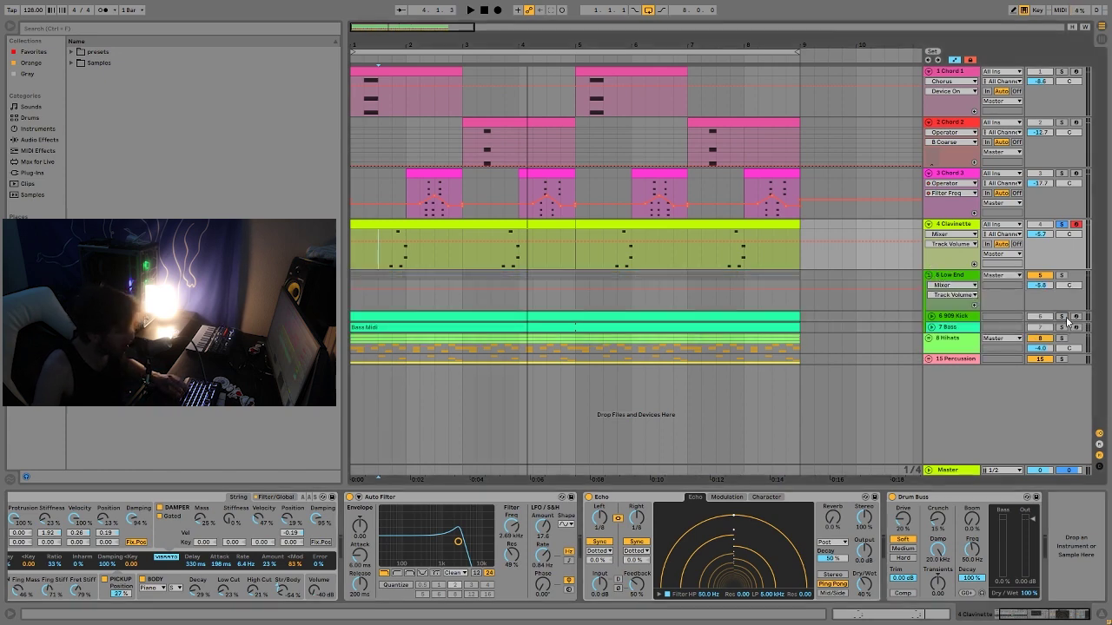
{"action": "key", "text": "space"}
{"action": "left_click", "coordinate": [995, 314]}
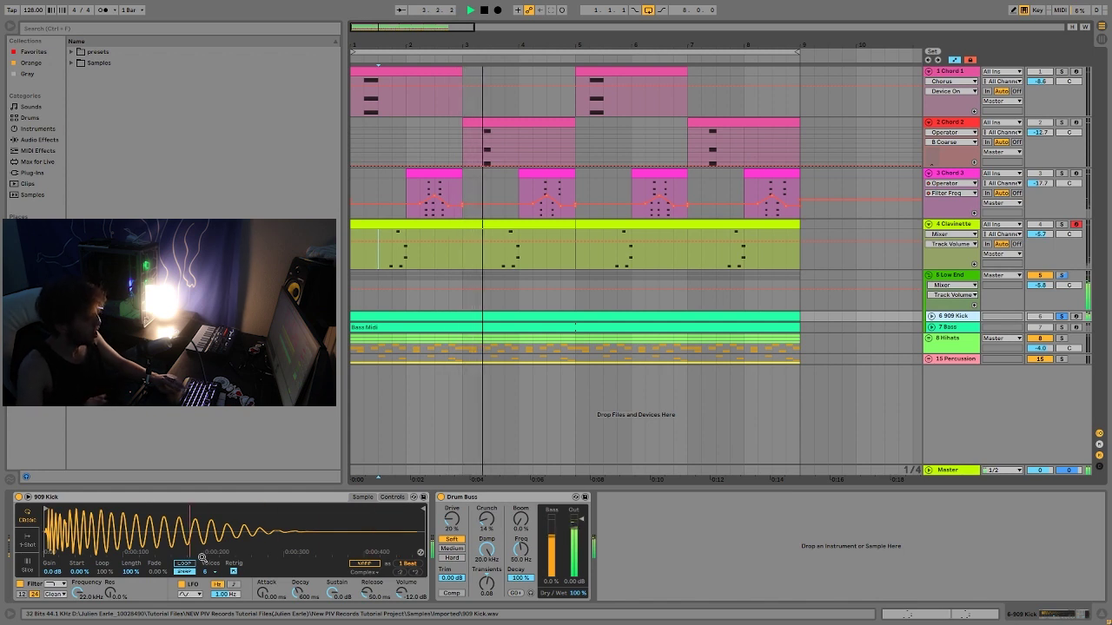
{"action": "key", "text": "space"}
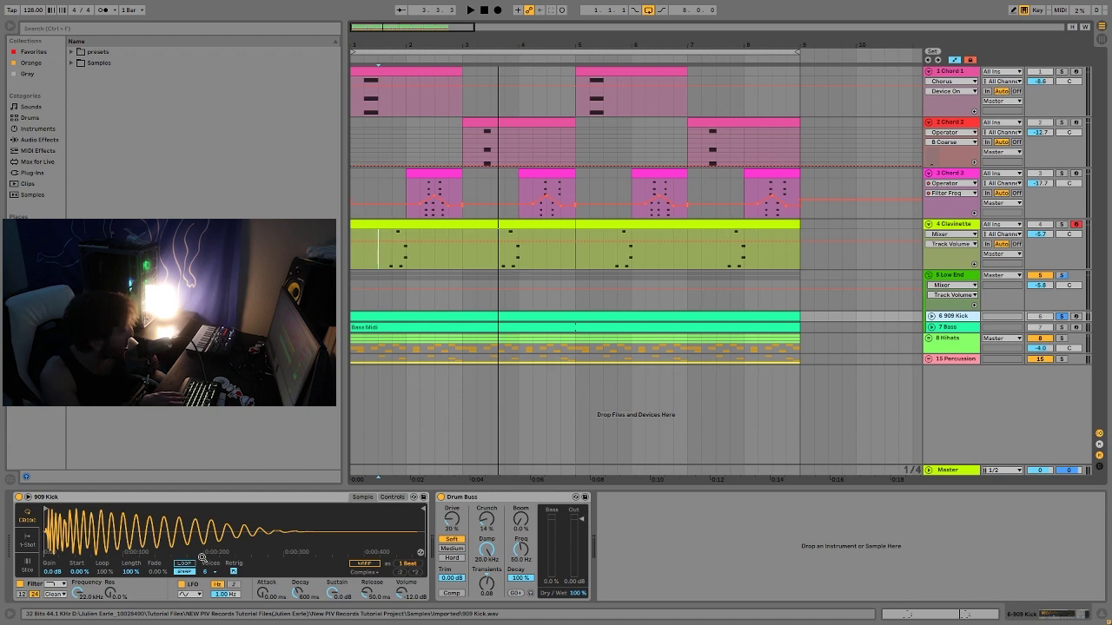
Step: Compare the 909 Kick with the full mix by releasing and restoring its solo during playback
{"action": "key", "text": "space"}
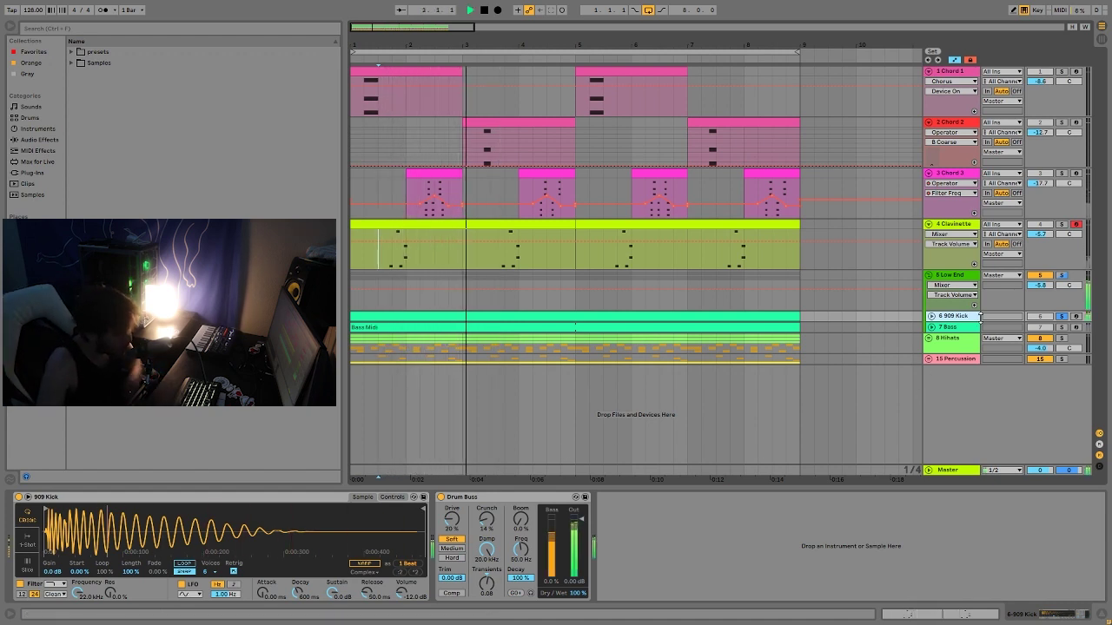
{"action": "left_click", "coordinate": [1063, 317]}
{"action": "left_click", "coordinate": [1062, 317]}
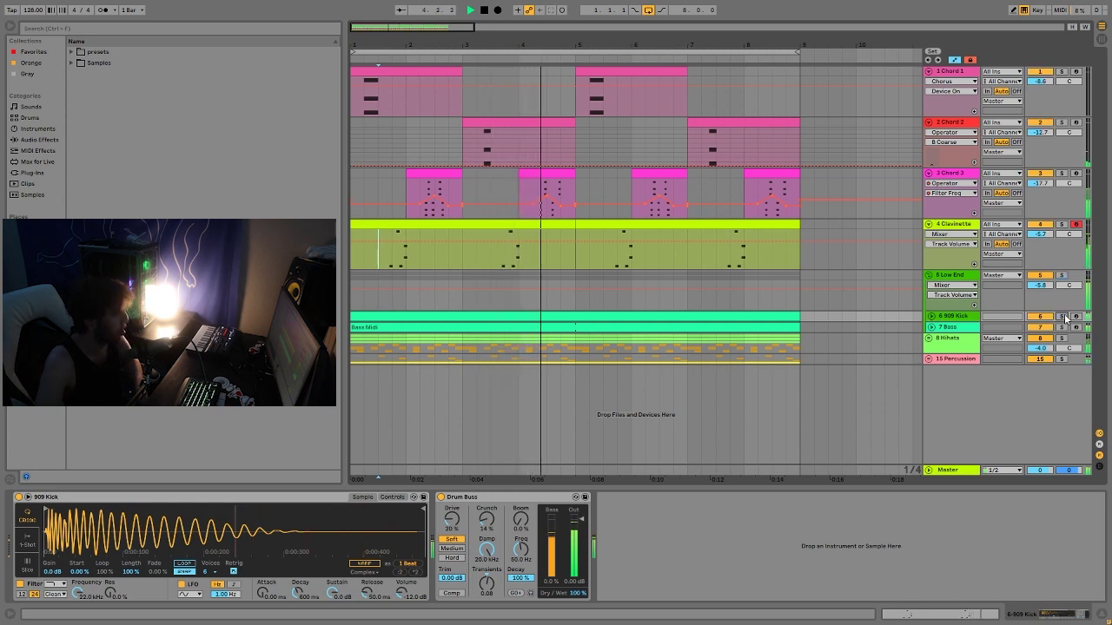
{"action": "key", "text": "space"}
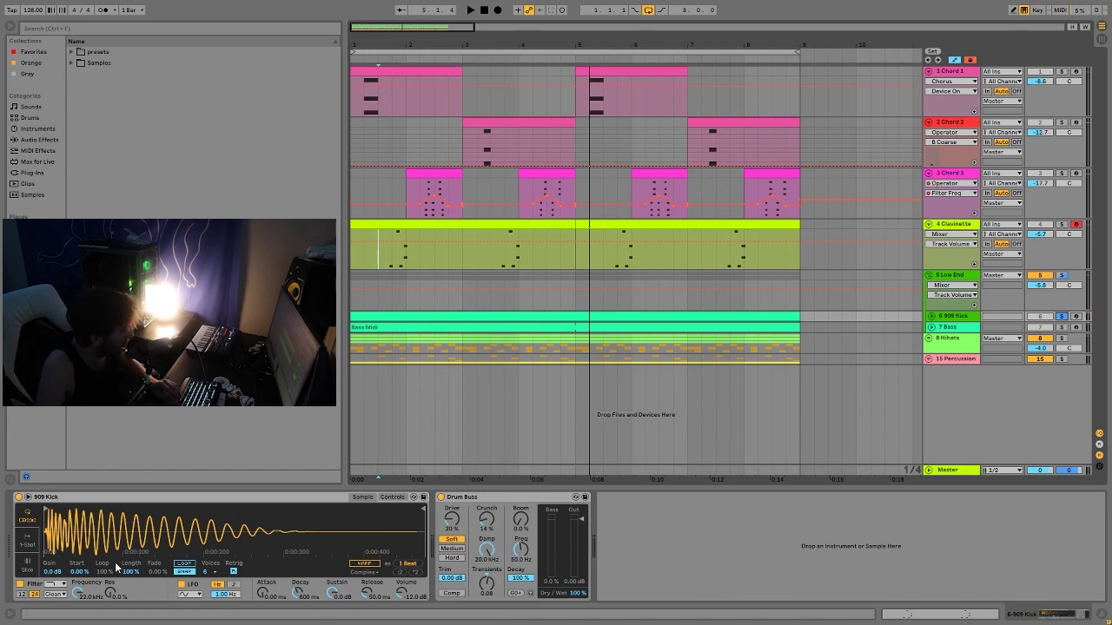
Step: Replay the soloed 909 Kick while reviewing its sample and Drum Buss settings
{"action": "key", "text": "space"}
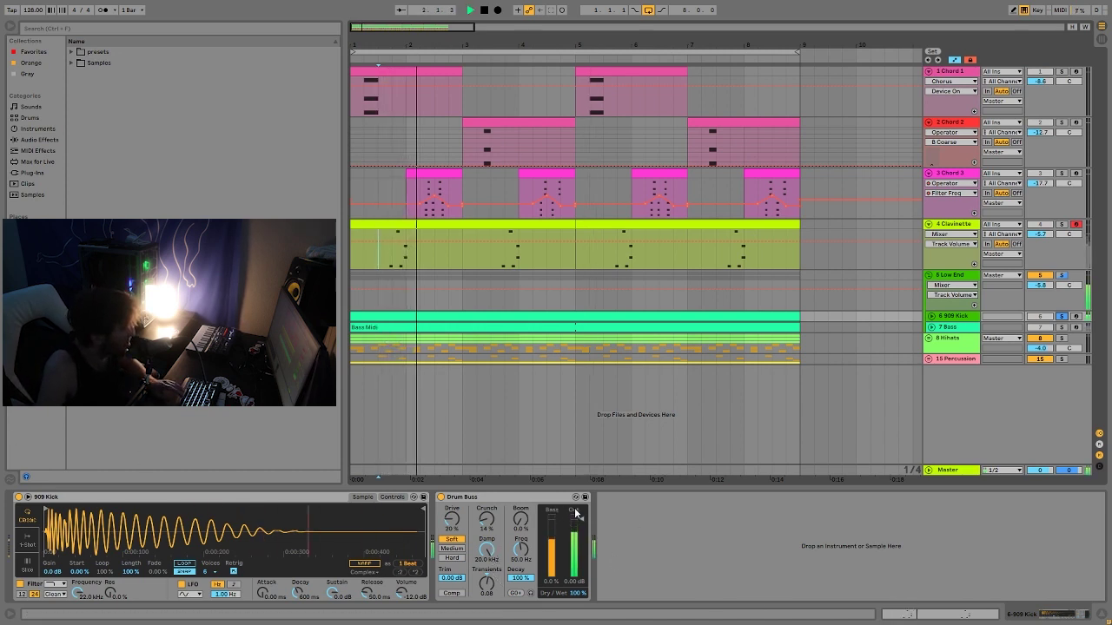
{"action": "left_click", "coordinate": [634, 319]}
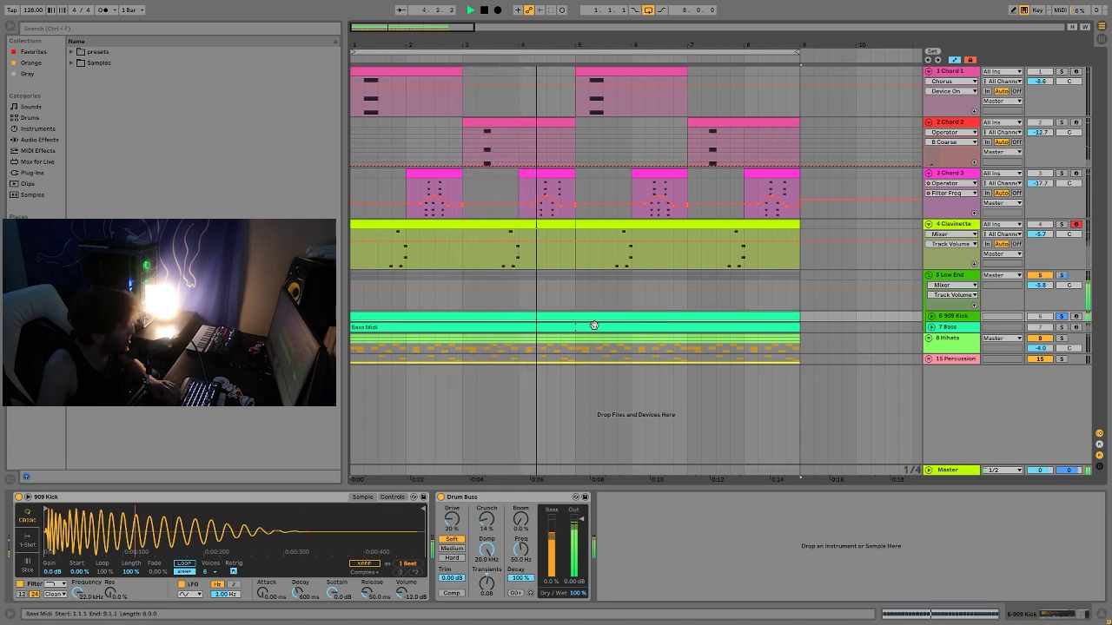
{"action": "key", "text": "space"}
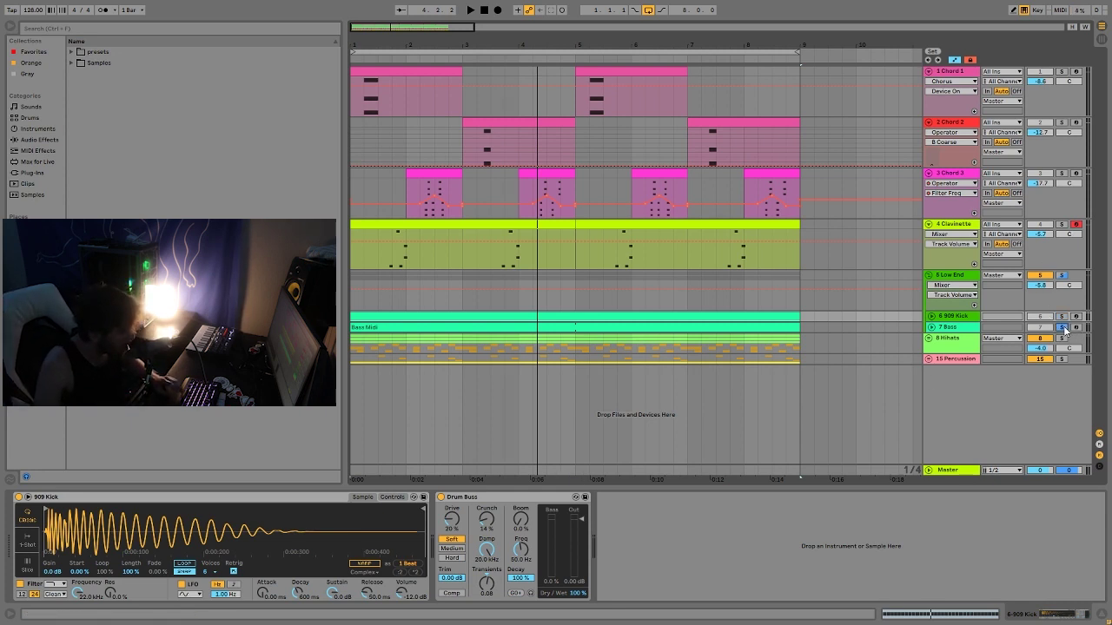
Step: Play the soloed Bass track and open the notes of its Bass Midi clip
{"action": "key", "text": "space"}
{"action": "left_click", "coordinate": [706, 330]}
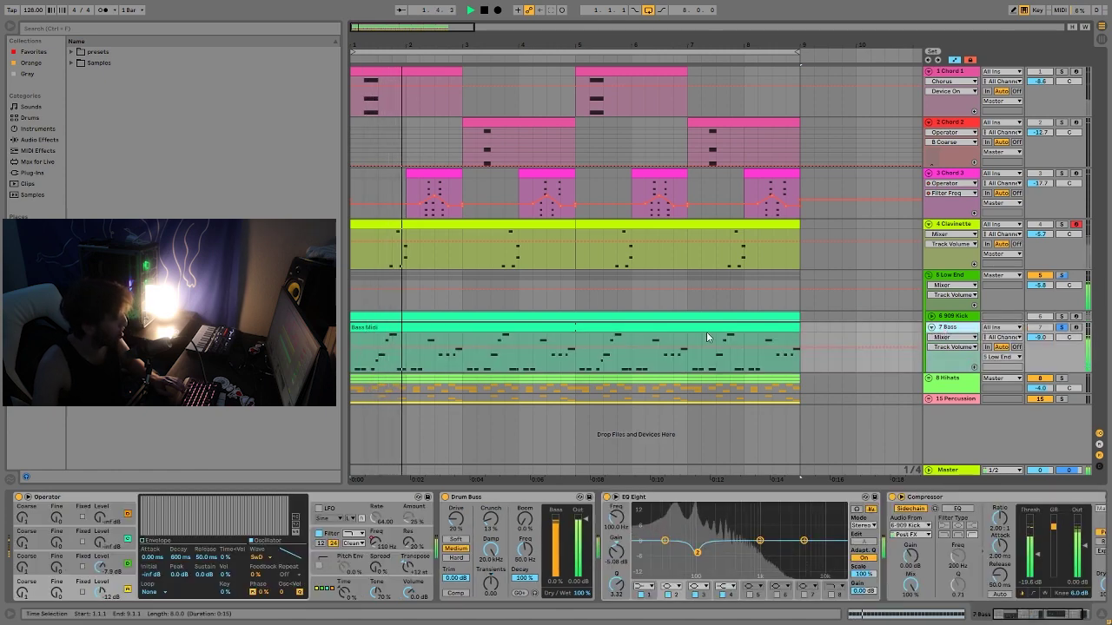
{"action": "double_click", "coordinate": [707, 332]}
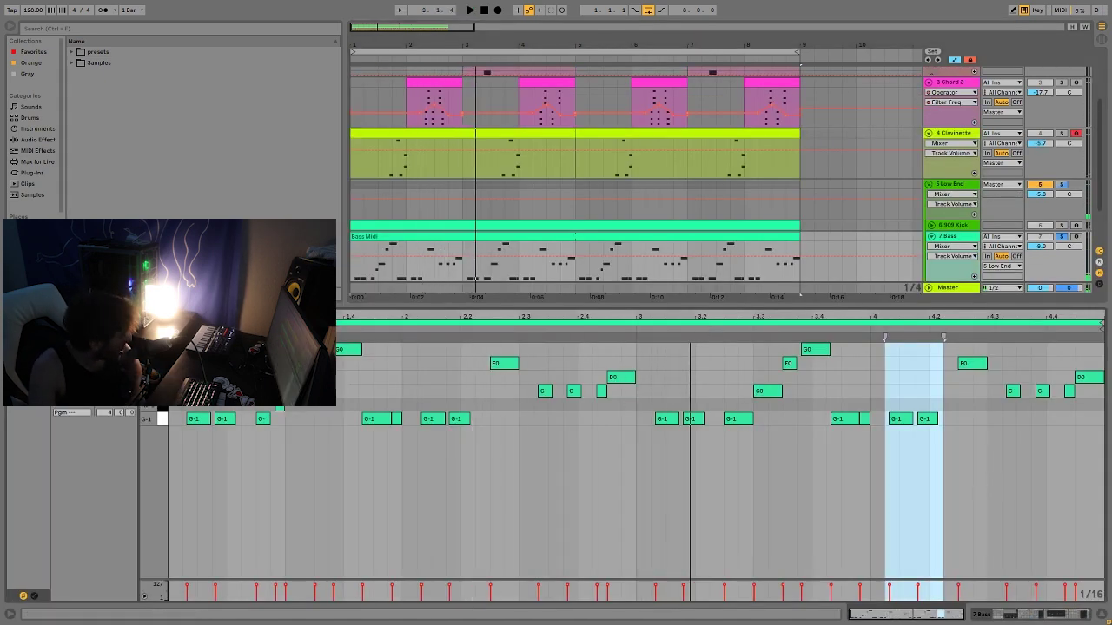
Step: Examine the Bass clip's note pattern across the full piano roll, from the repeated G-1 to the D0 at 2.4.3
{"action": "left_click", "coordinate": [145, 421]}
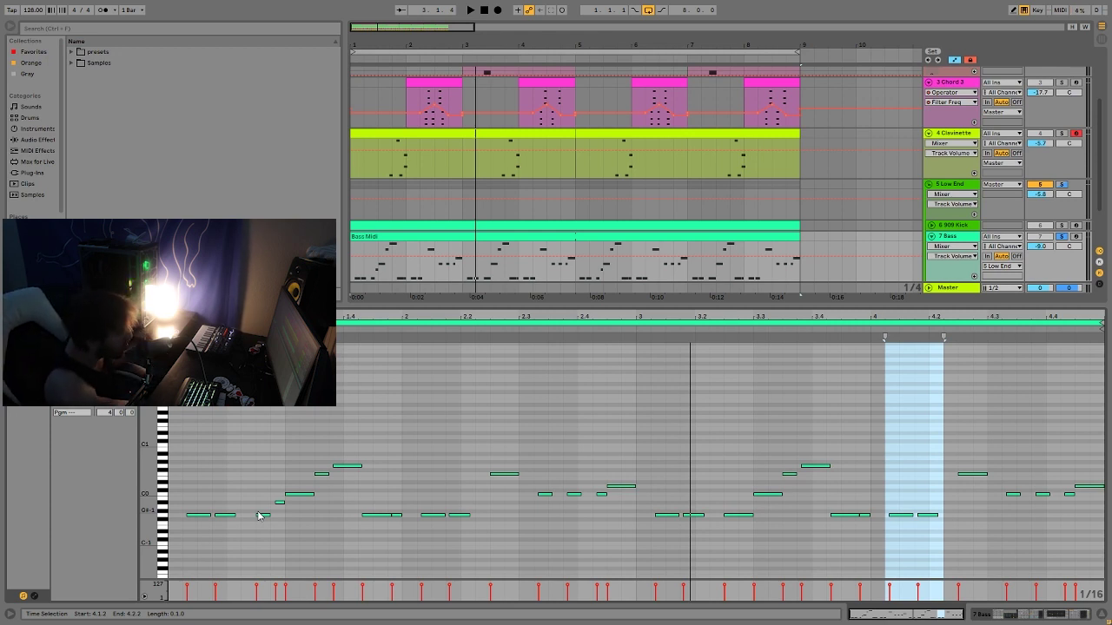
{"action": "scroll", "coordinate": [830, 114], "scroll_direction": "up", "scroll_amount": 3}
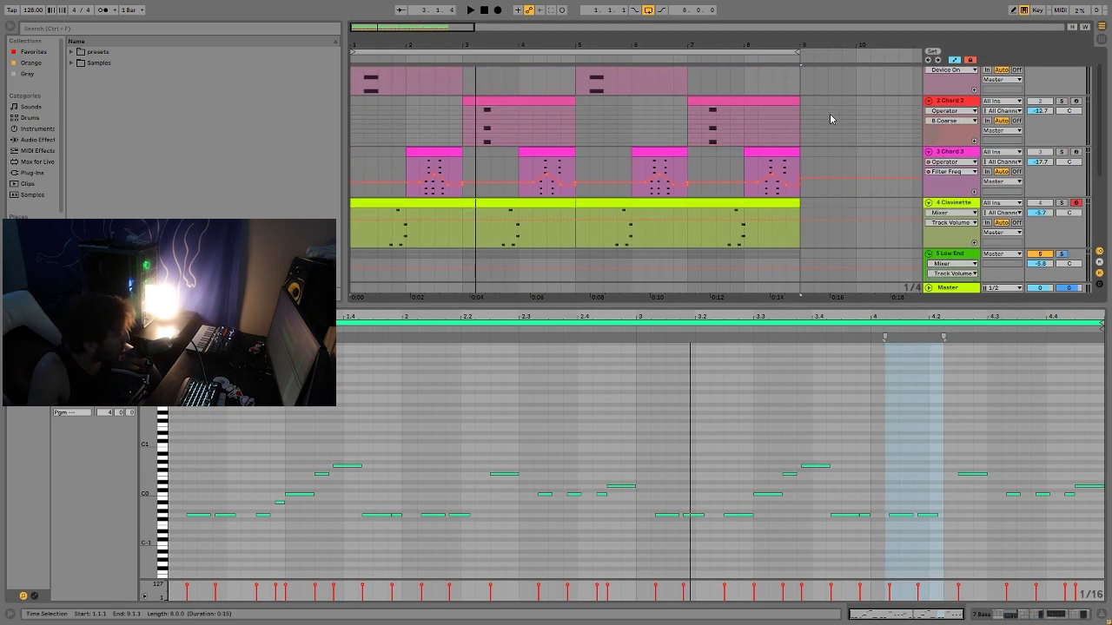
{"action": "scroll", "coordinate": [598, 212], "scroll_direction": "down", "scroll_amount": 5}
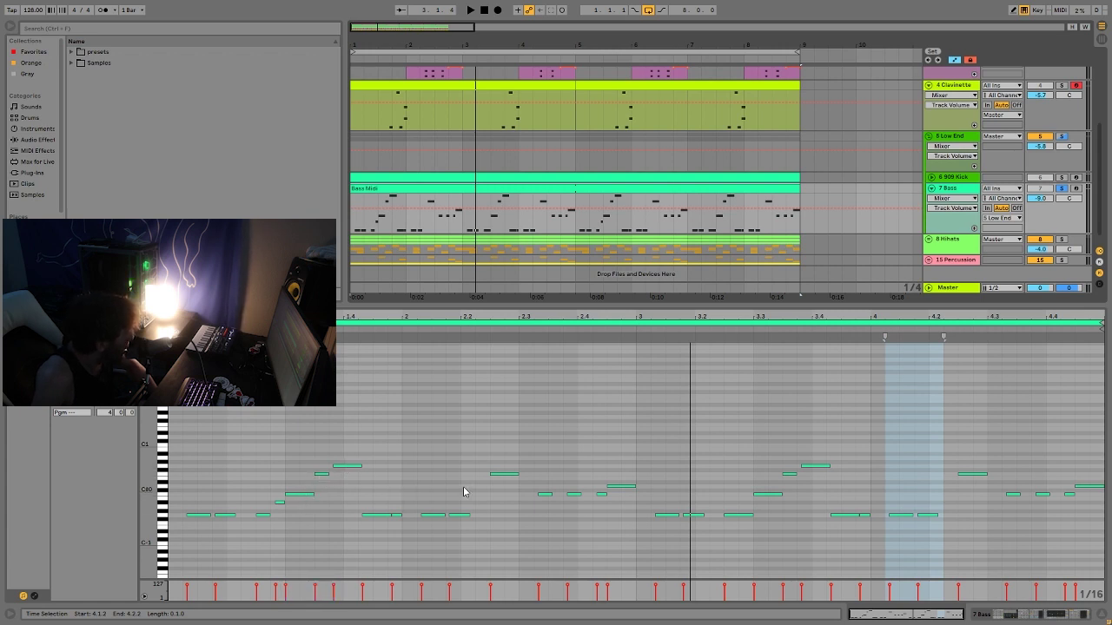
{"action": "left_click", "coordinate": [629, 485]}
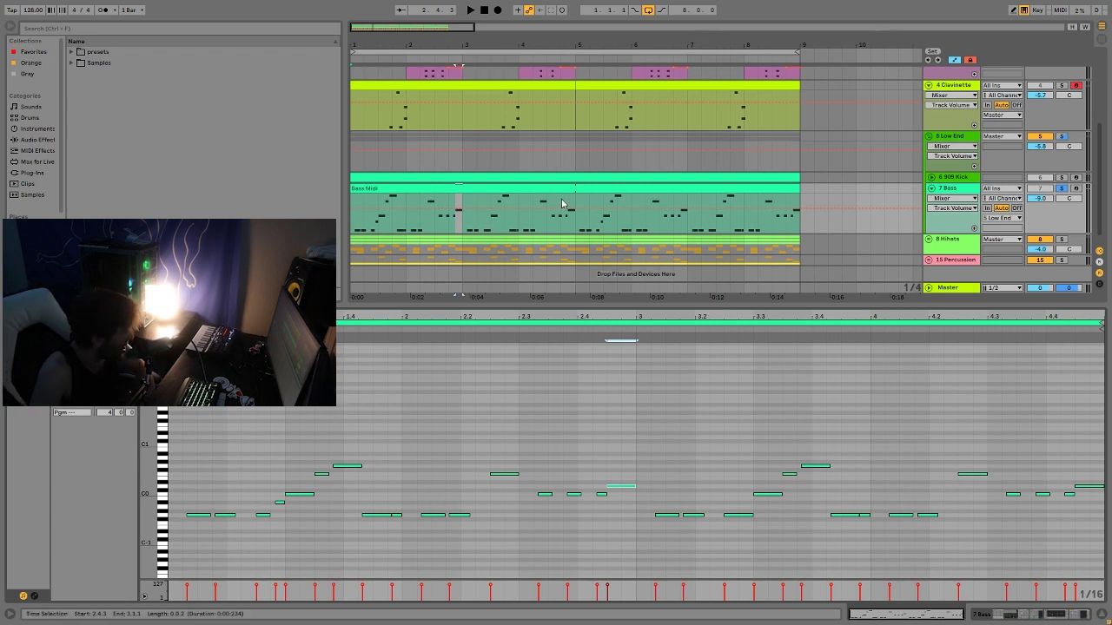
Step: Bring up the Bass track's devices and examine Operator's global settings and its oscillators A and B
{"action": "left_click", "coordinate": [1029, 230]}
{"action": "left_click", "coordinate": [964, 191]}
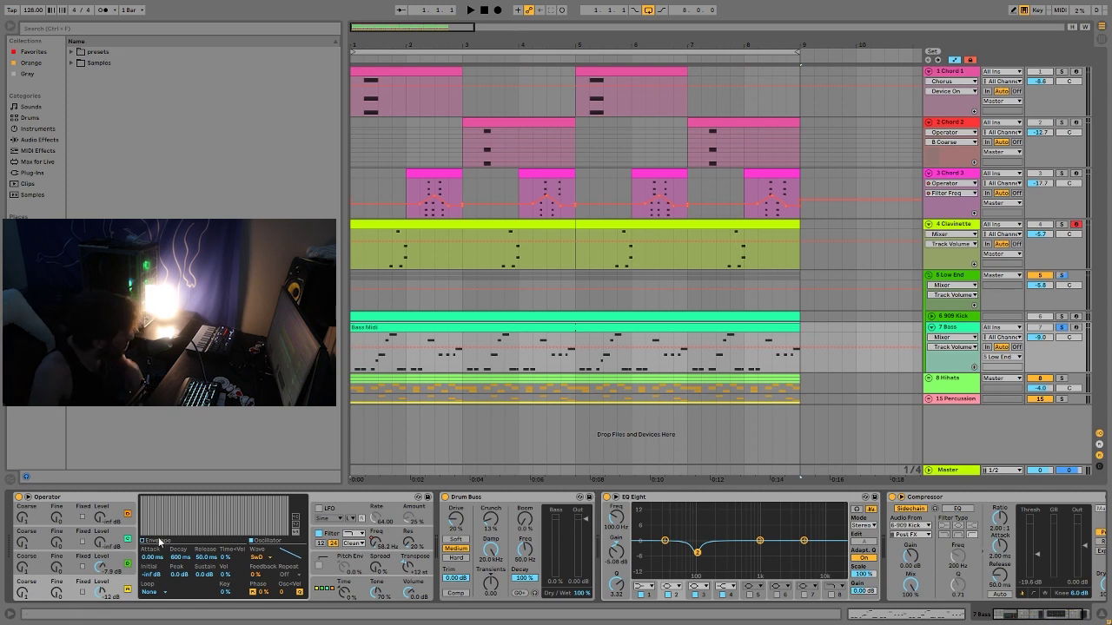
{"action": "left_click", "coordinate": [319, 589]}
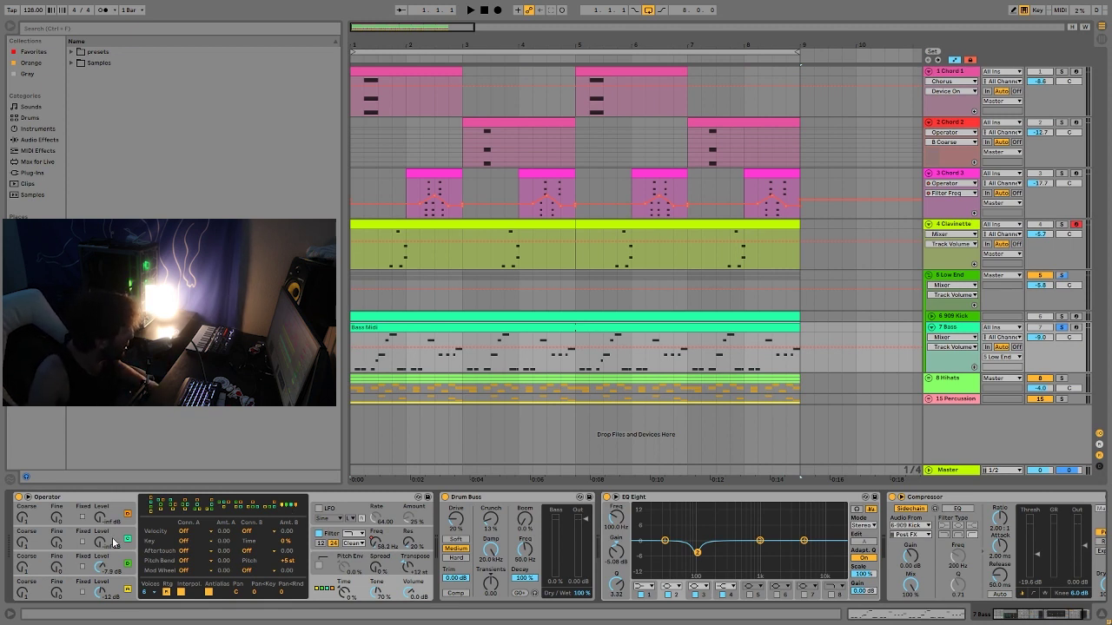
{"action": "left_click", "coordinate": [79, 590]}
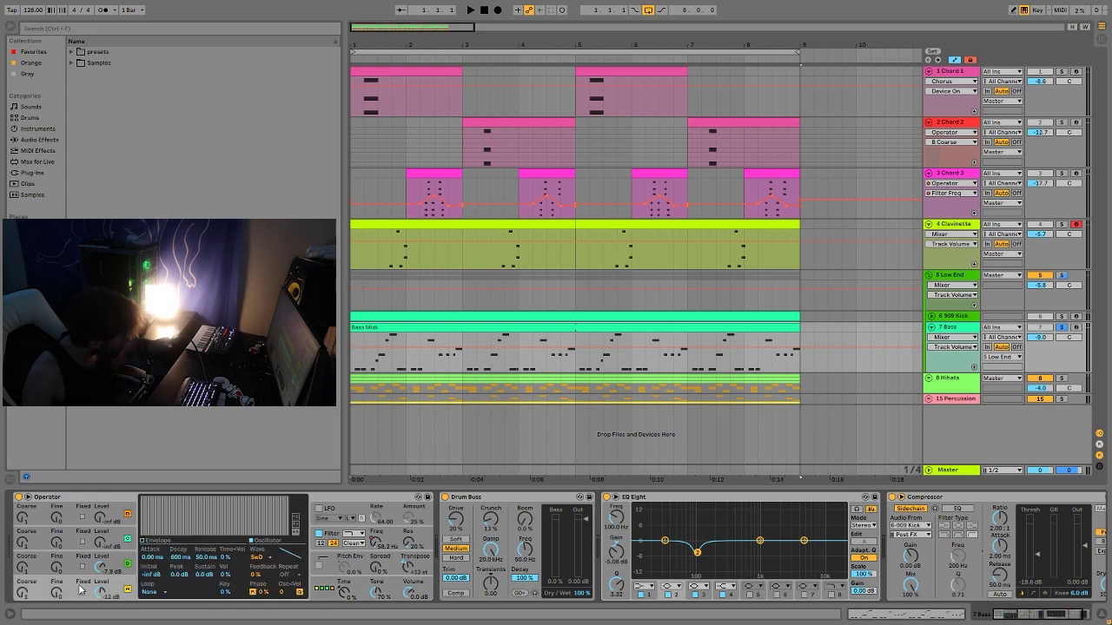
{"action": "left_click", "coordinate": [130, 559]}
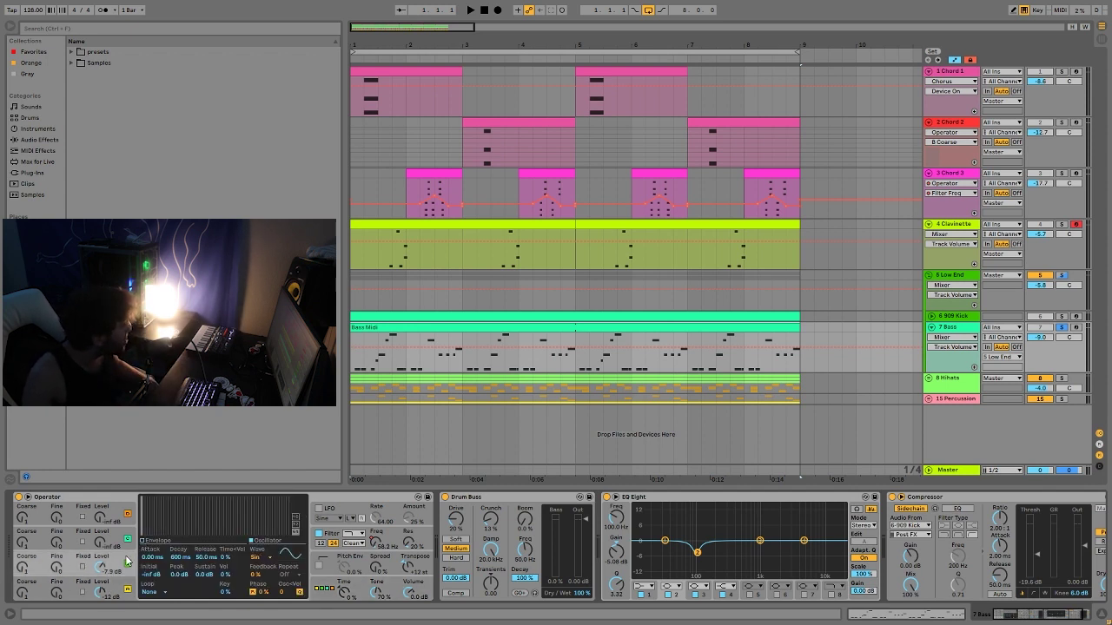
{"action": "left_click", "coordinate": [70, 588]}
{"action": "left_click", "coordinate": [80, 565]}
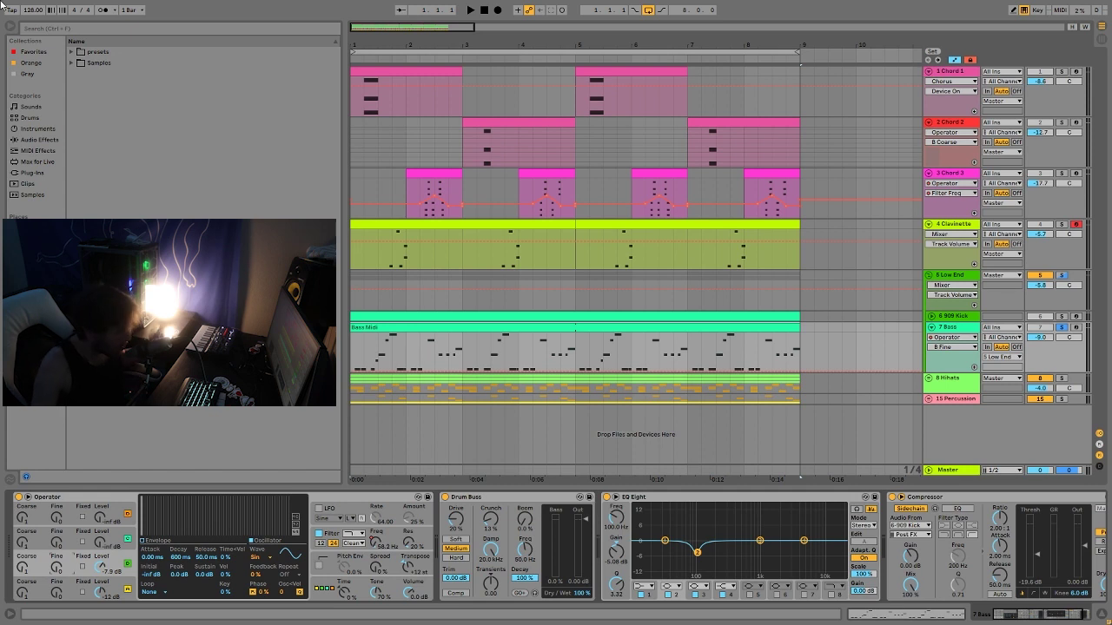
Step: Play the bass briefly, and display Operator's filter envelope and the Filter Freq automation on the Bass track
{"action": "key", "text": "space"}
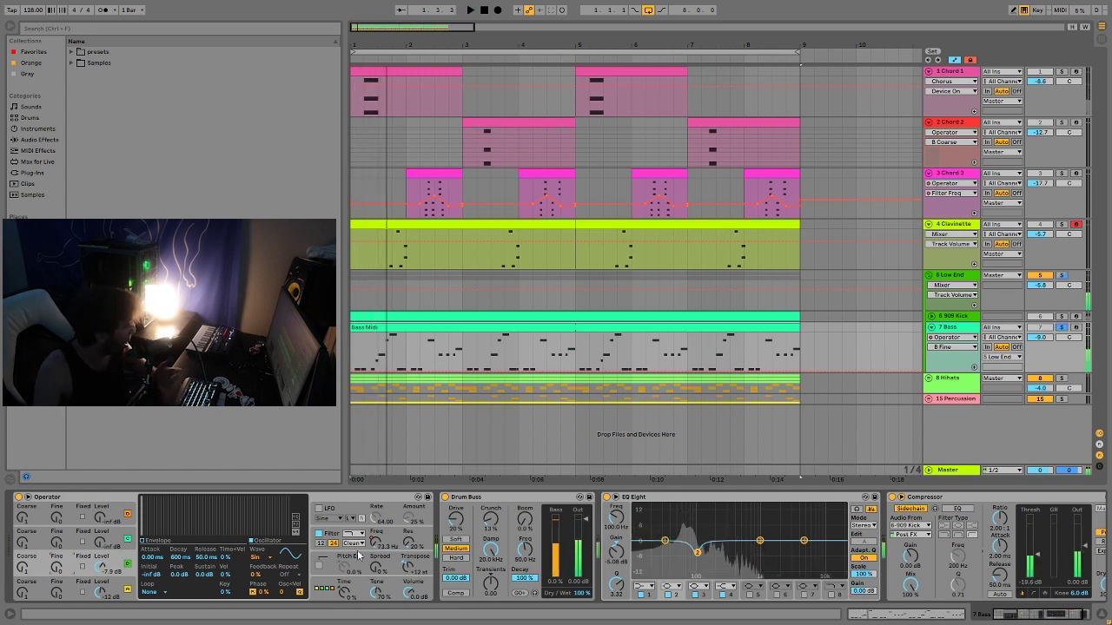
{"action": "left_click", "coordinate": [369, 537]}
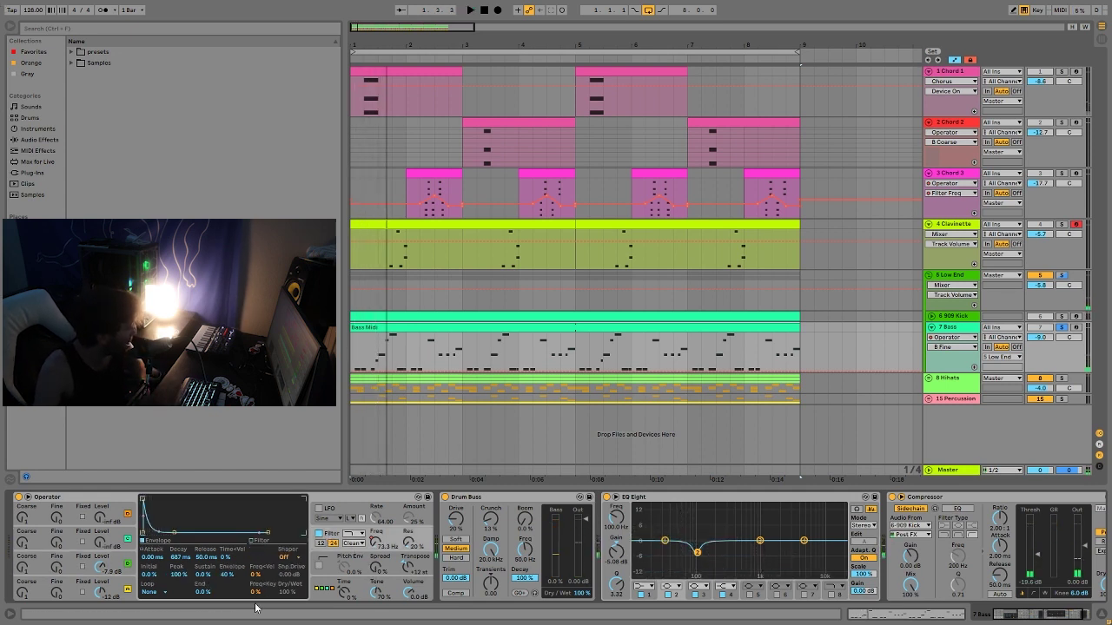
{"action": "left_click", "coordinate": [370, 545]}
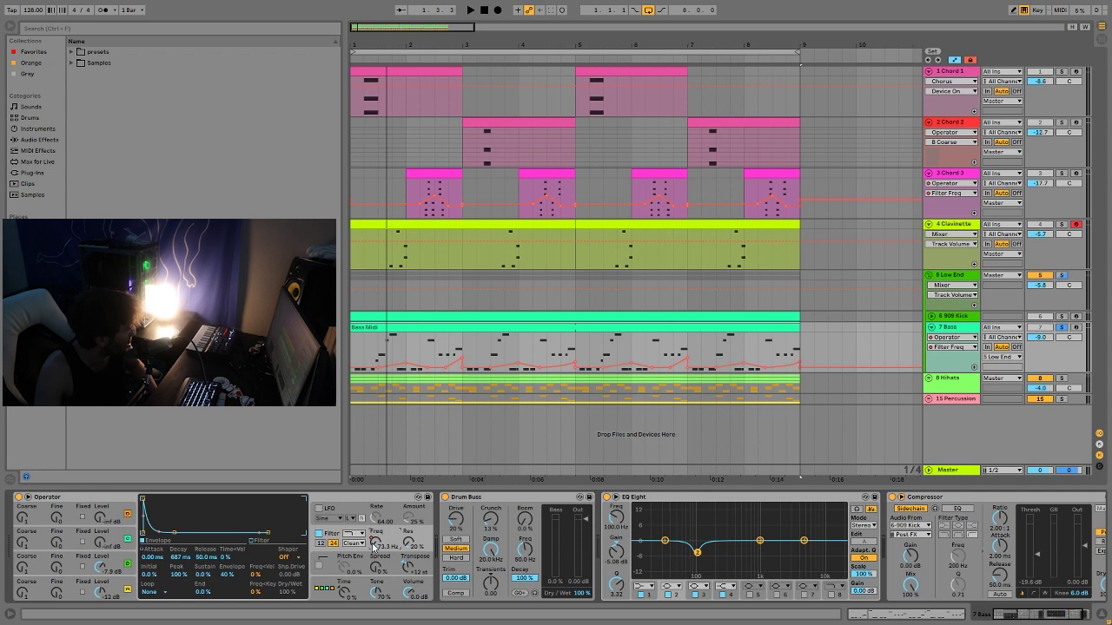
Step: Play the Bass from 1.3.1 to hear its filter automation, and review its Drum Buss, EQ Eight and Compressor
{"action": "left_click", "coordinate": [371, 356]}
{"action": "left_click", "coordinate": [377, 355]}
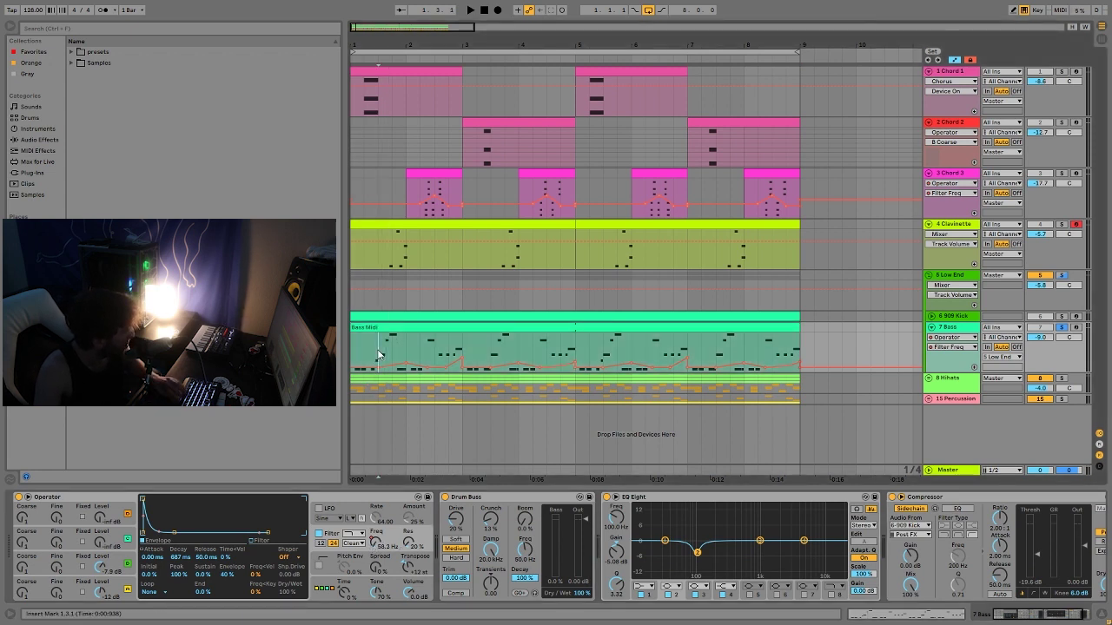
{"action": "key", "text": "space"}
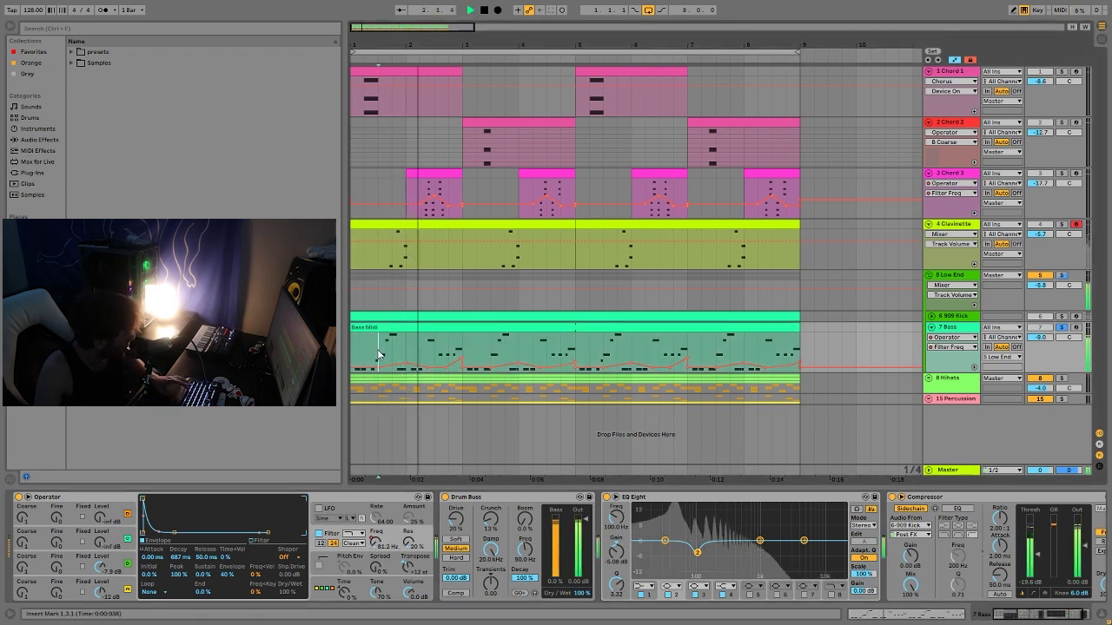
{"action": "key", "text": "space"}
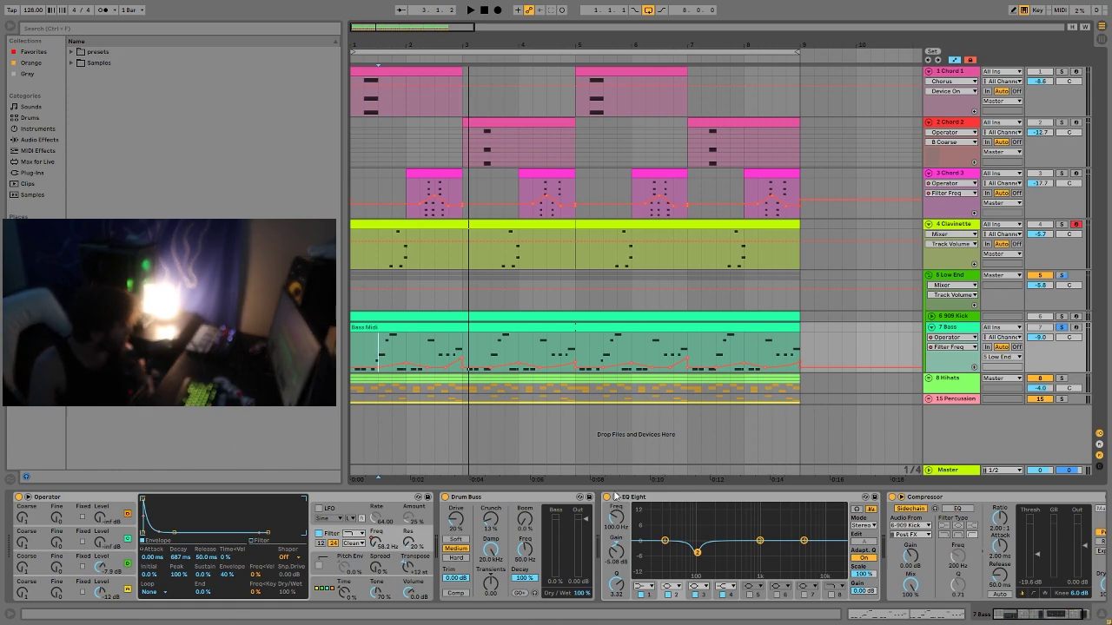
{"action": "scroll", "coordinate": [651, 600], "scroll_direction": "right", "scroll_amount": 3}
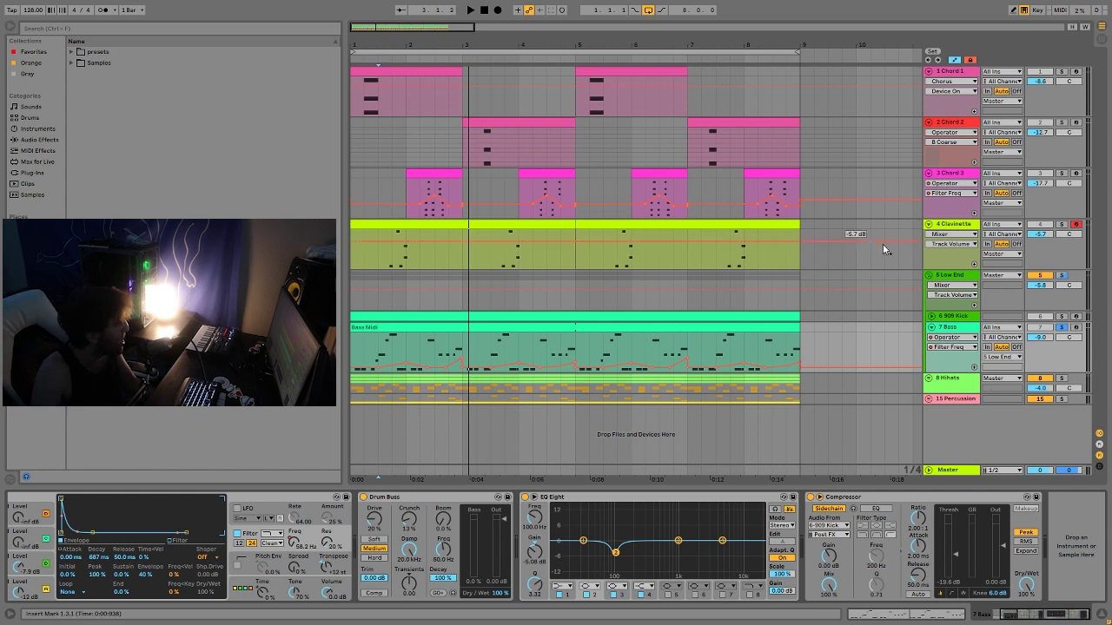
Step: Solo the whole Low End group and compare its sound with the Saturator bypassed and active
{"action": "left_click", "coordinate": [943, 276]}
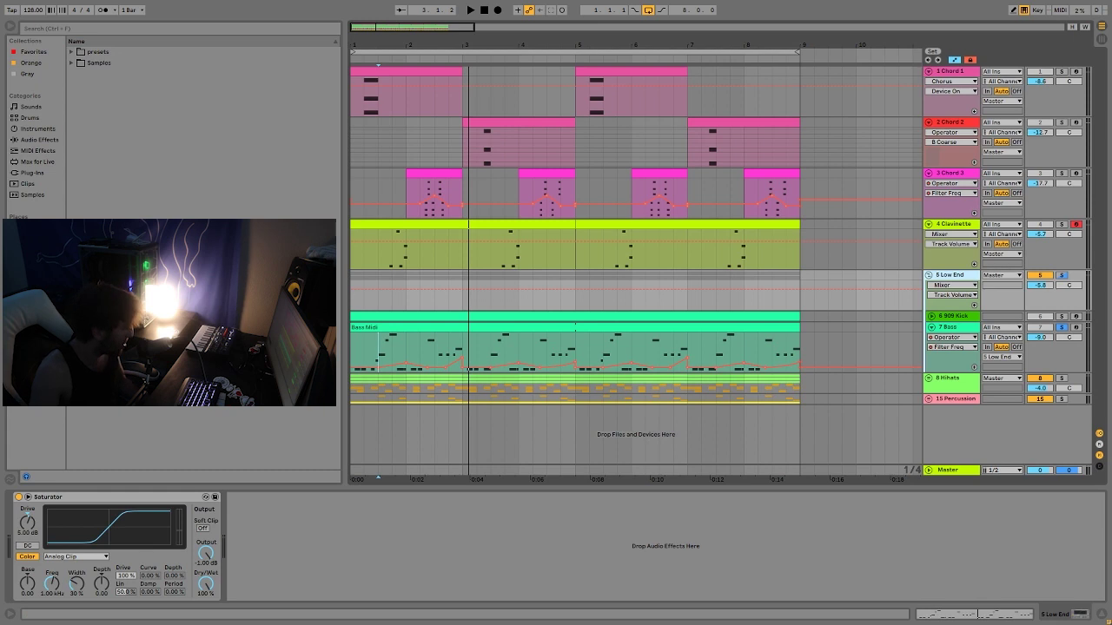
{"action": "left_click", "coordinate": [1060, 276]}
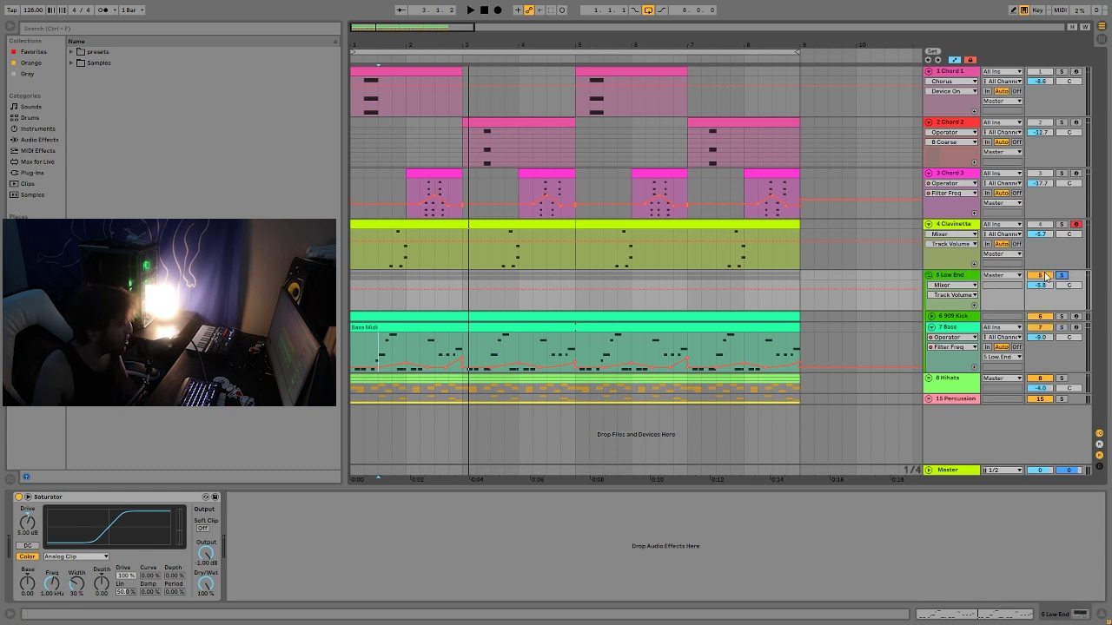
{"action": "left_click", "coordinate": [20, 498]}
{"action": "key", "text": "space"}
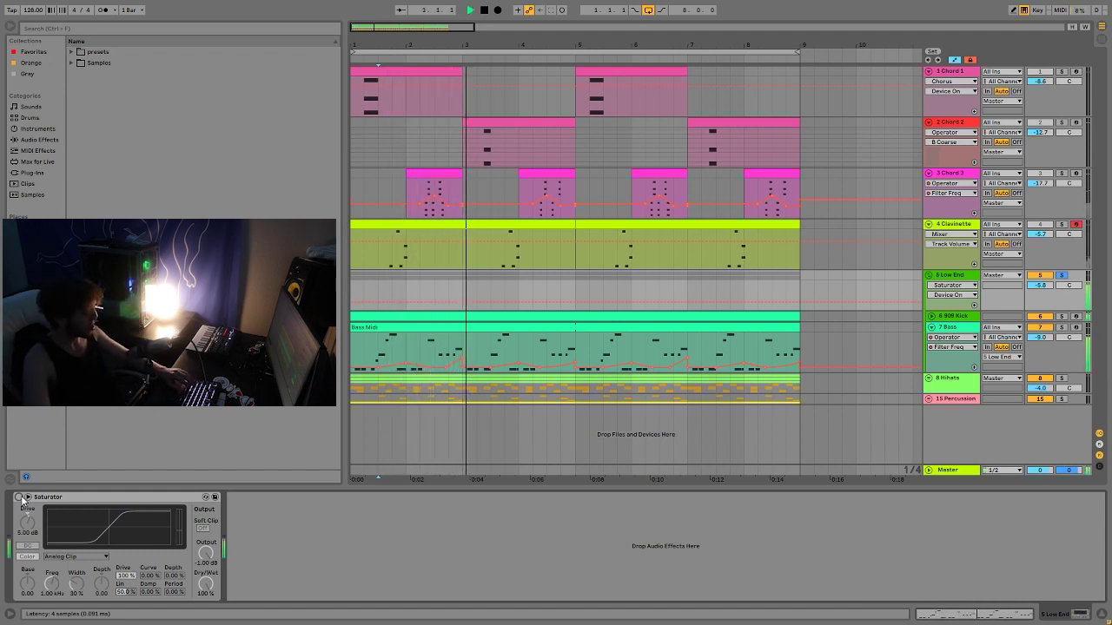
{"action": "left_click", "coordinate": [20, 497]}
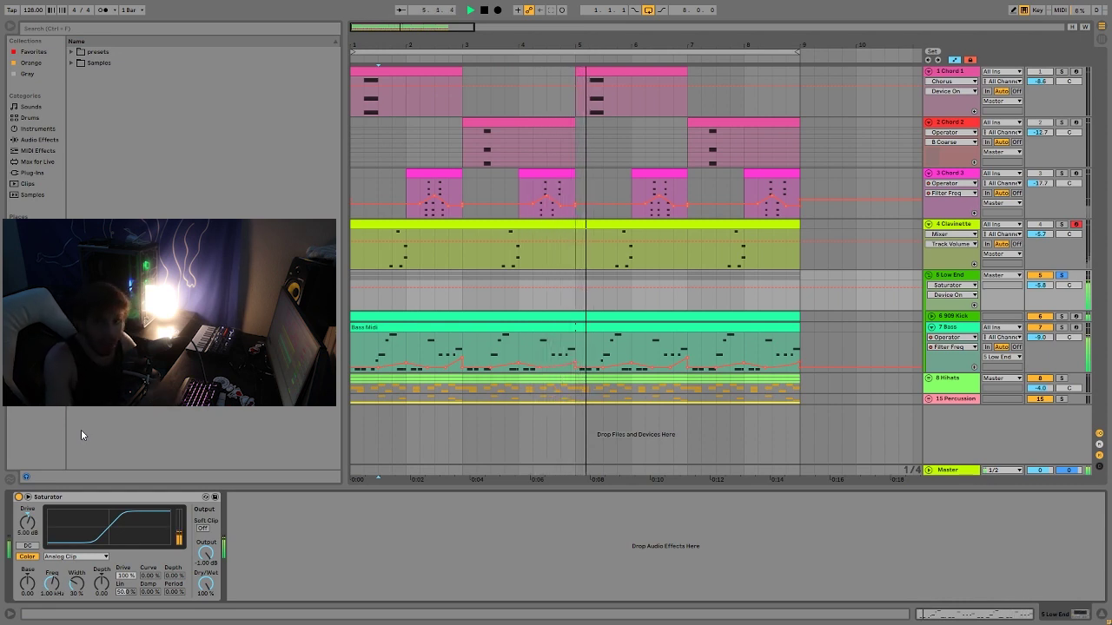
{"action": "key", "text": "space"}
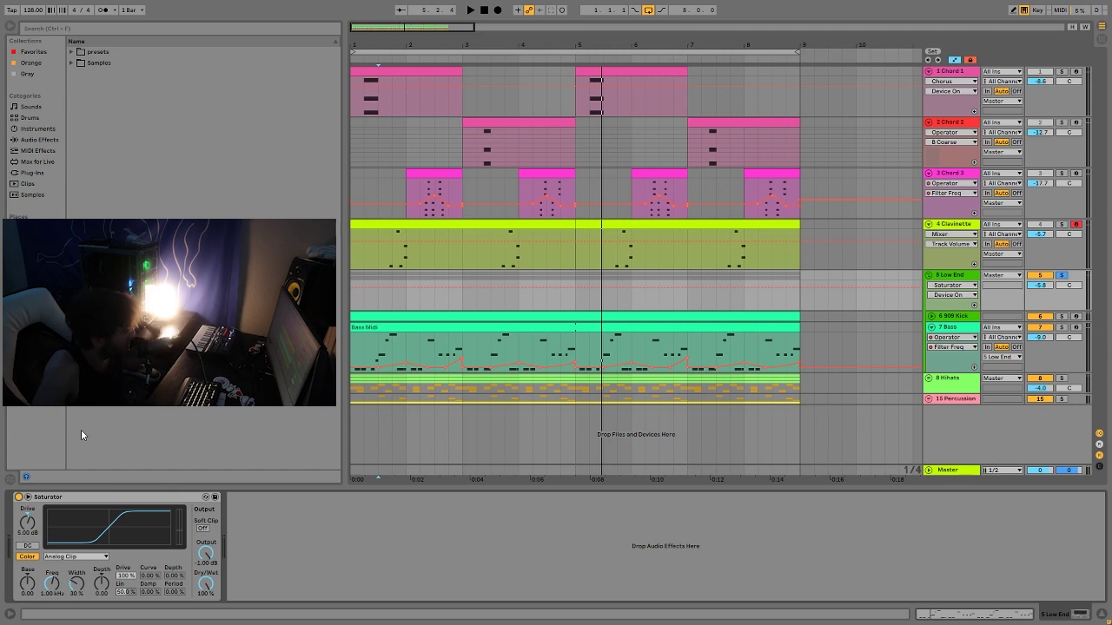
Step: Solo the Hihats group, unfold it to show its tracks, and play it
{"action": "left_click", "coordinate": [1060, 379]}
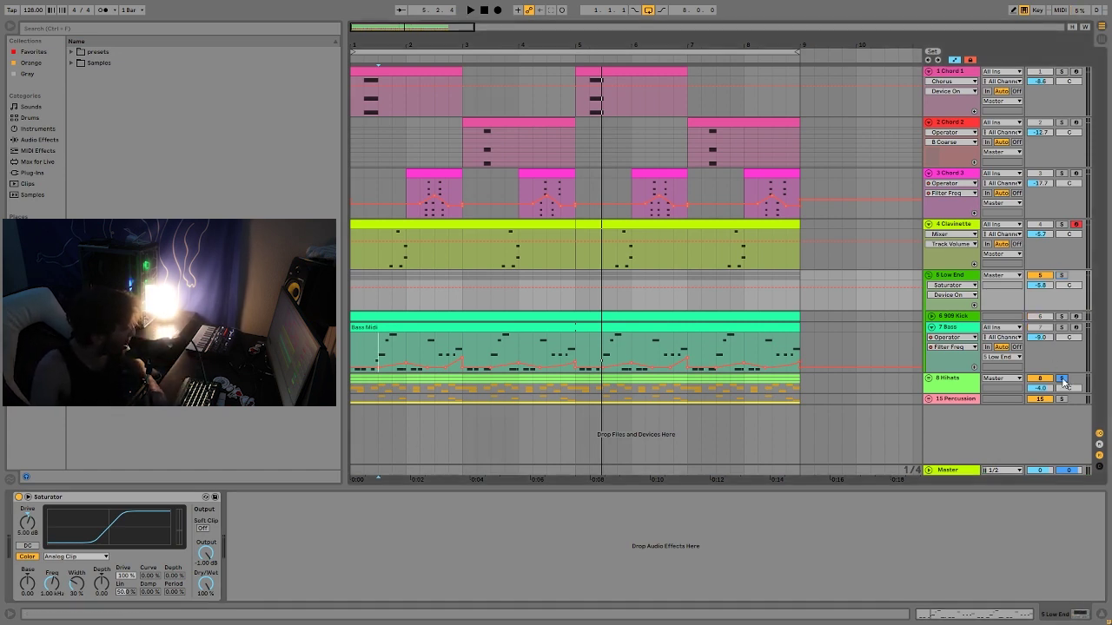
{"action": "left_click", "coordinate": [930, 381]}
{"action": "key", "text": "space"}
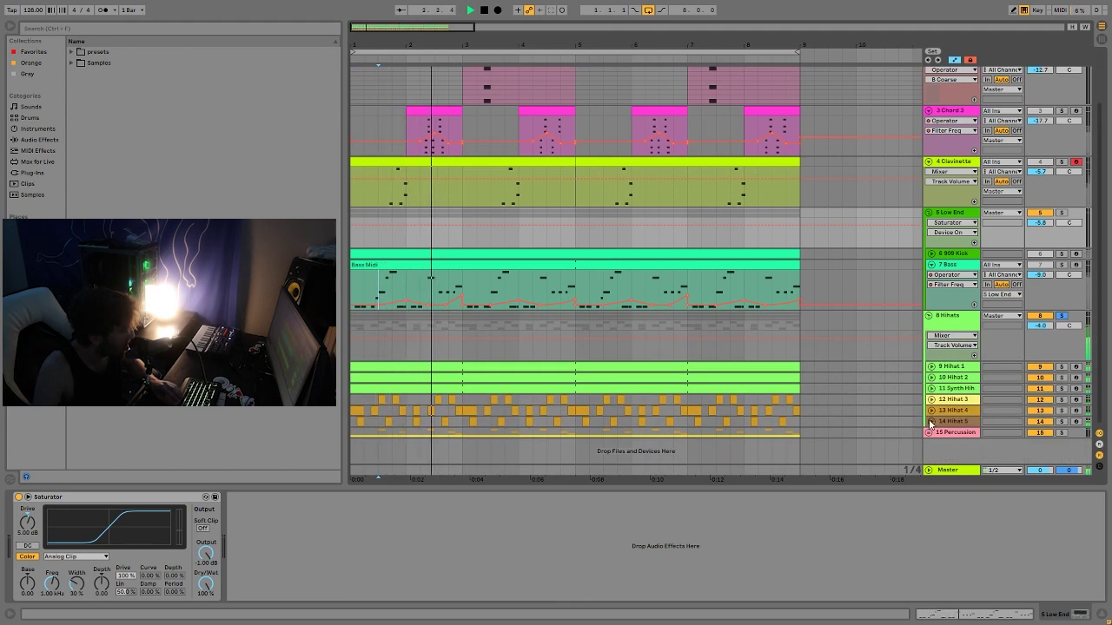
Step: Expand the Hihat 5, Hihat 4, Hihat 3 and Synth Hihat tracks to display their note patterns
{"action": "left_click", "coordinate": [931, 421]}
{"action": "left_click", "coordinate": [931, 410]}
{"action": "left_click", "coordinate": [930, 399]}
{"action": "scroll", "coordinate": [932, 402], "scroll_direction": "down", "scroll_amount": 3}
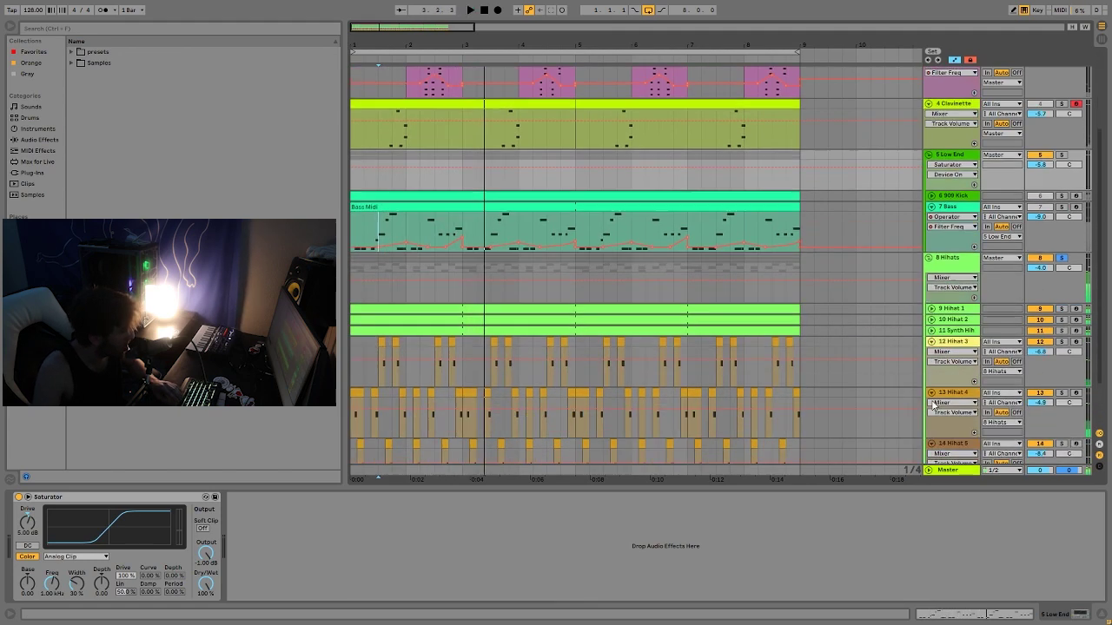
{"action": "scroll", "coordinate": [933, 405], "scroll_direction": "down", "scroll_amount": 1}
{"action": "left_click", "coordinate": [930, 306]}
{"action": "scroll", "coordinate": [1027, 250], "scroll_direction": "down", "scroll_amount": 3}
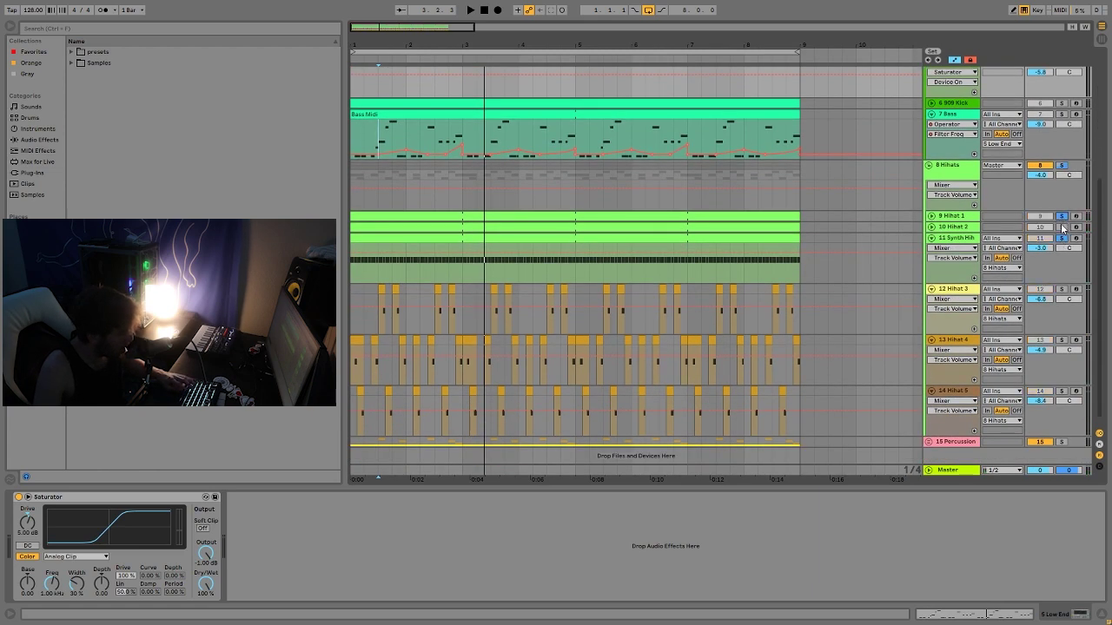
Step: Audition Hihat 2 on its own and together with Hihat 1
{"action": "left_click", "coordinate": [1061, 227]}
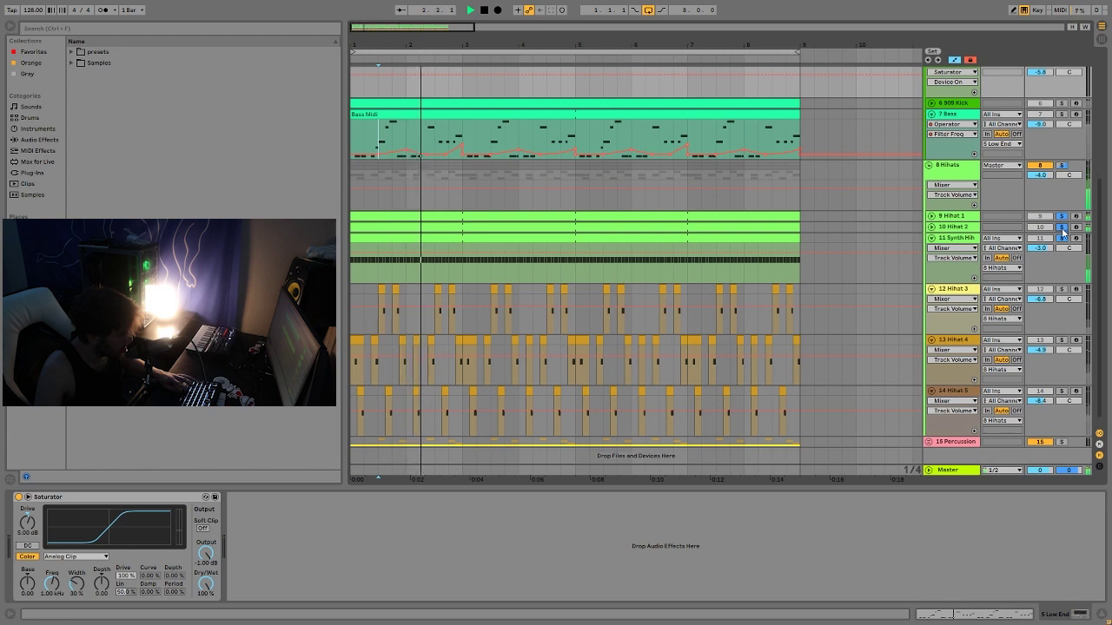
{"action": "left_click", "coordinate": [1061, 227]}
{"action": "key", "text": "space"}
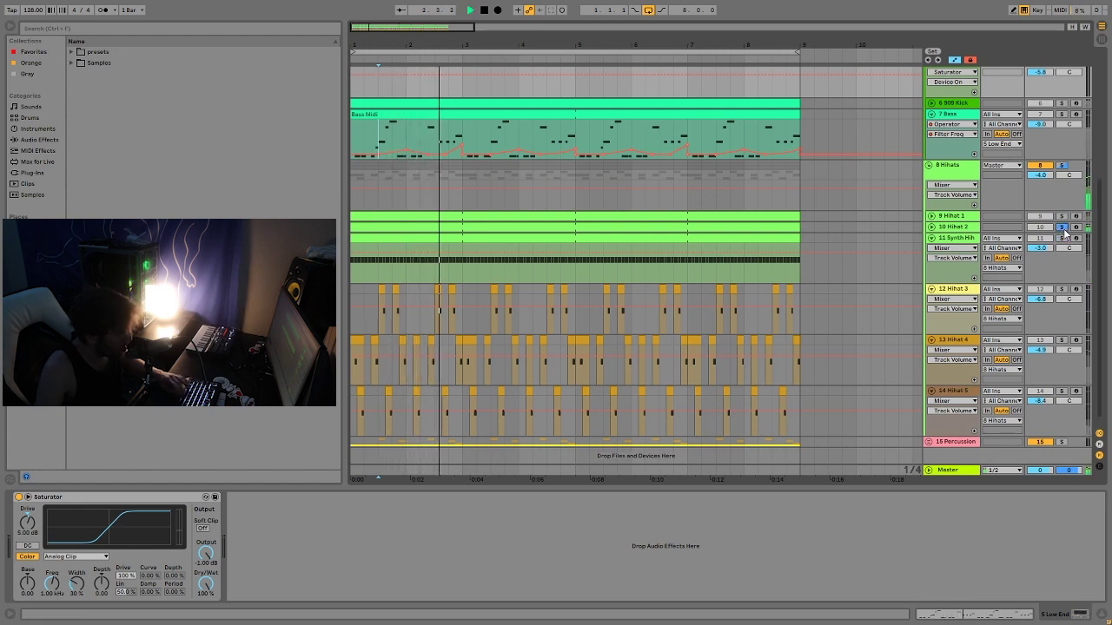
{"action": "left_click", "coordinate": [1062, 216], "text": "ctrl"}
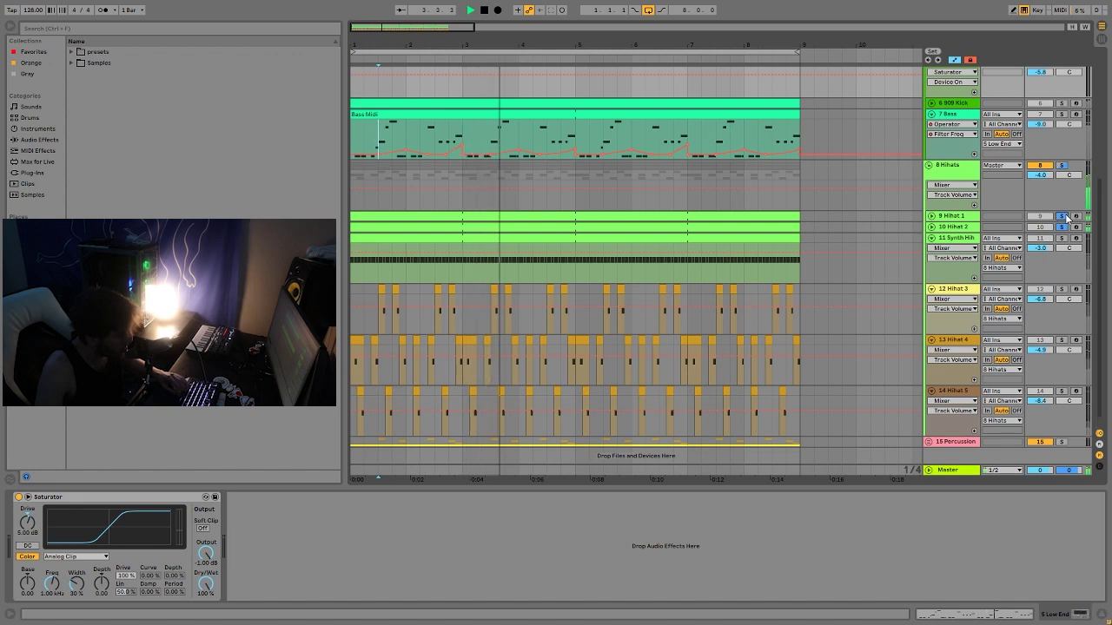
{"action": "key", "text": "space"}
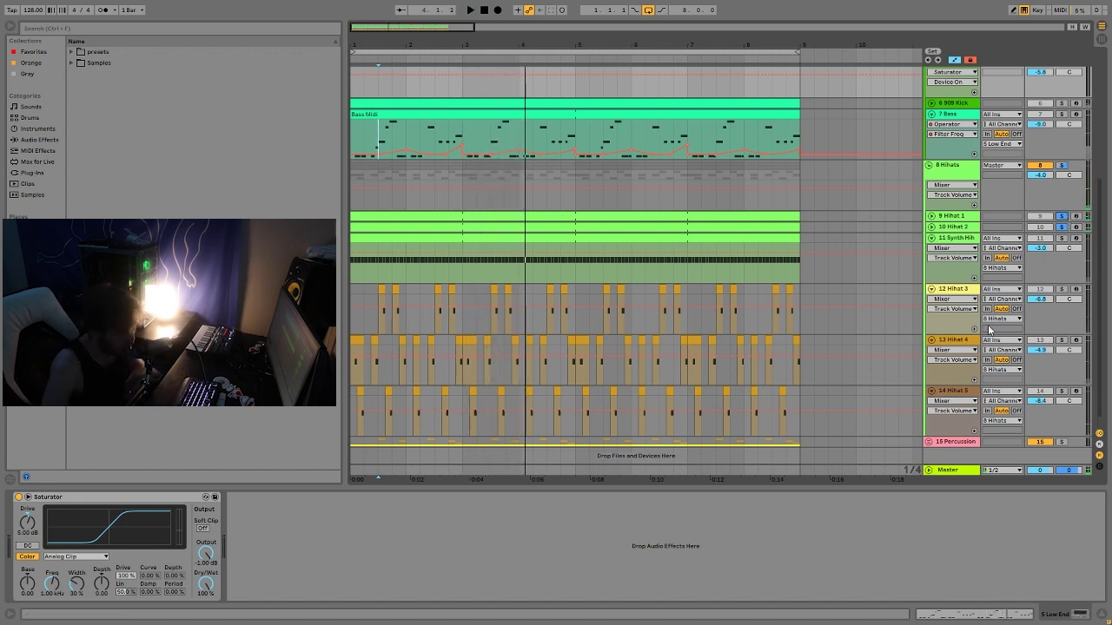
Step: Solo the Synth Hihat, play it, and examine the oscillator envelope of its Operator
{"action": "left_click", "coordinate": [1061, 238]}
{"action": "key", "text": "space"}
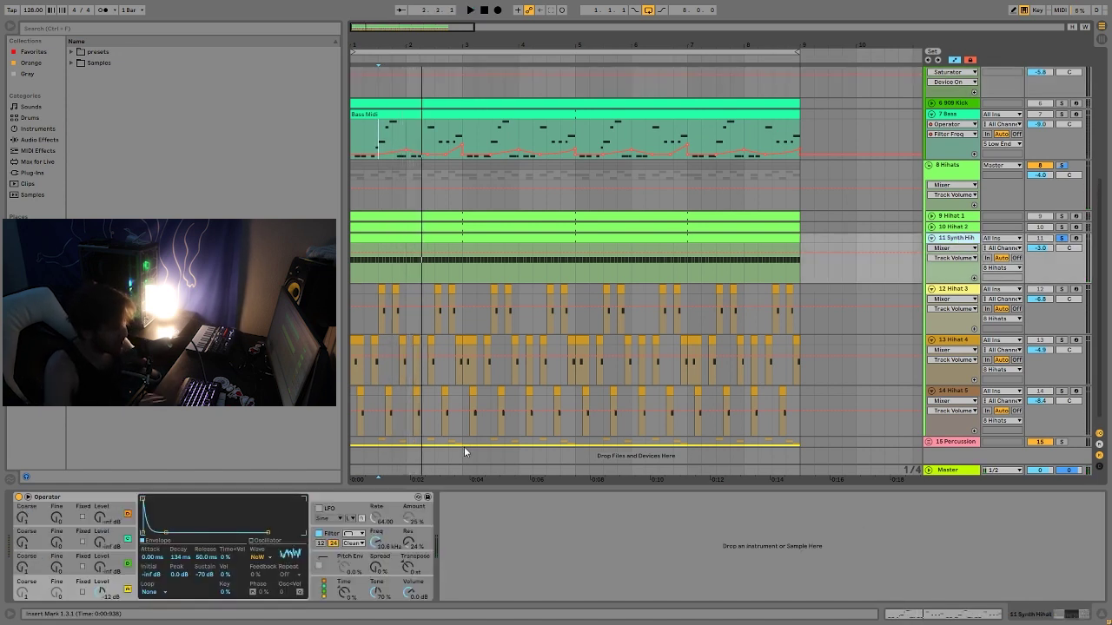
{"action": "key", "text": "space"}
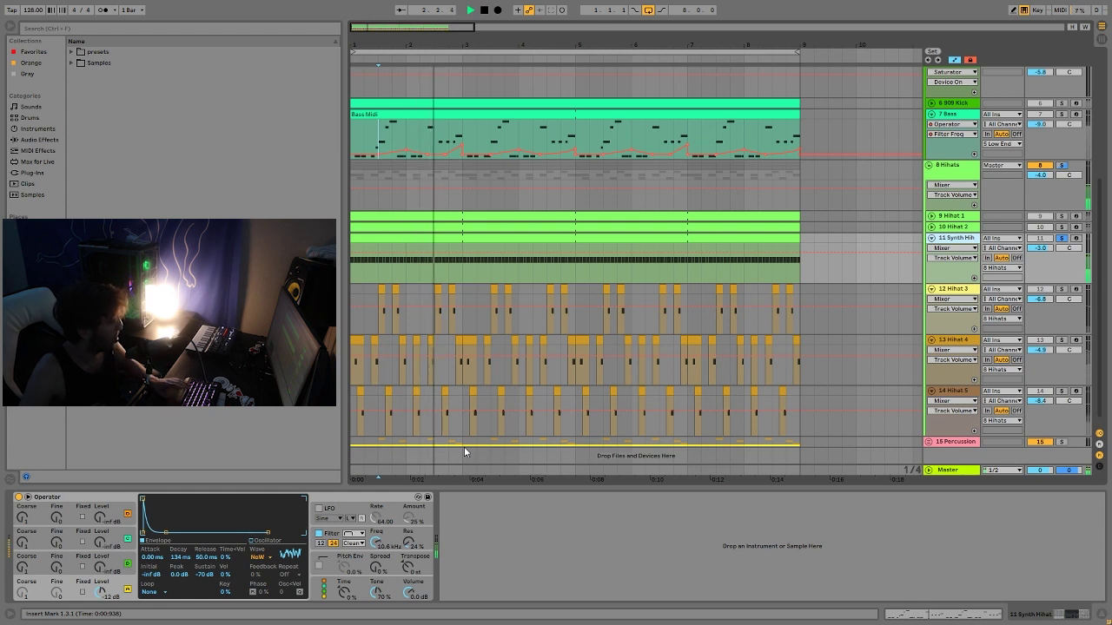
{"action": "key", "text": "space"}
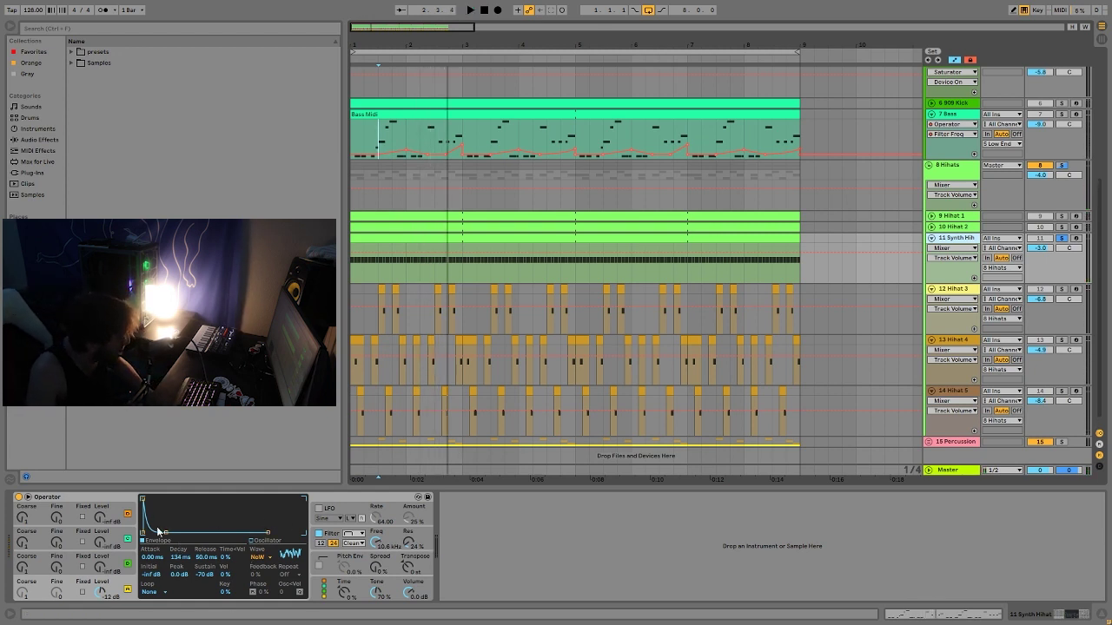
Step: Display the filter settings of the Synth Hihat's Operator and play the track again
{"action": "left_click", "coordinate": [338, 534]}
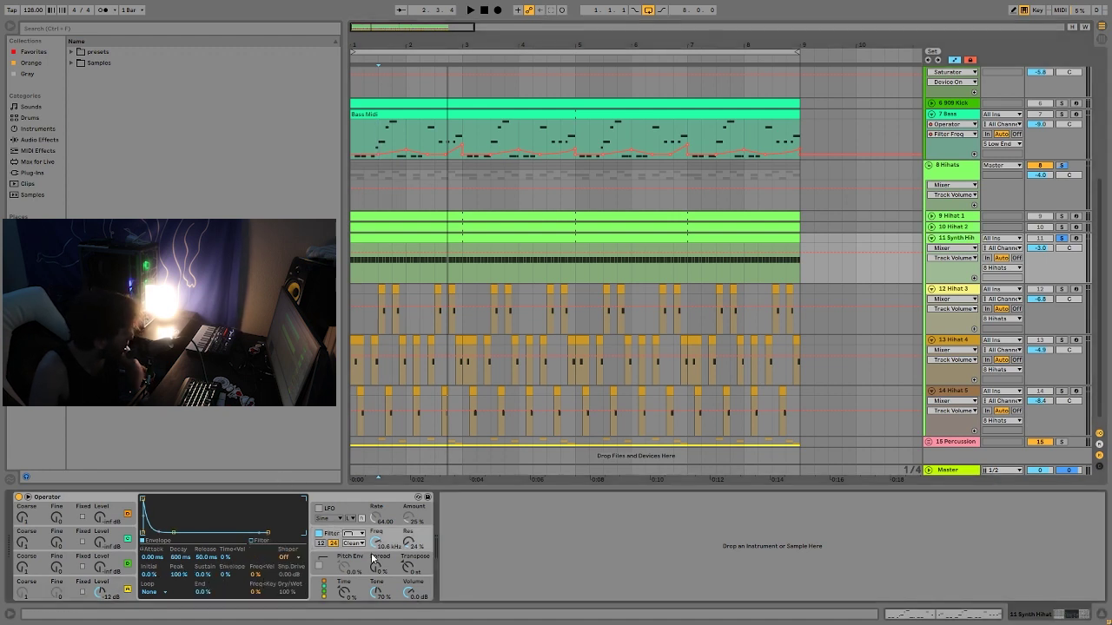
{"action": "key", "text": "space"}
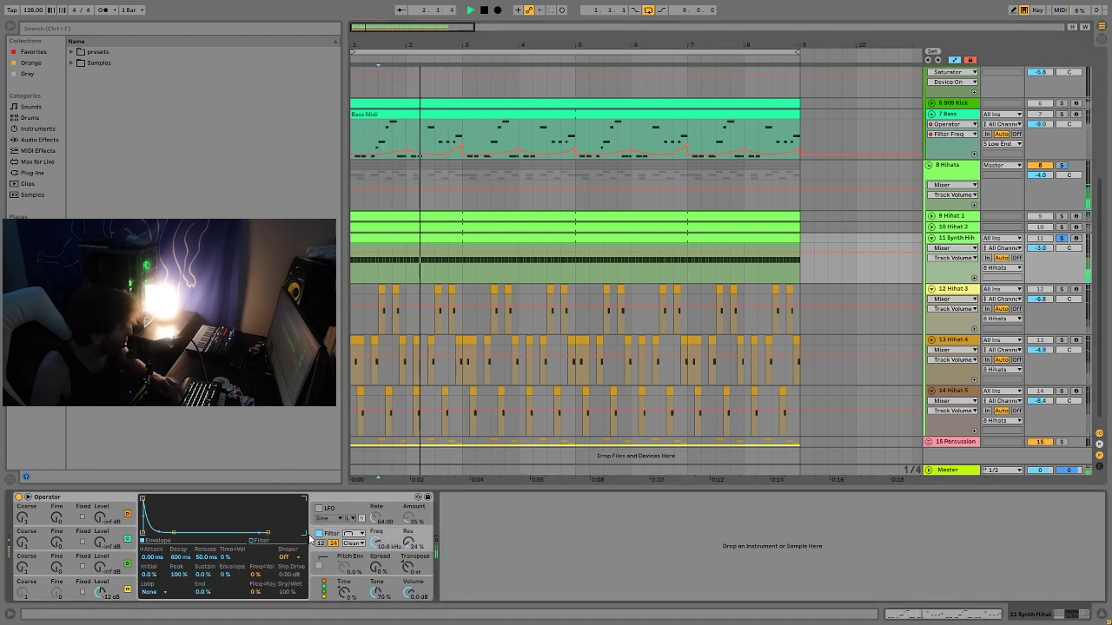
{"action": "key", "text": "space"}
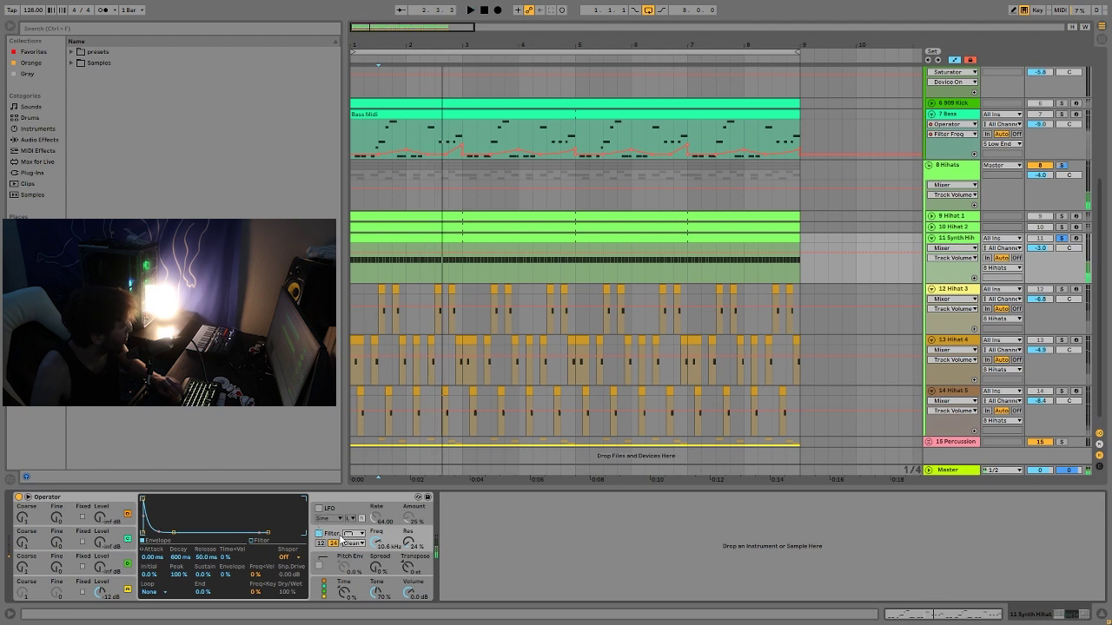
Step: Add Hihat 1 and Hihat 2 to the soloed Synth Hihat and play the three together
{"action": "left_click", "coordinate": [1060, 228]}
{"action": "left_click", "coordinate": [1060, 215]}
{"action": "key", "text": "space"}
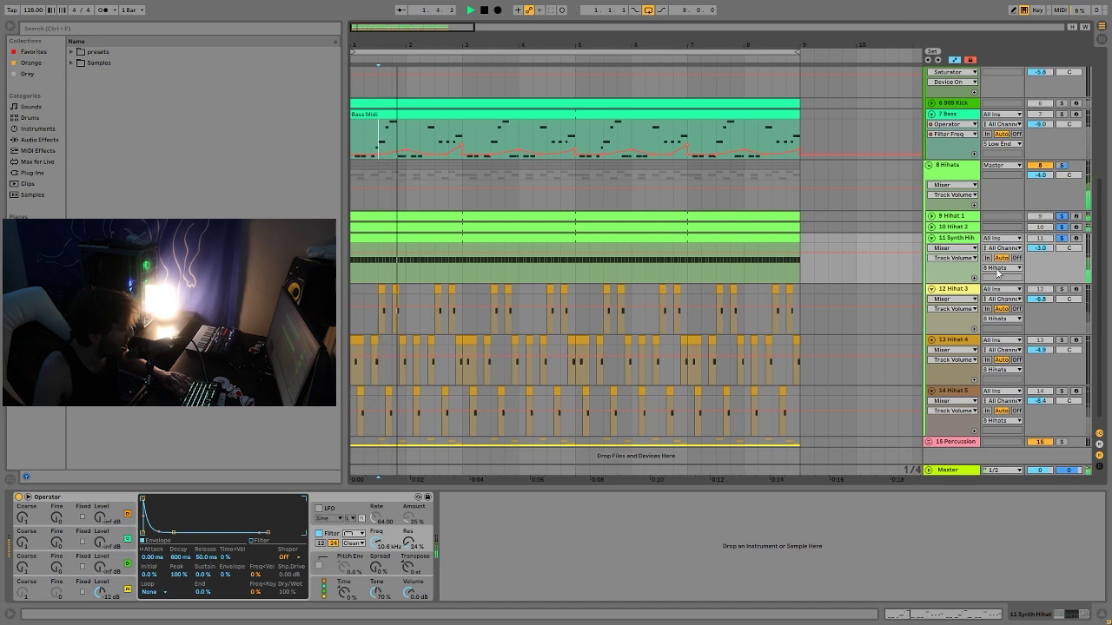
{"action": "scroll", "coordinate": [1060, 261], "scroll_direction": "down", "scroll_amount": 1}
{"action": "key", "text": "space"}
Step: Solo Hihat 3, Hihat 4 and Hihat 5 and play them together from the start
{"action": "left_click", "coordinate": [1061, 280]}
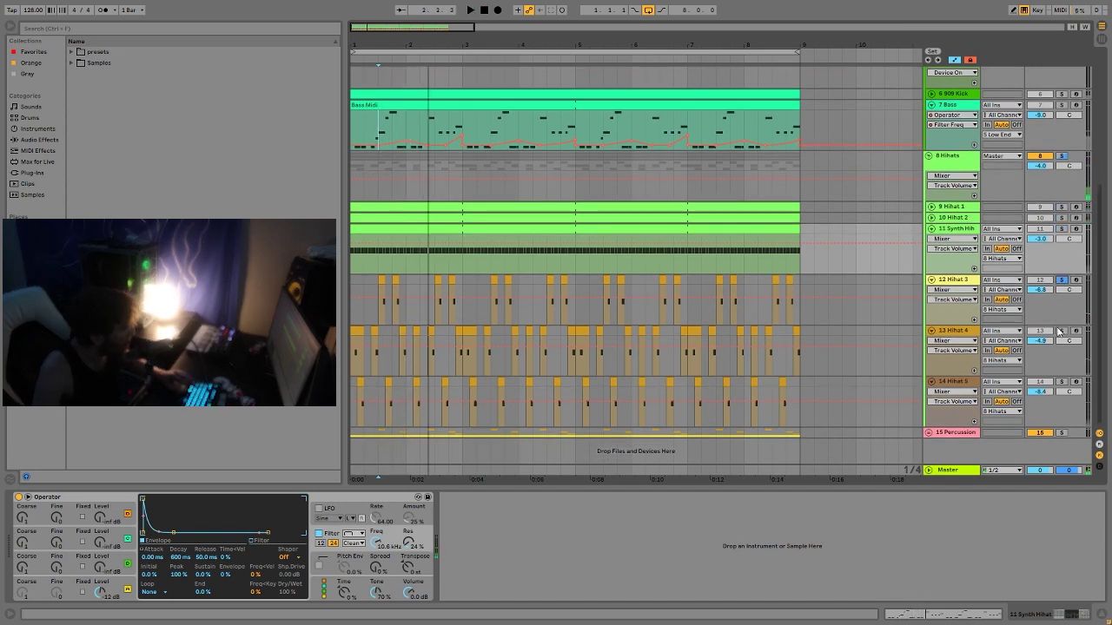
{"action": "left_click", "coordinate": [1061, 331]}
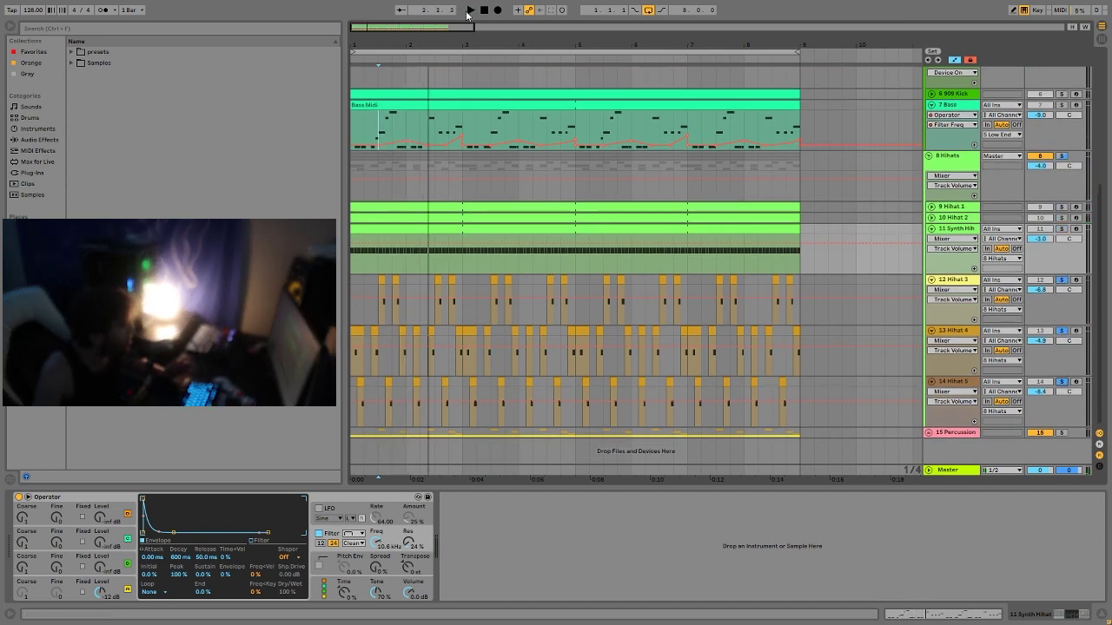
{"action": "key", "text": "space"}
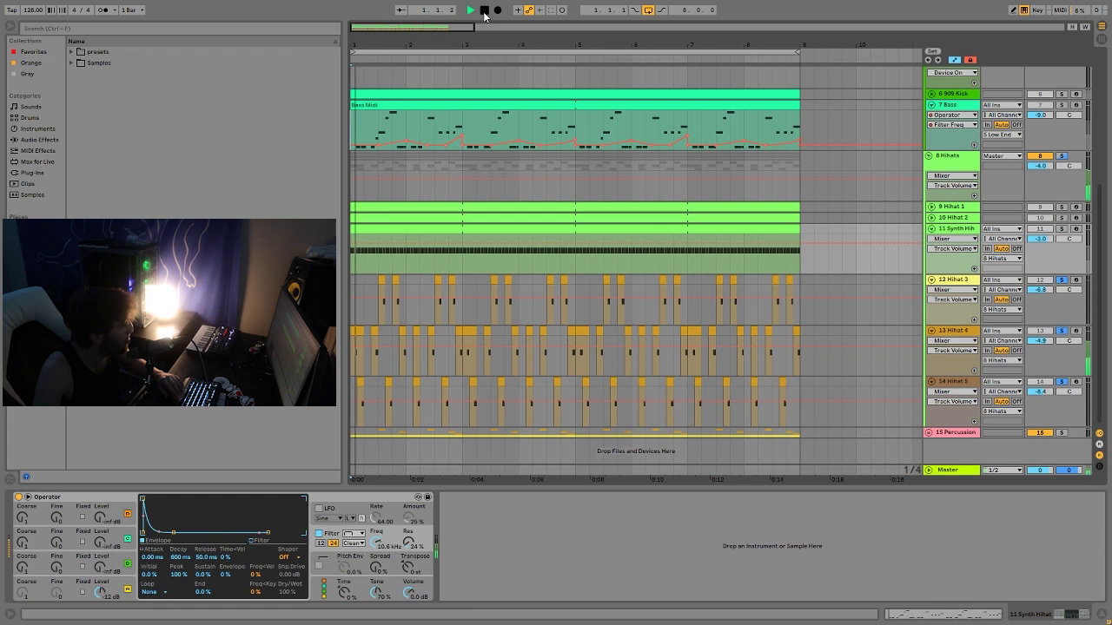
Step: Solo all six hihat tracks, play them together, and examine the Hihat 3, 4 and 5 patterns up close
{"action": "left_click", "coordinate": [1061, 206]}
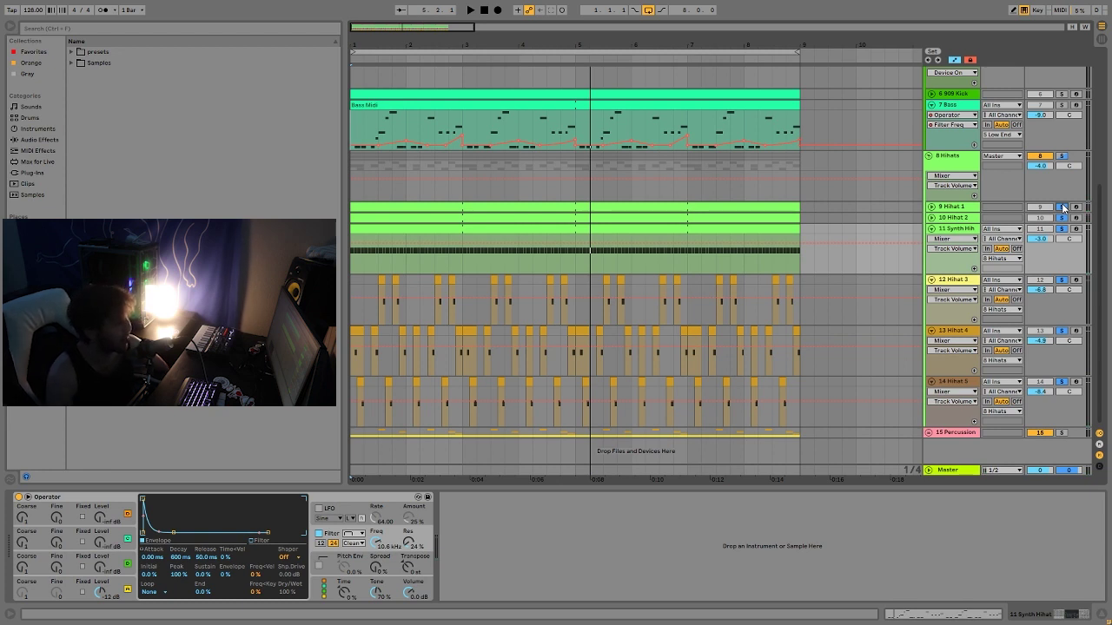
{"action": "key", "text": "space"}
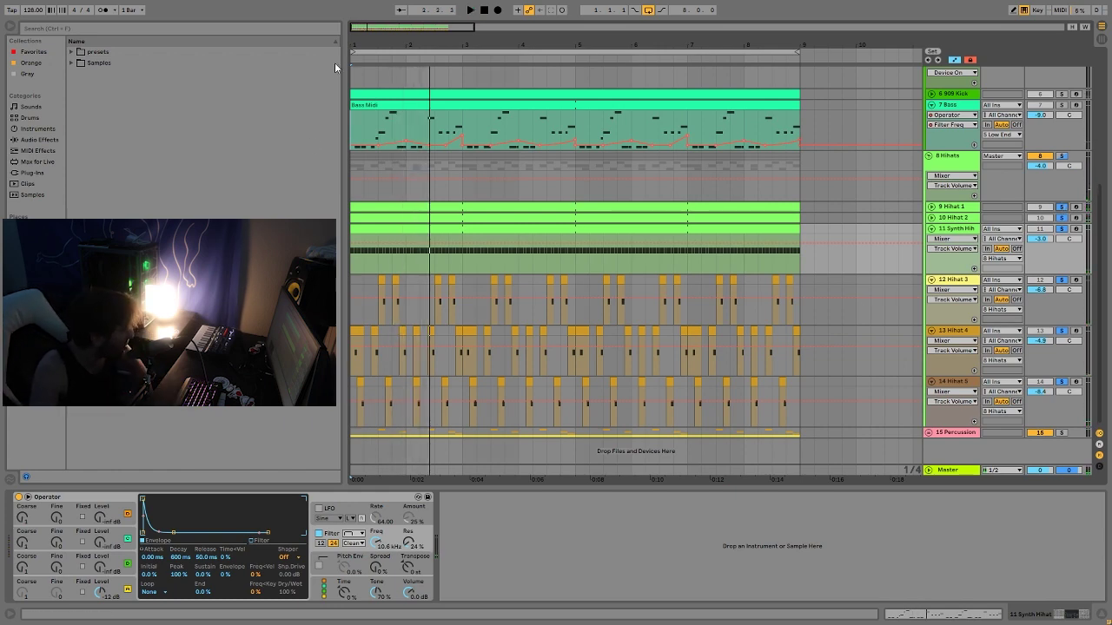
{"action": "left_click_drag", "start_coordinate": [352, 50], "coordinate": [352, 56]}
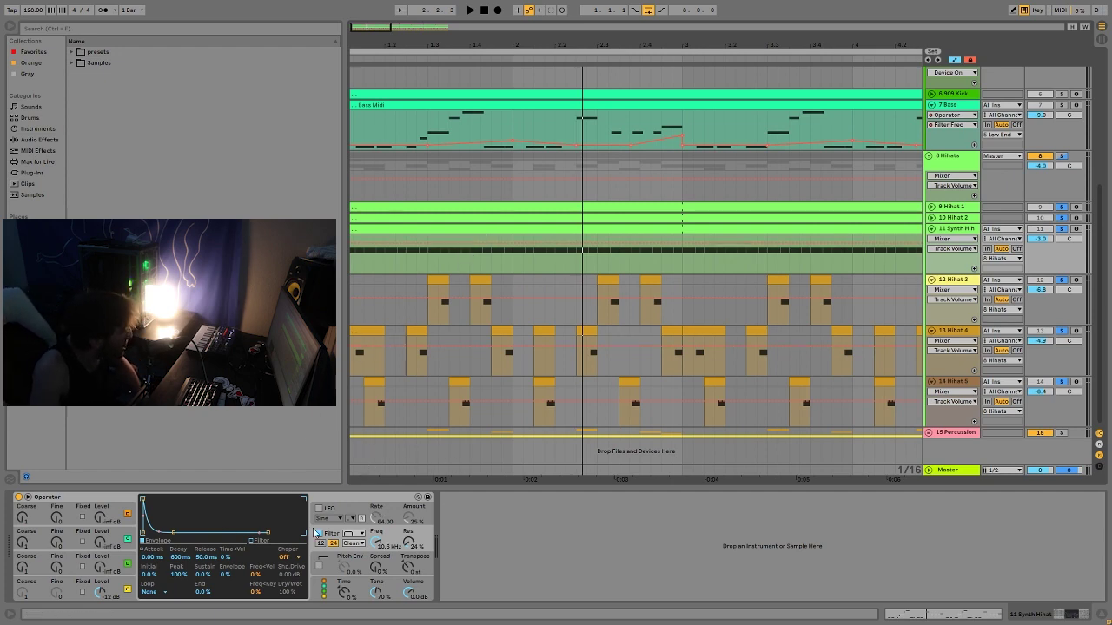
{"action": "scroll", "coordinate": [368, 422], "scroll_direction": "up", "scroll_amount": 3}
{"action": "scroll", "coordinate": [369, 423], "scroll_direction": "down", "scroll_amount": 3}
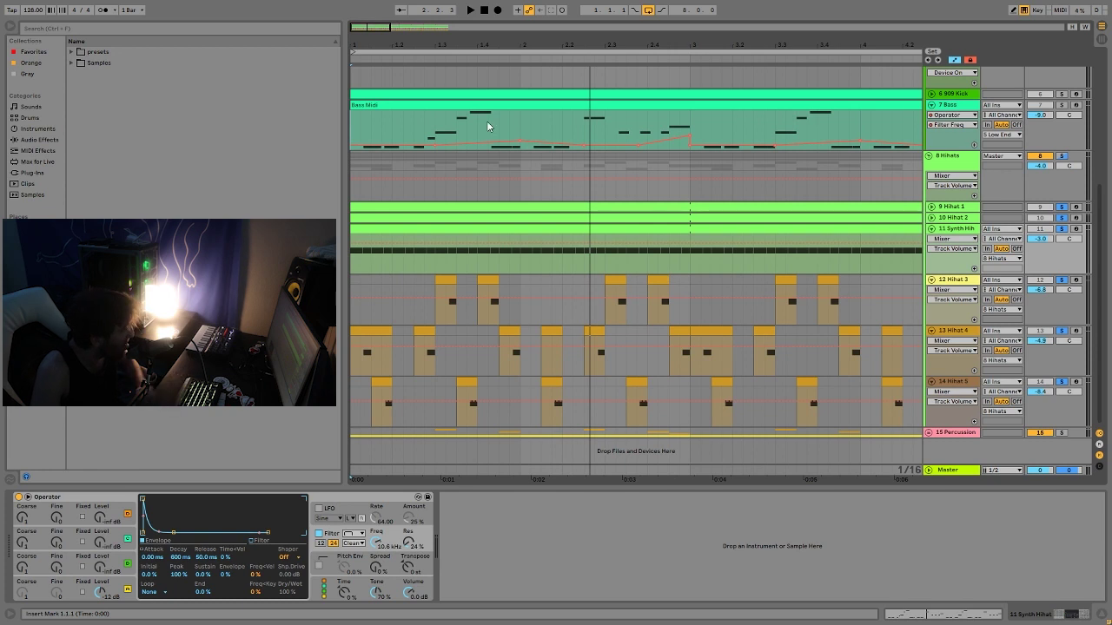
{"action": "left_click_drag", "start_coordinate": [491, 41], "coordinate": [455, 49]}
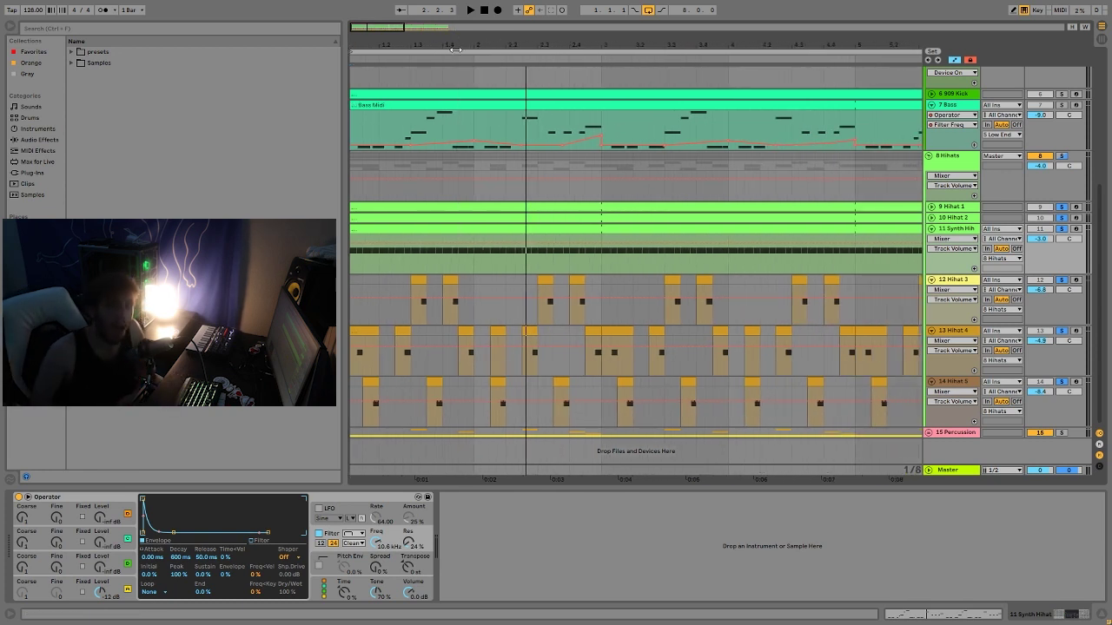
Step: Play the combined hihats, switching the solos of Hihat 3 and Hihat 5 to compare their contribution
{"action": "left_click", "coordinate": [1061, 280]}
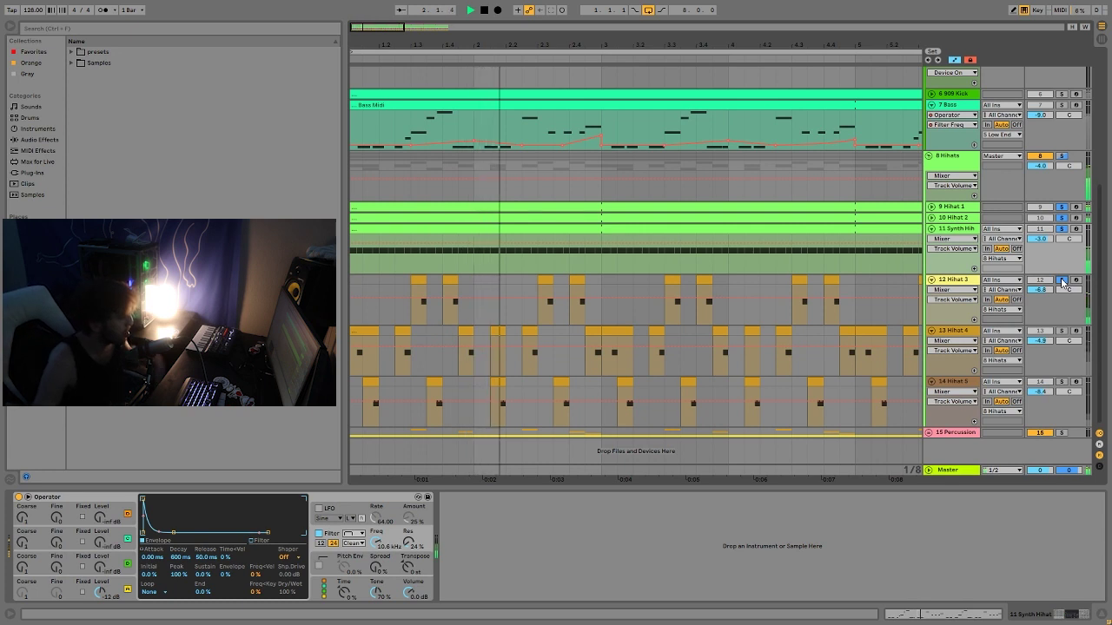
{"action": "left_click", "coordinate": [1062, 384]}
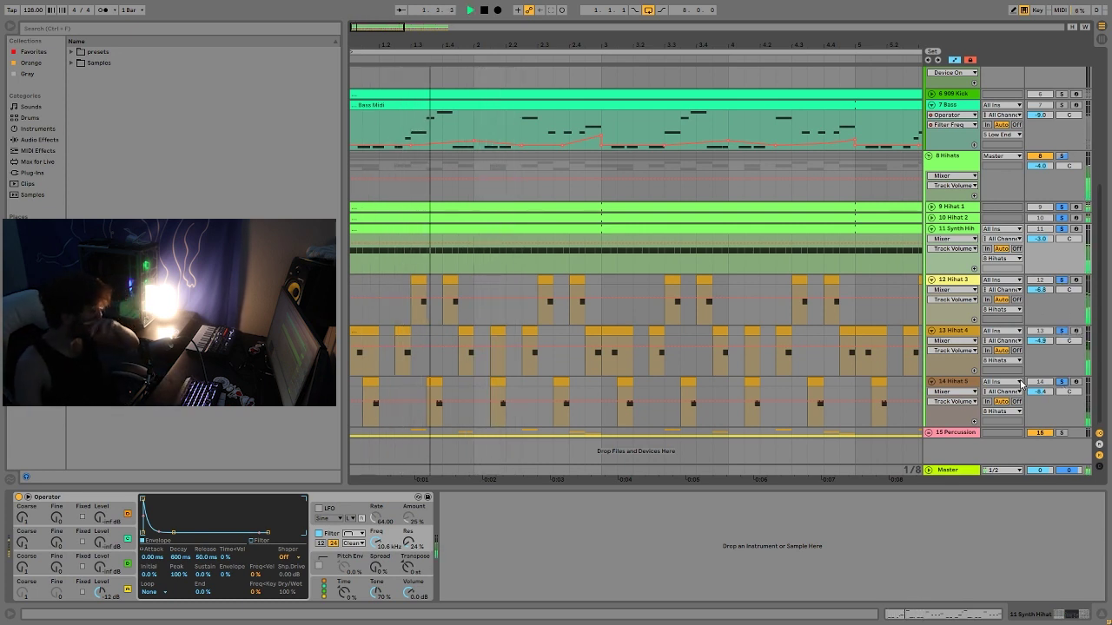
{"action": "key", "text": "space"}
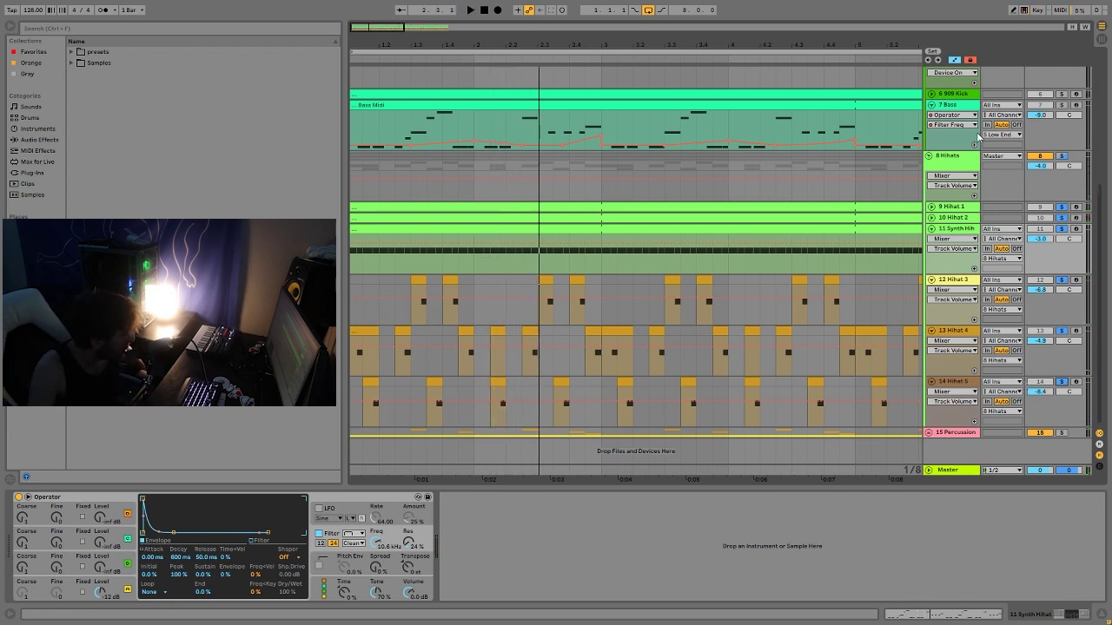
Step: Audition the Hihats group as a whole, fold it, and clear its solo to hear the full mix
{"action": "left_click", "coordinate": [966, 159]}
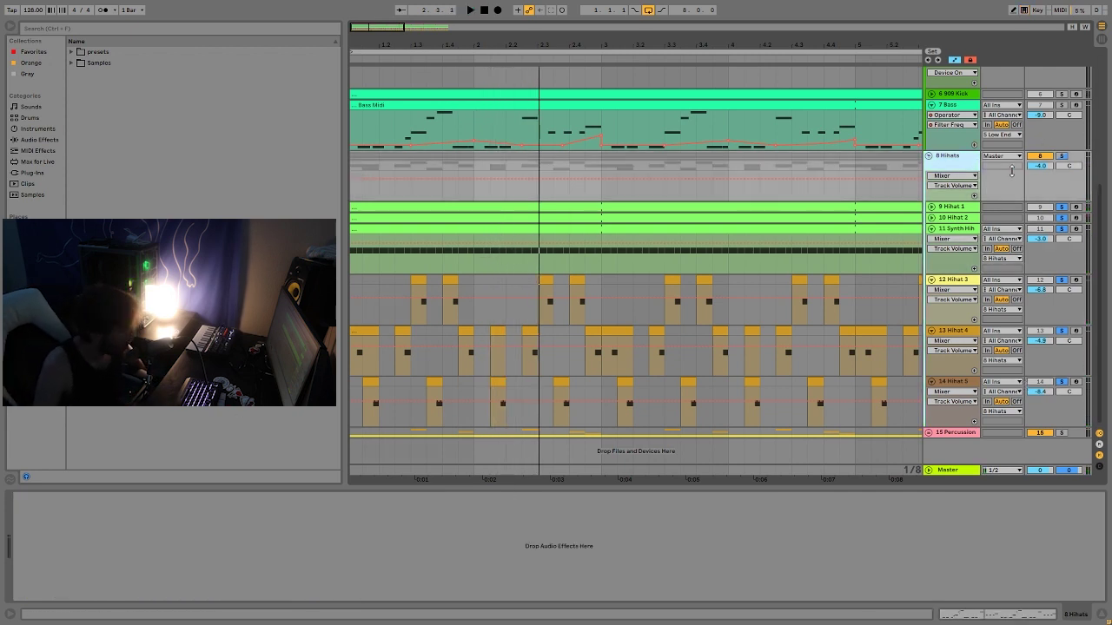
{"action": "left_click", "coordinate": [1061, 157]}
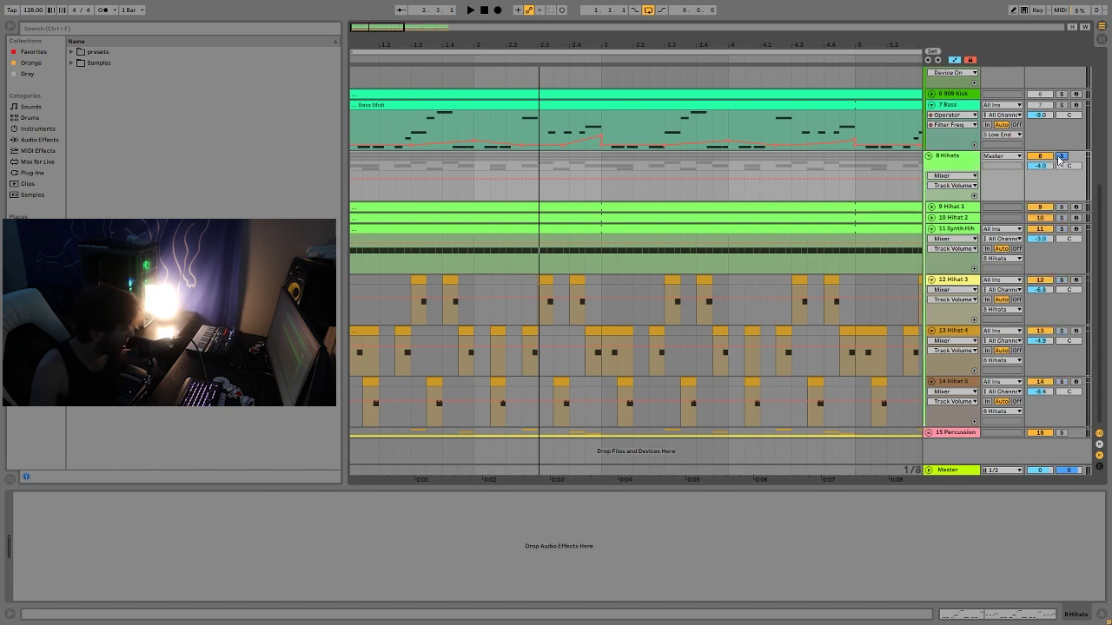
{"action": "left_click", "coordinate": [930, 157]}
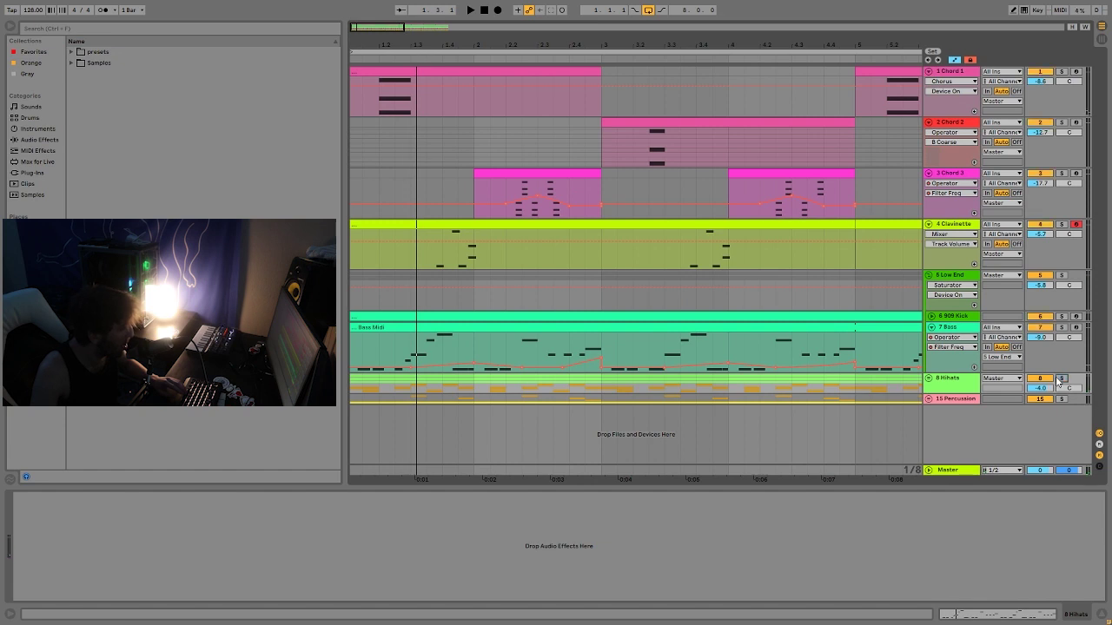
Step: Unfold the Percussion group during playback and bring up the sample of the first percussion track
{"action": "left_click", "coordinate": [928, 399]}
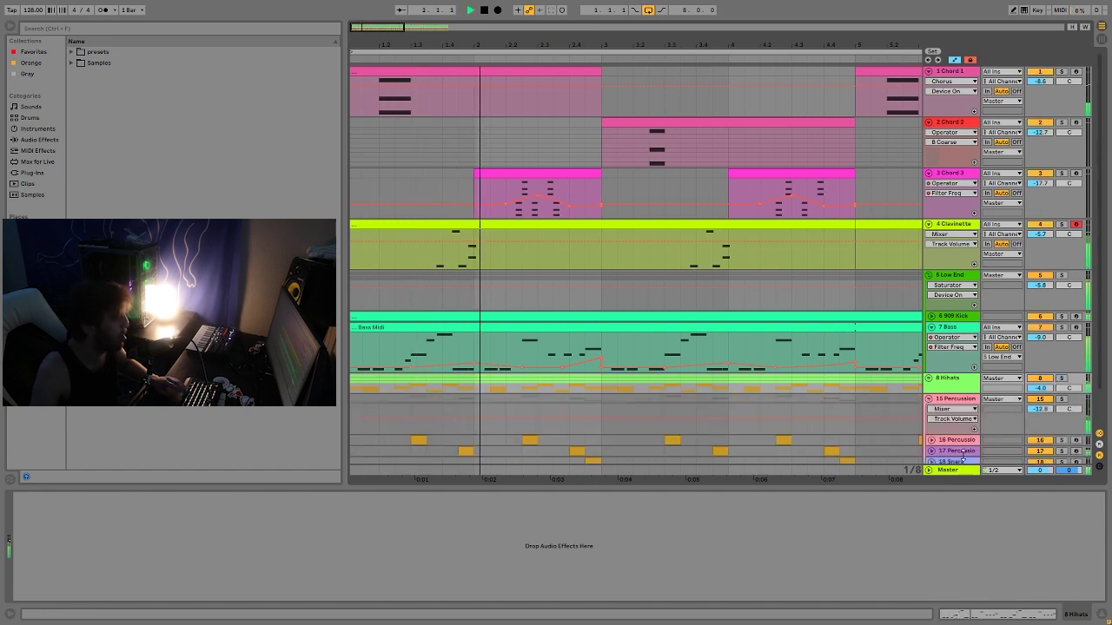
{"action": "key", "text": "space"}
{"action": "left_click", "coordinate": [963, 441]}
{"action": "scroll", "coordinate": [961, 388], "scroll_direction": "down", "scroll_amount": 2}
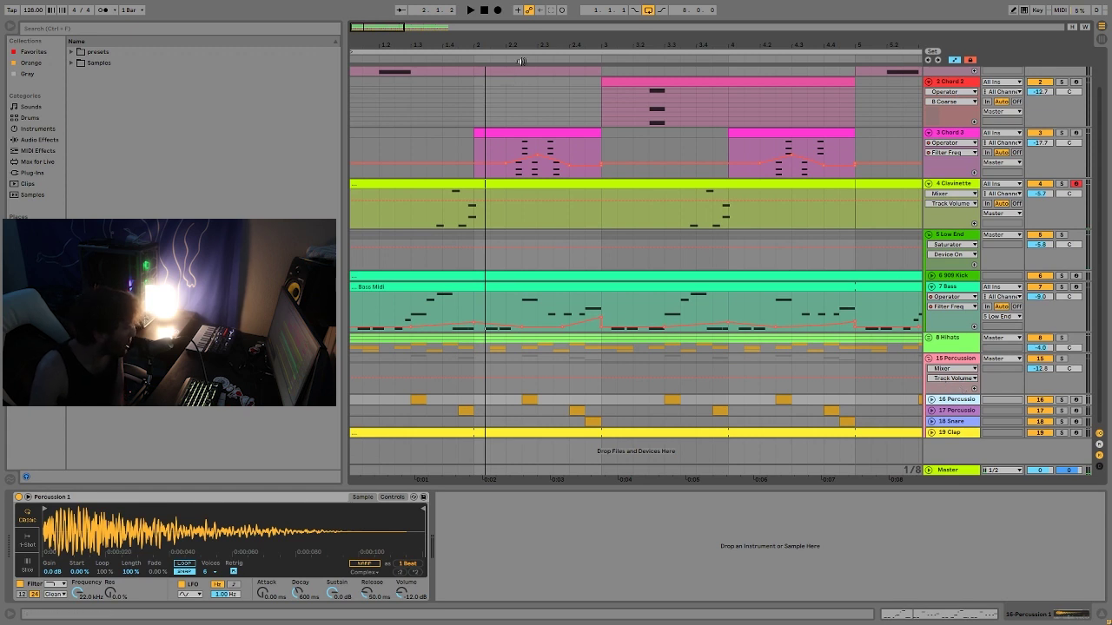
{"action": "left_click_drag", "start_coordinate": [521, 61], "coordinate": [521, 44]}
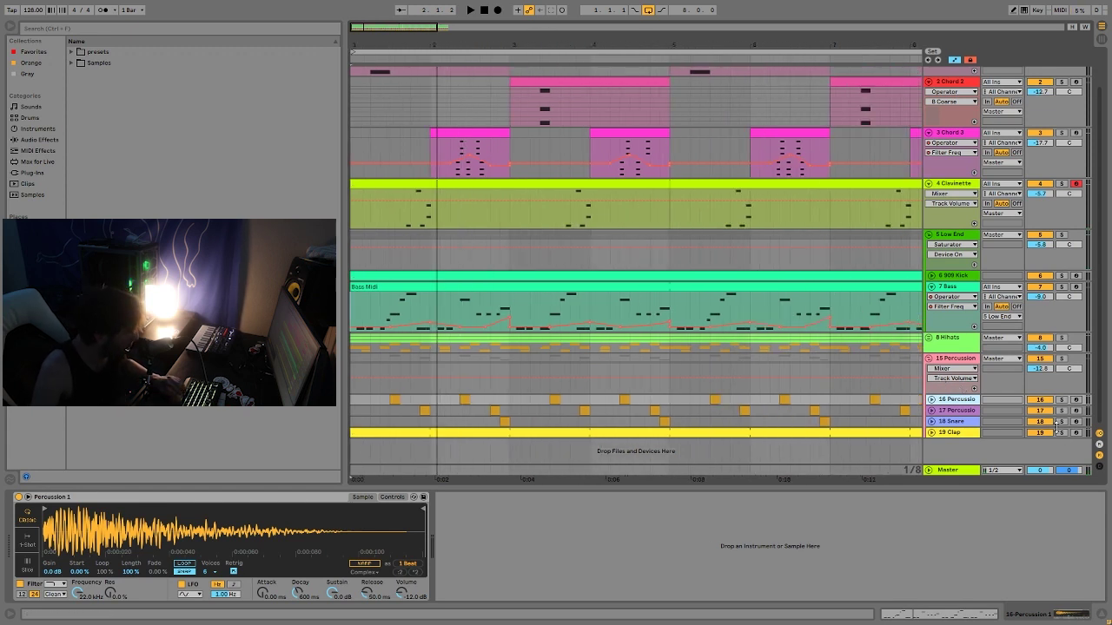
Step: Solo the Clap, play it, and display its note pattern and sample
{"action": "key", "text": "space"}
{"action": "left_click", "coordinate": [931, 432]}
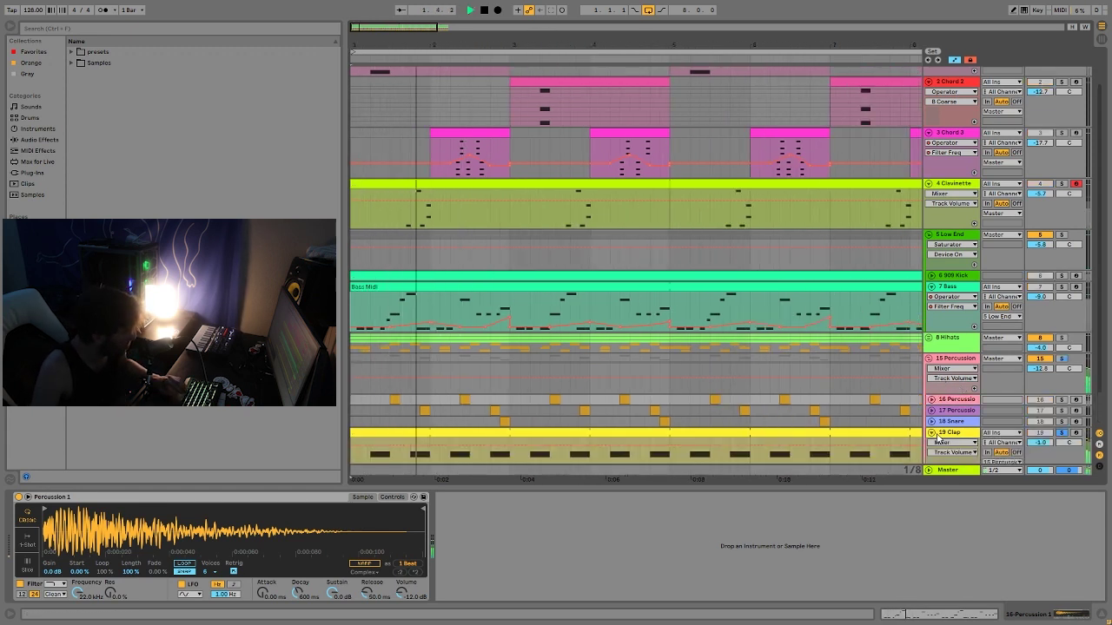
{"action": "left_click", "coordinate": [937, 437]}
{"action": "key", "text": "minus"}
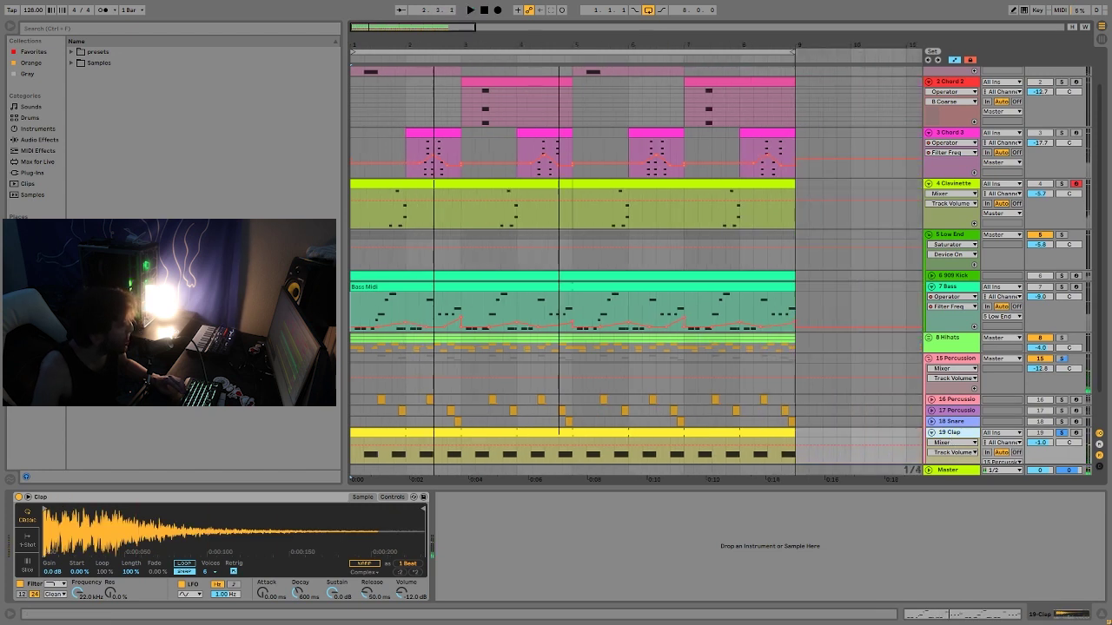
{"action": "key", "text": "minus"}
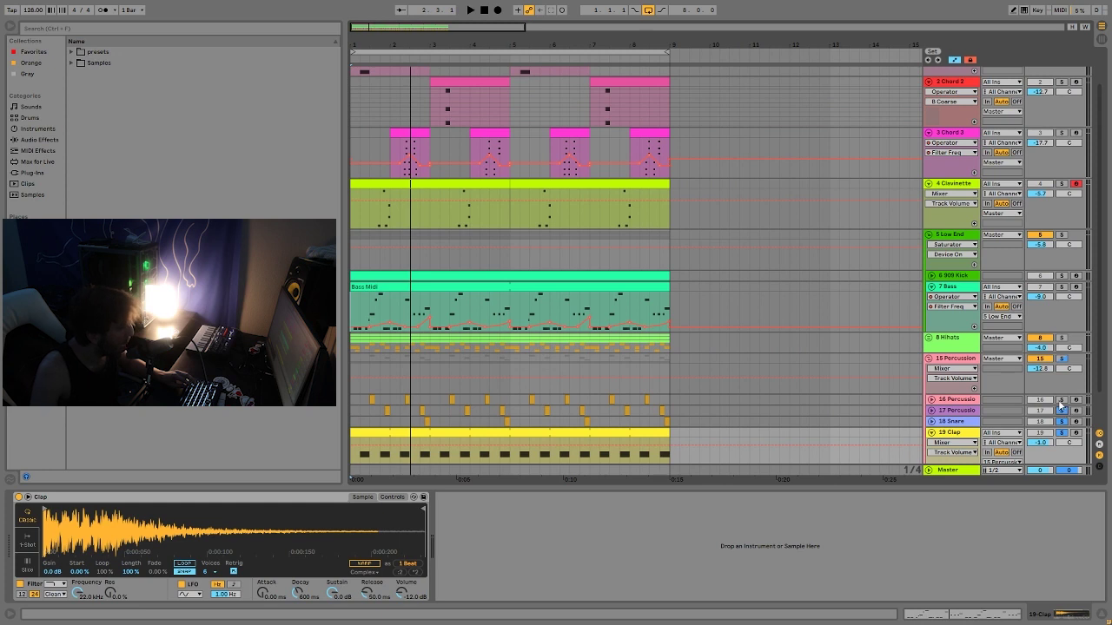
Step: Unfold the Snare and both individual percussion tracks to display their note patterns, and set the playback start to 1.1.1
{"action": "left_click", "coordinate": [929, 432]}
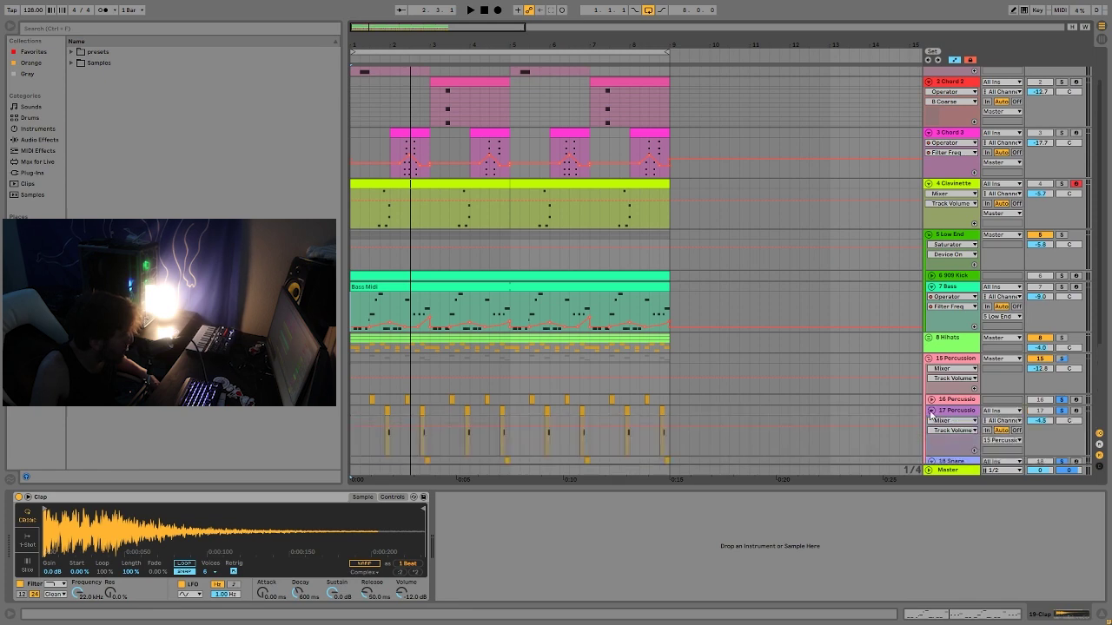
{"action": "left_click", "coordinate": [930, 400]}
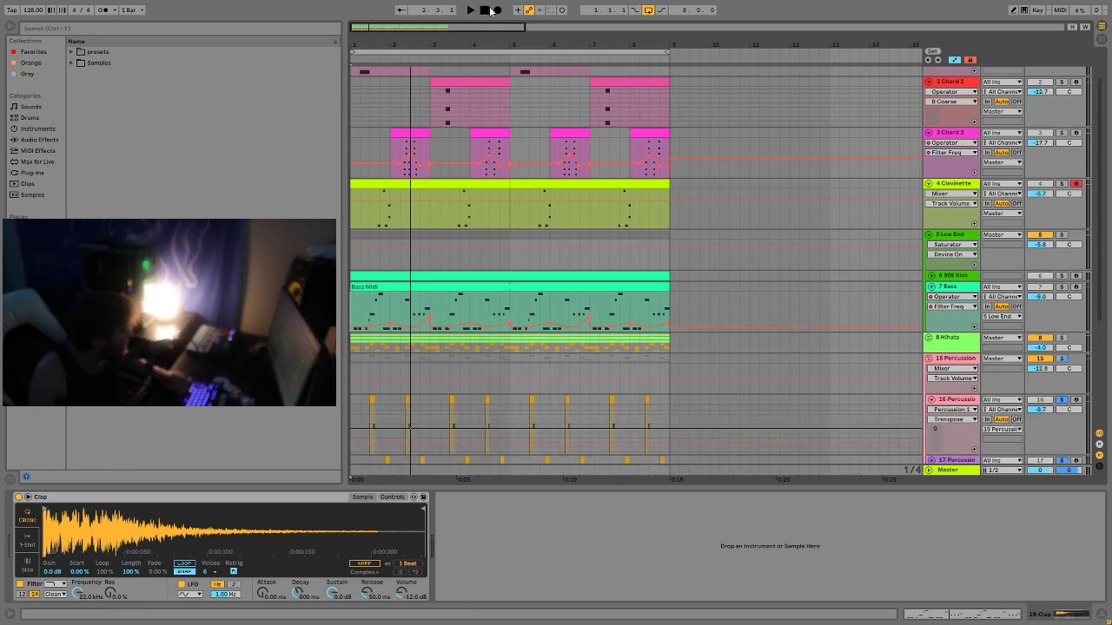
{"action": "left_click", "coordinate": [355, 234]}
{"action": "scroll", "coordinate": [413, 423], "scroll_direction": "down", "scroll_amount": 2}
{"action": "scroll", "coordinate": [413, 420], "scroll_direction": "down", "scroll_amount": 2}
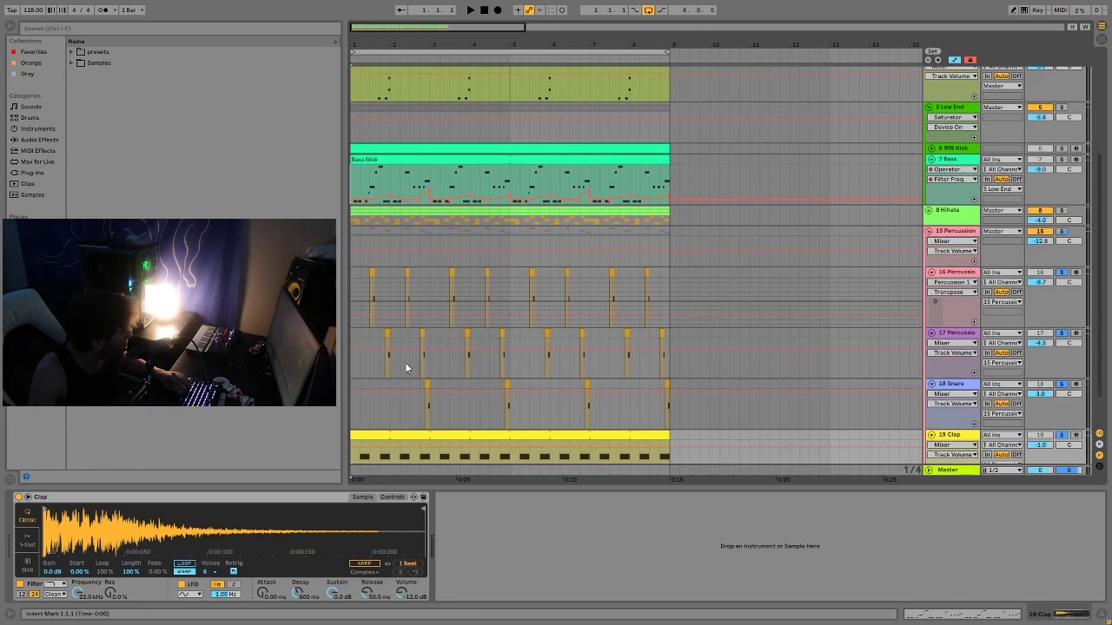
Step: Play the soloed percussion tracks together, then clear their solos and audition them in the full mix
{"action": "key", "text": "space"}
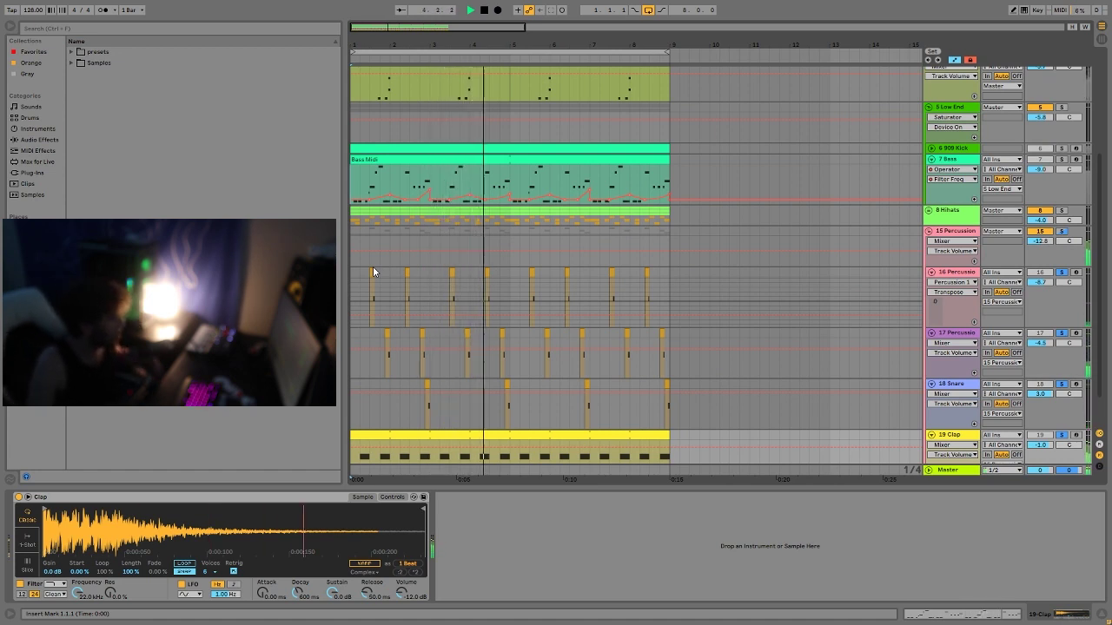
{"action": "key", "text": "space"}
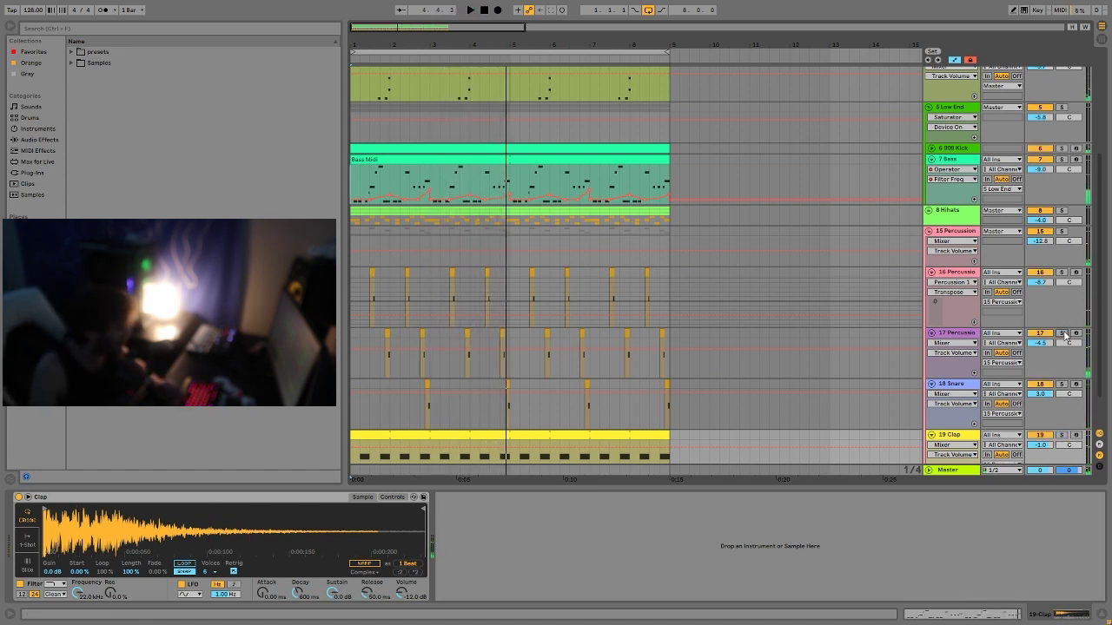
{"action": "key", "text": "space"}
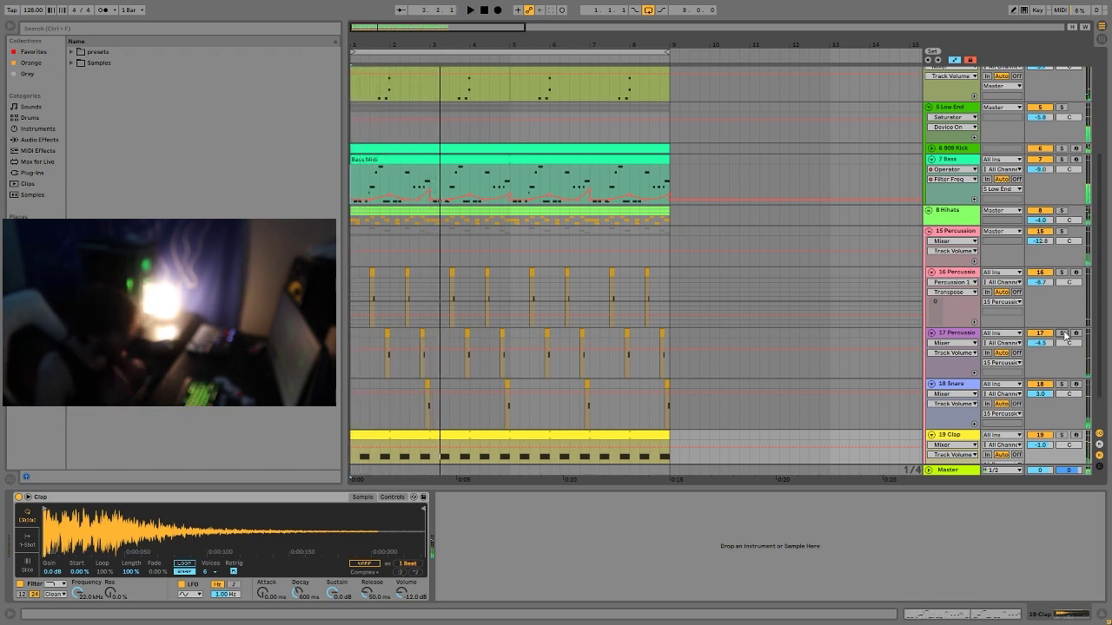
Step: Solo the Percussion group, display its Drum Buss, and compare playback with the effect bypassed and enabled
{"action": "left_click", "coordinate": [961, 231]}
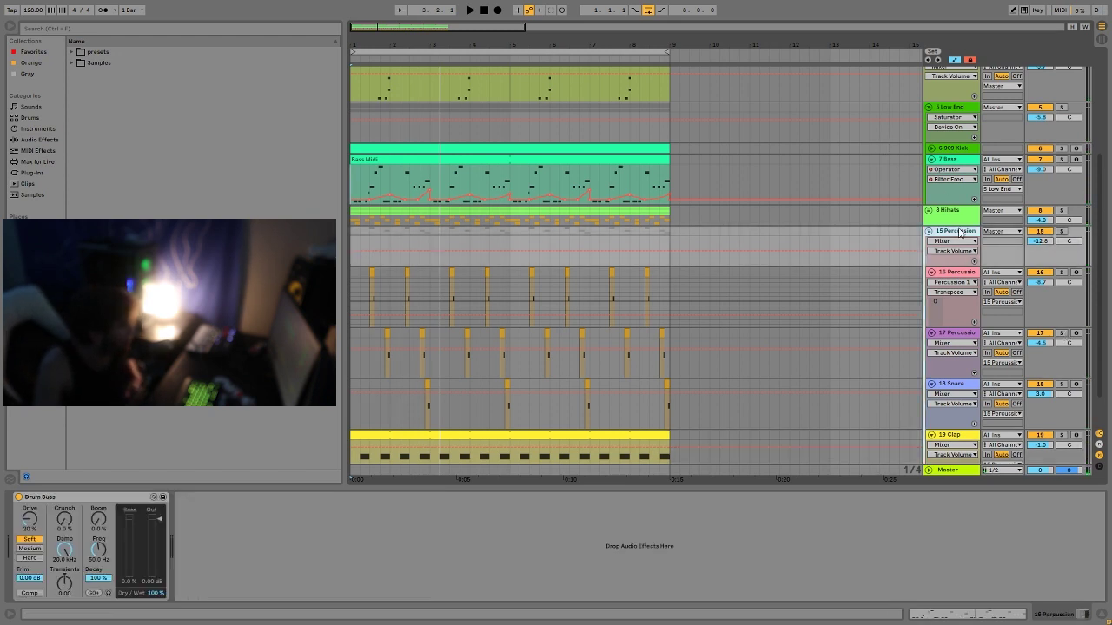
{"action": "left_click", "coordinate": [1061, 231]}
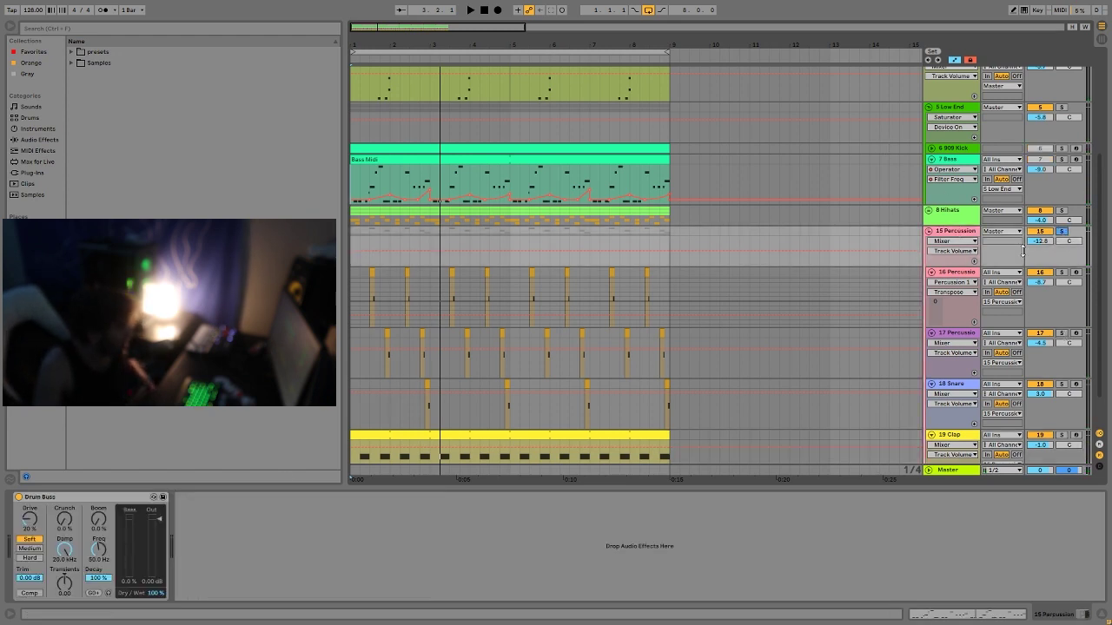
{"action": "left_click", "coordinate": [19, 496]}
{"action": "key", "text": "space"}
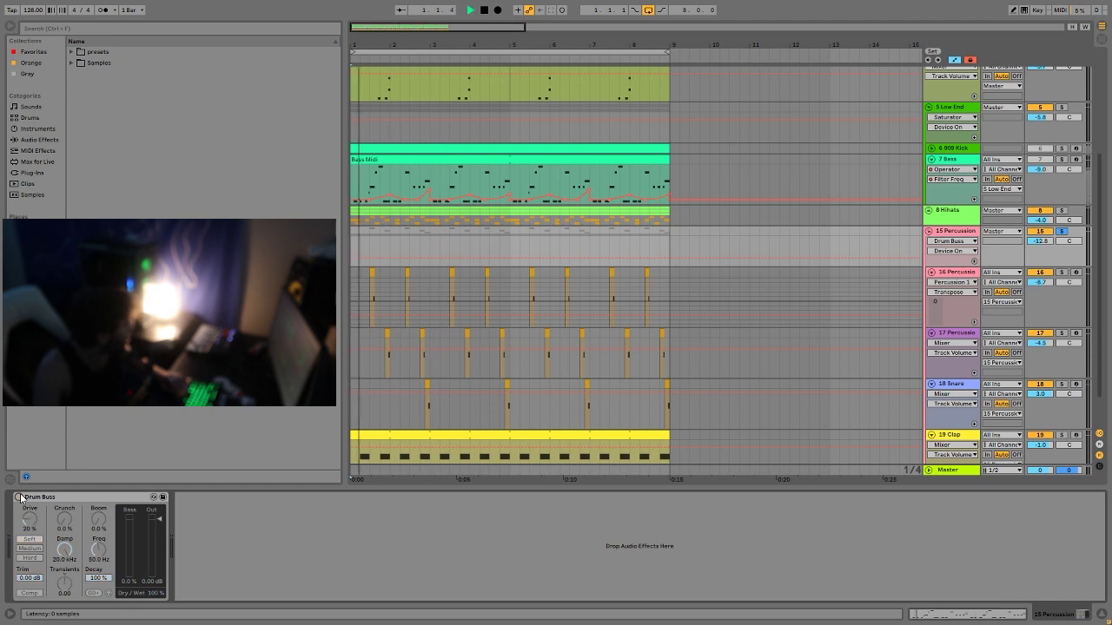
{"action": "left_click", "coordinate": [19, 497]}
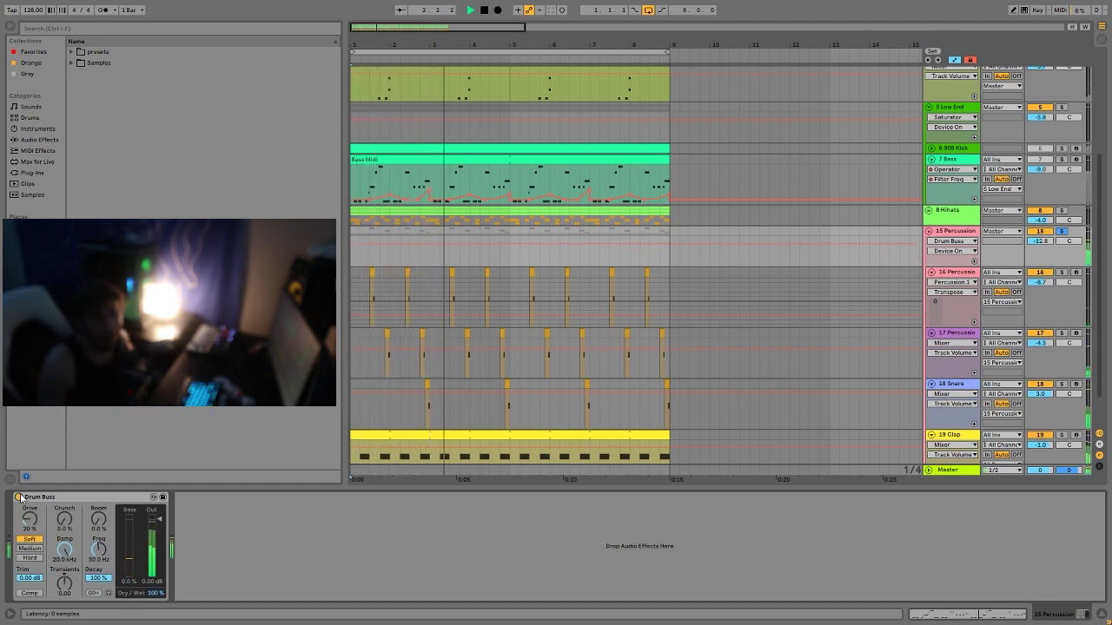
{"action": "key", "text": "space"}
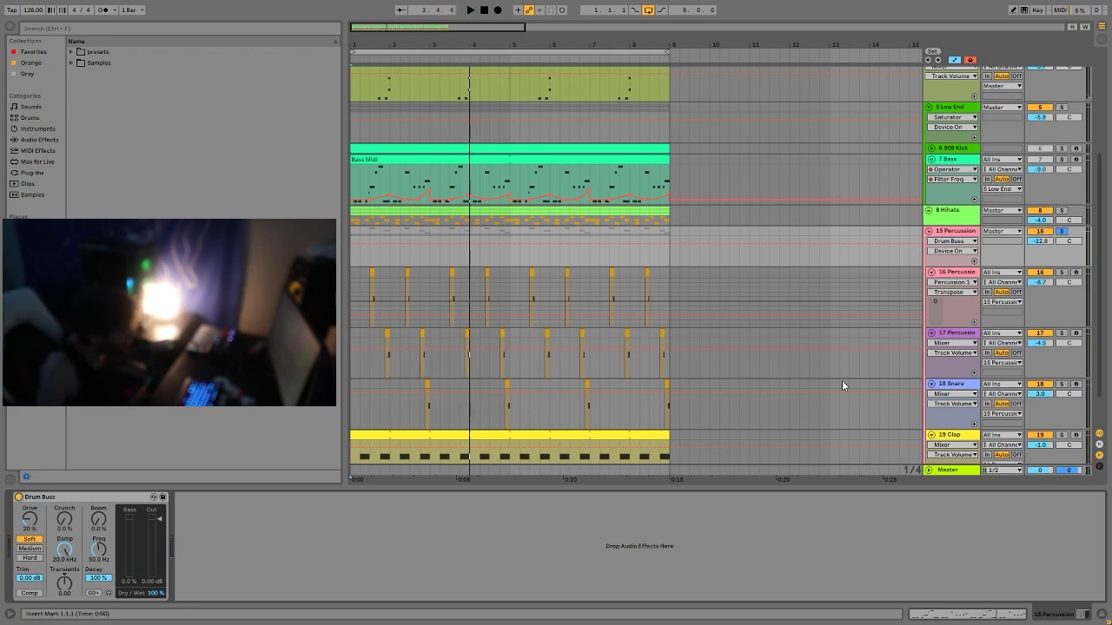
Step: Clear the Percussion group's solo and play the full mix from the start while looking over the tracks
{"action": "key", "text": "space"}
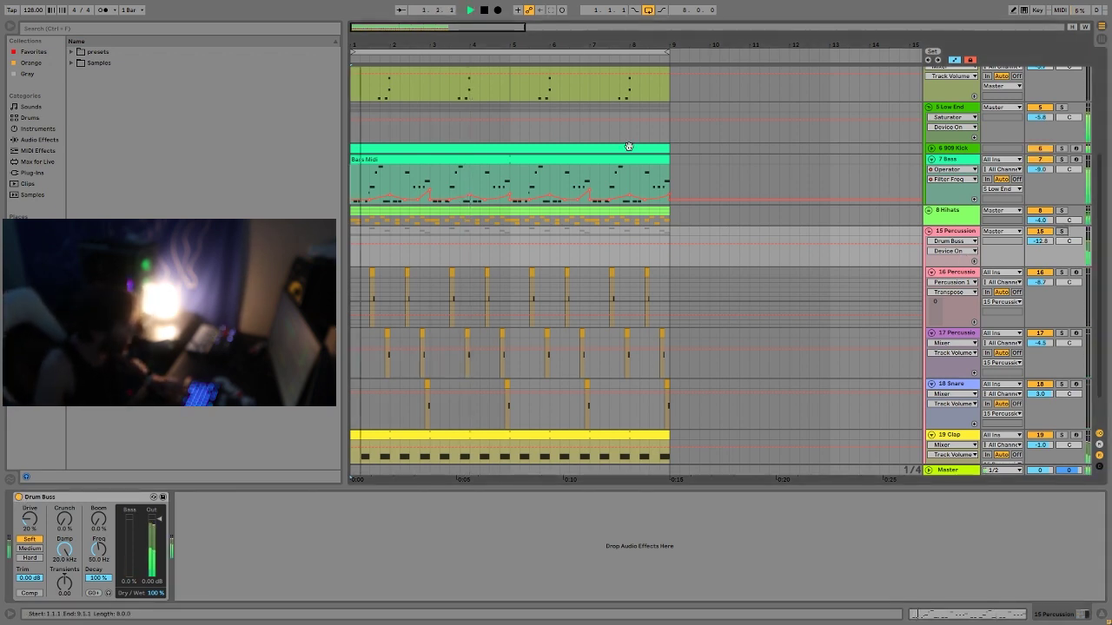
{"action": "scroll", "coordinate": [582, 263], "scroll_direction": "down", "scroll_amount": 2}
{"action": "scroll", "coordinate": [585, 288], "scroll_direction": "up", "scroll_amount": 4}
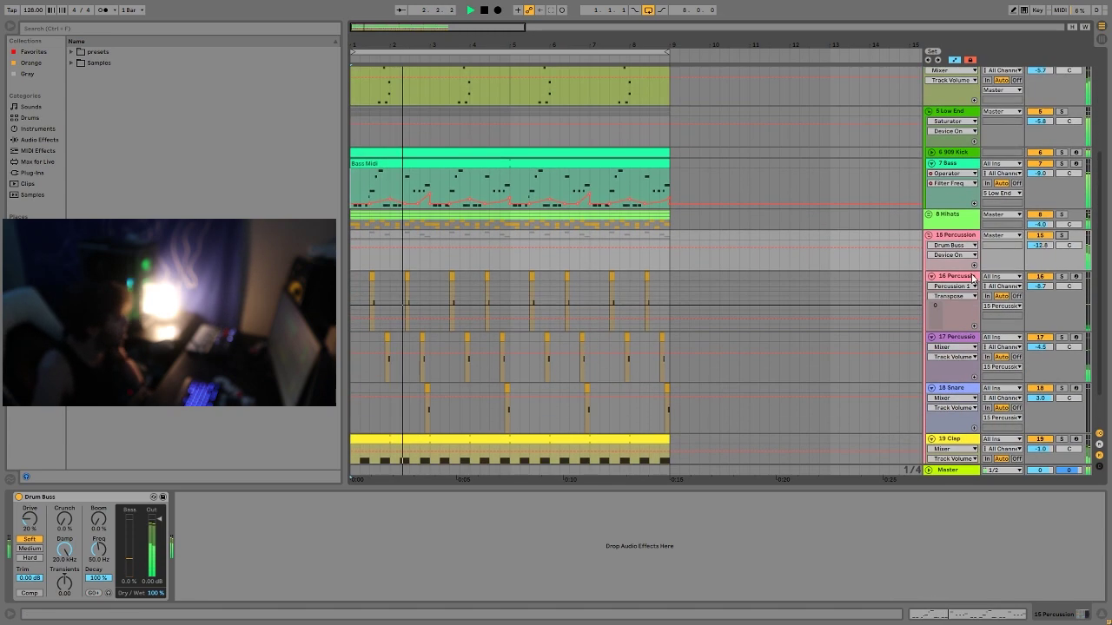